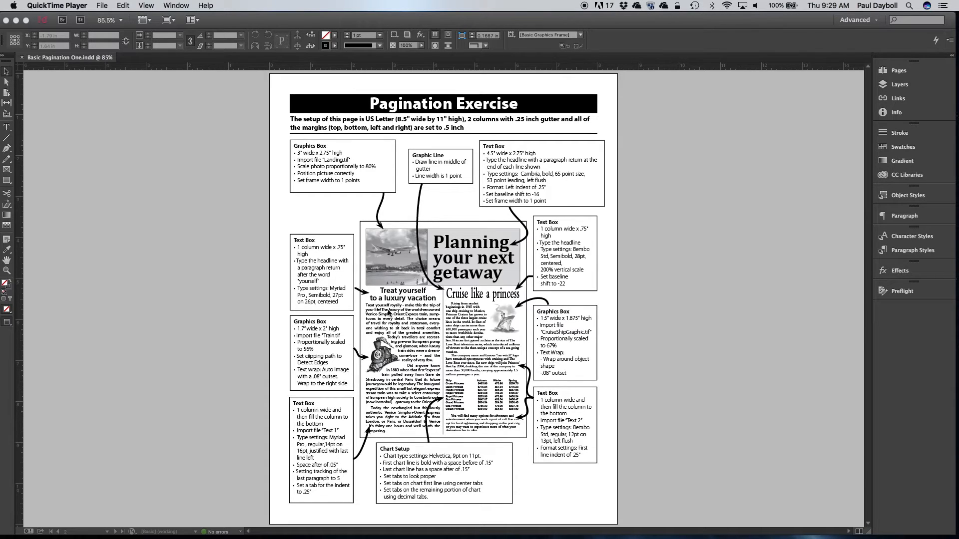
- Create a new one-page Letter document with two columns, a .25-inch gutter and 3p0 margins on all sides
left_click(103, 5)
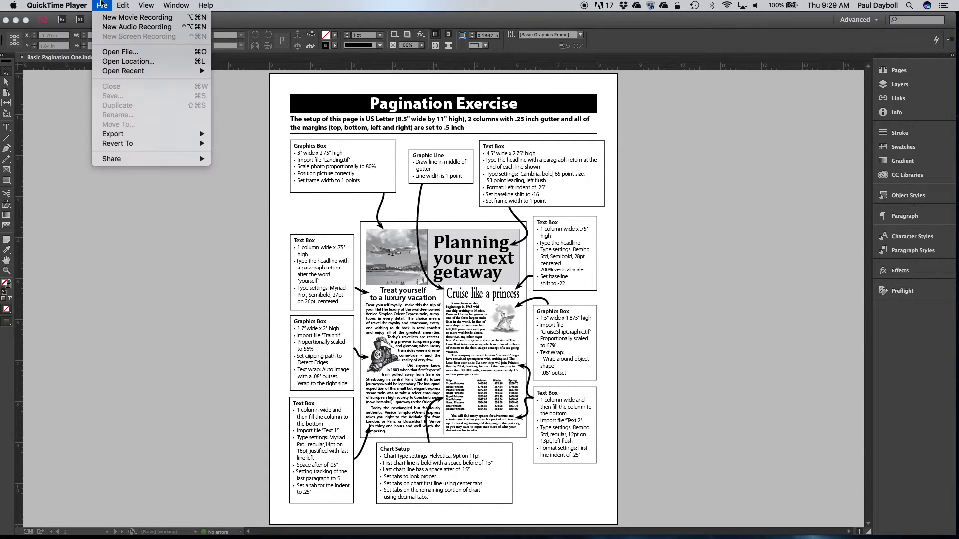
left_click(141, 93)
left_click(84, 6)
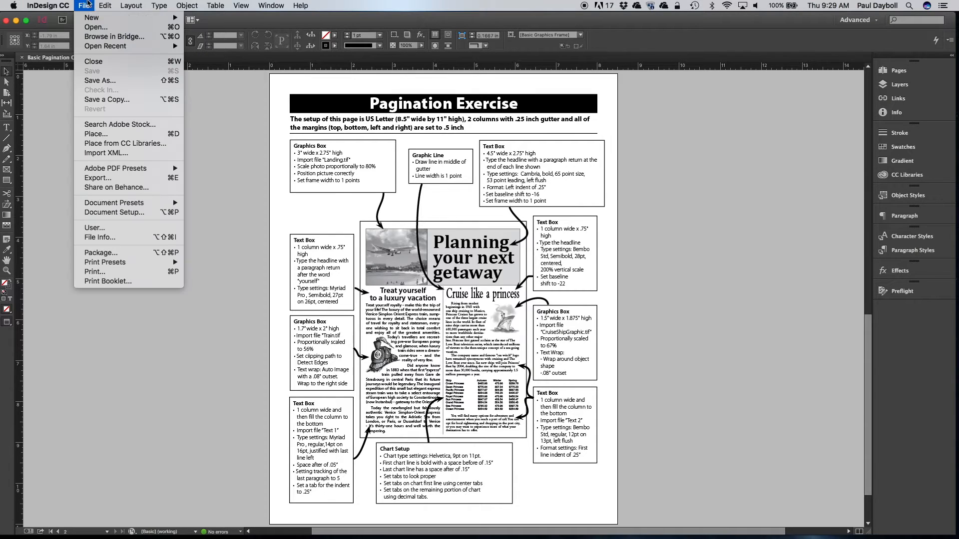
mouse_move(92, 18)
left_click(209, 21)
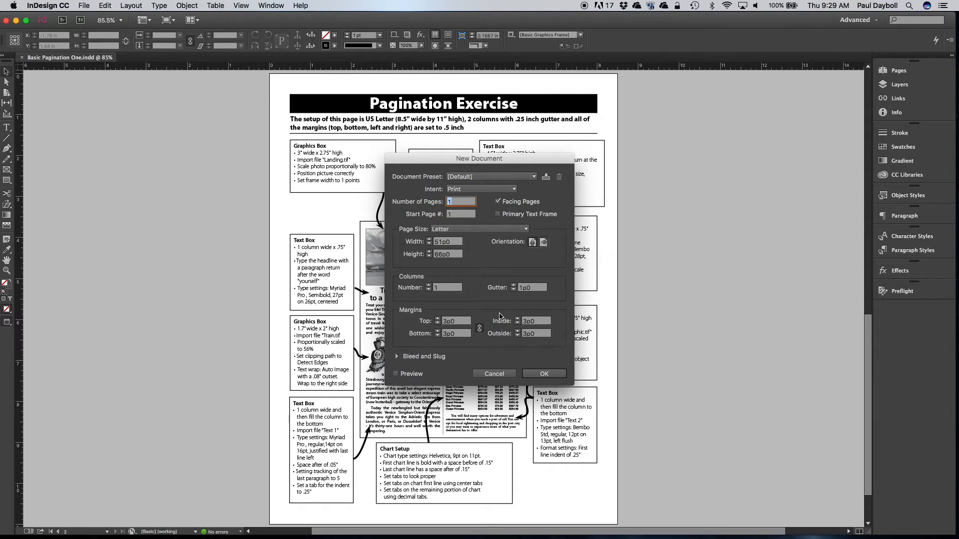
left_click(427, 285)
left_click(543, 292)
type(".25")
key("Tab")
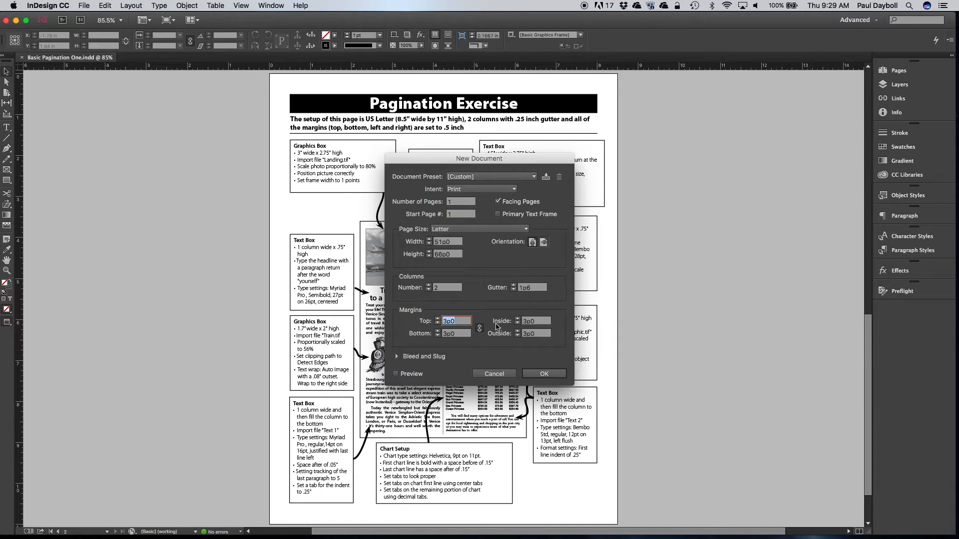
key("BackSpace")
key("Tab")
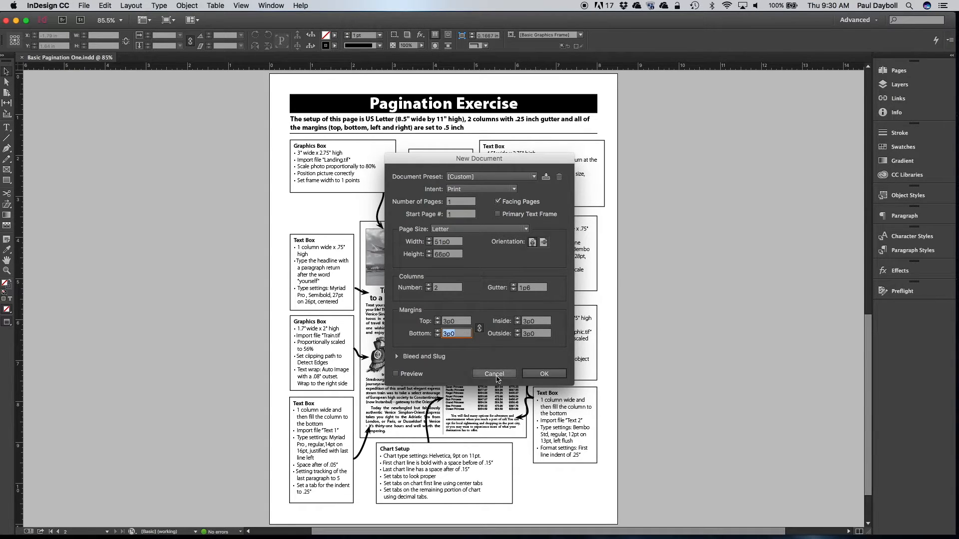
left_click(545, 374)
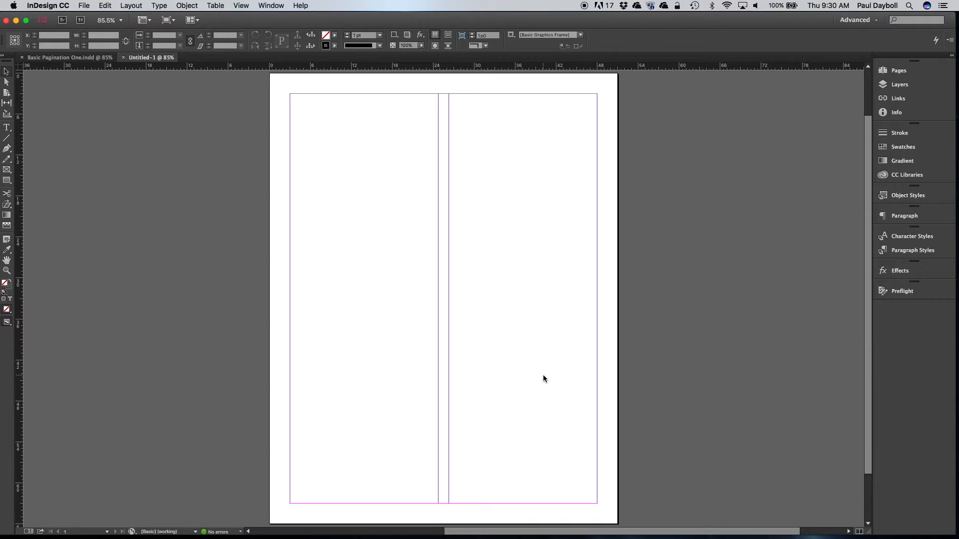
- Draw a graphics frame about 2.05 by 1.65 inches at the page's upper-left margin corner and switch the ruler units to inches
left_click(7, 171)
left_click_drag(291, 94, 374, 162)
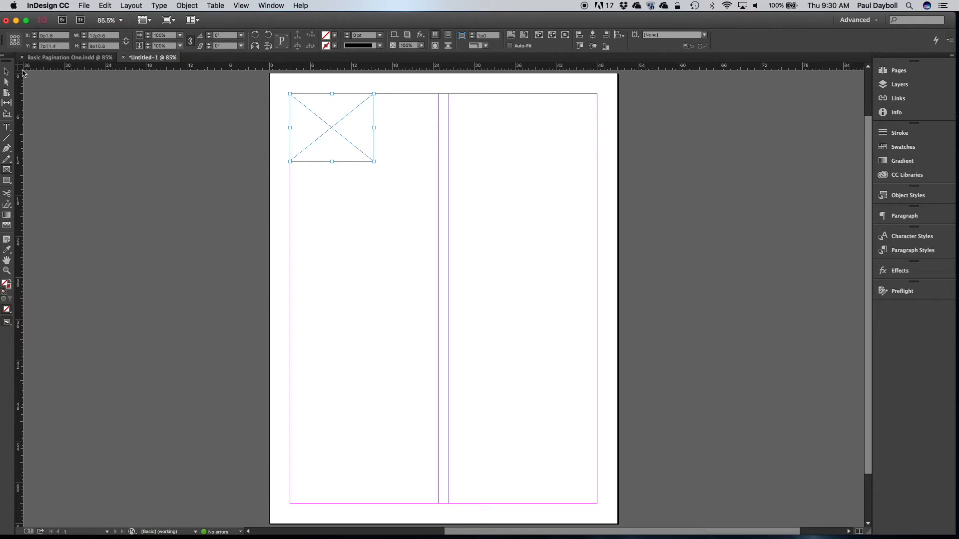
right_click(19, 67)
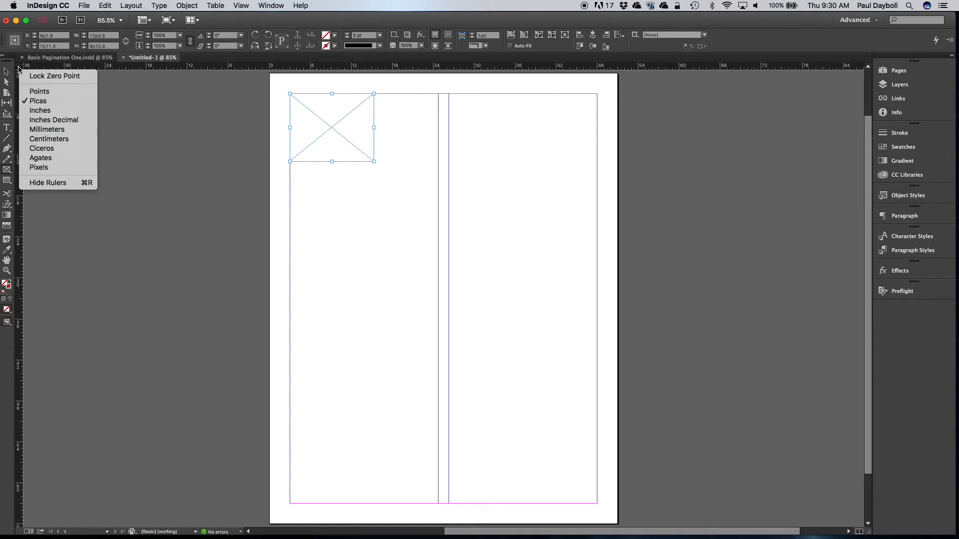
left_click(43, 114)
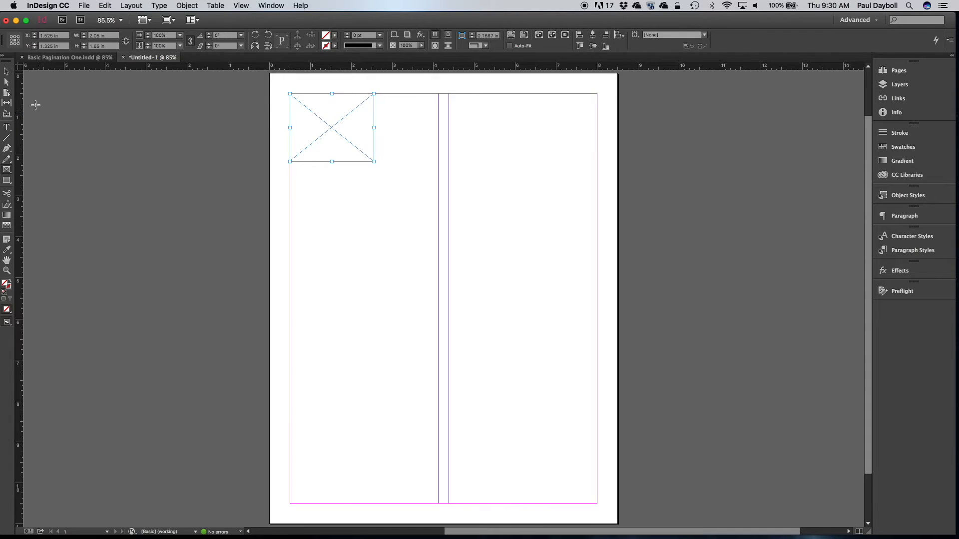
- Resize the graphics frame from its upper-left reference point to 3 inches wide and 2.75 inches high
left_click(7, 71)
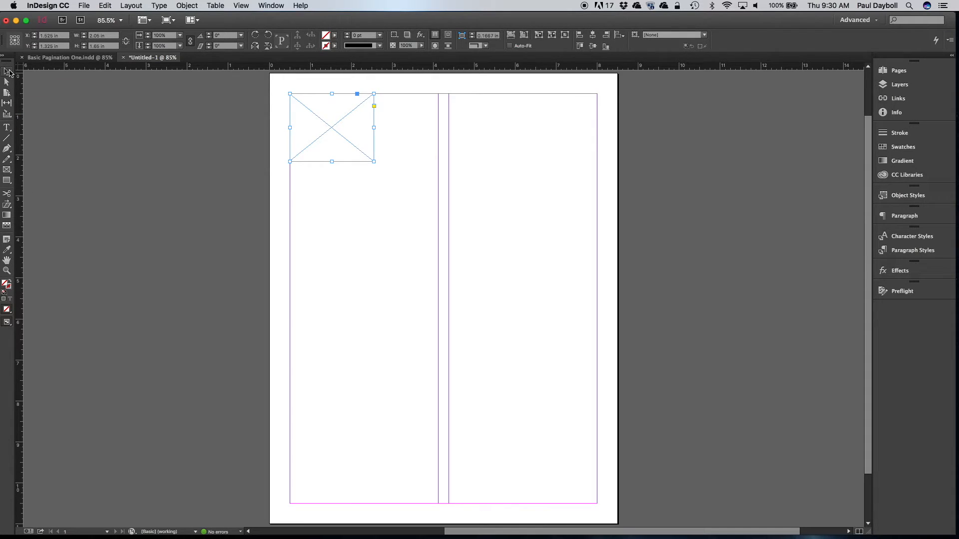
left_click(11, 37)
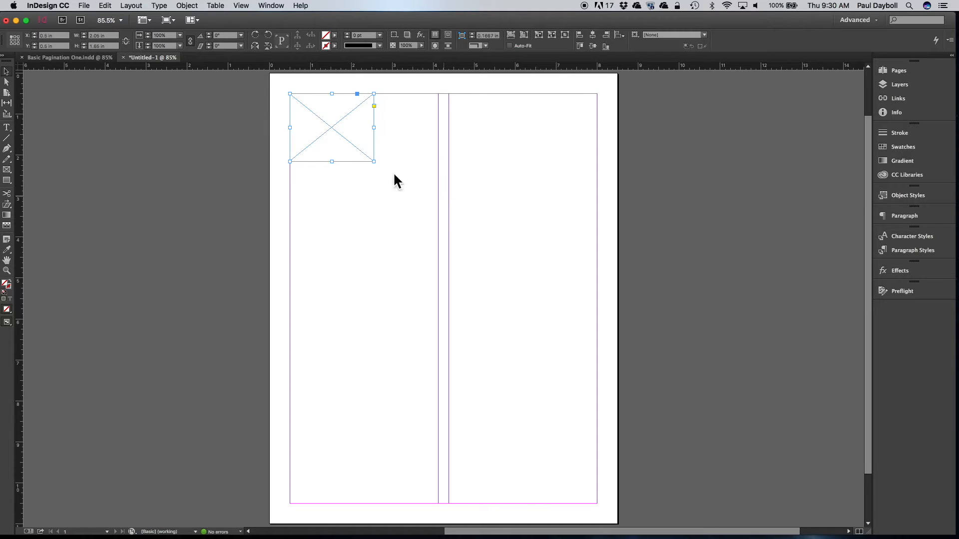
left_click(105, 35)
type("3")
key("Tab")
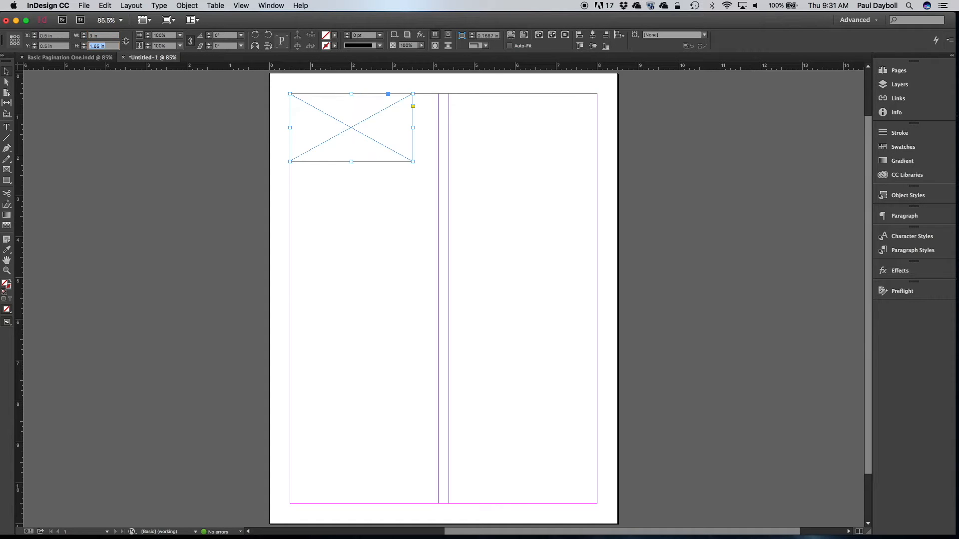
type("2.75")
key("Return")
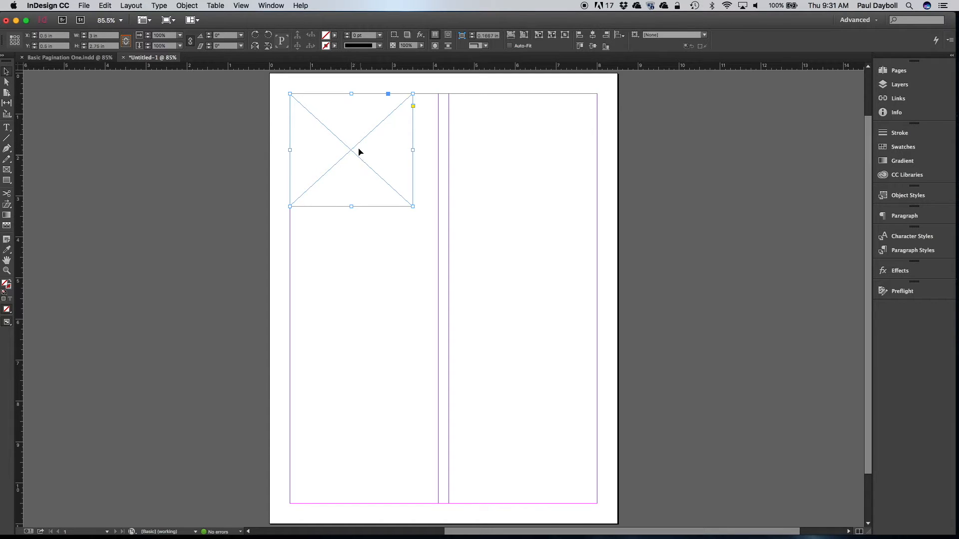
- Place Landing.tif from the Basic pagination files folder on the Desktop into the graphics frame
left_click(84, 5)
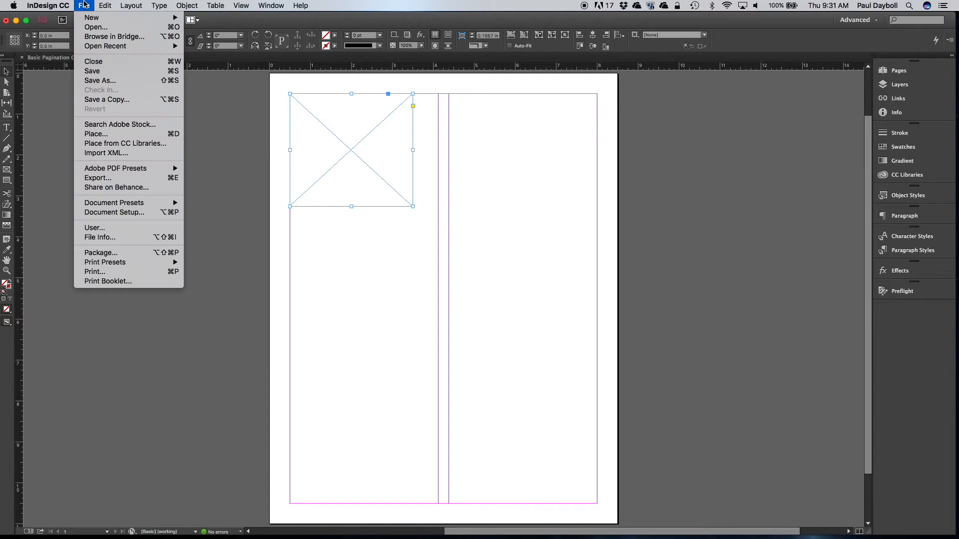
left_click(112, 134)
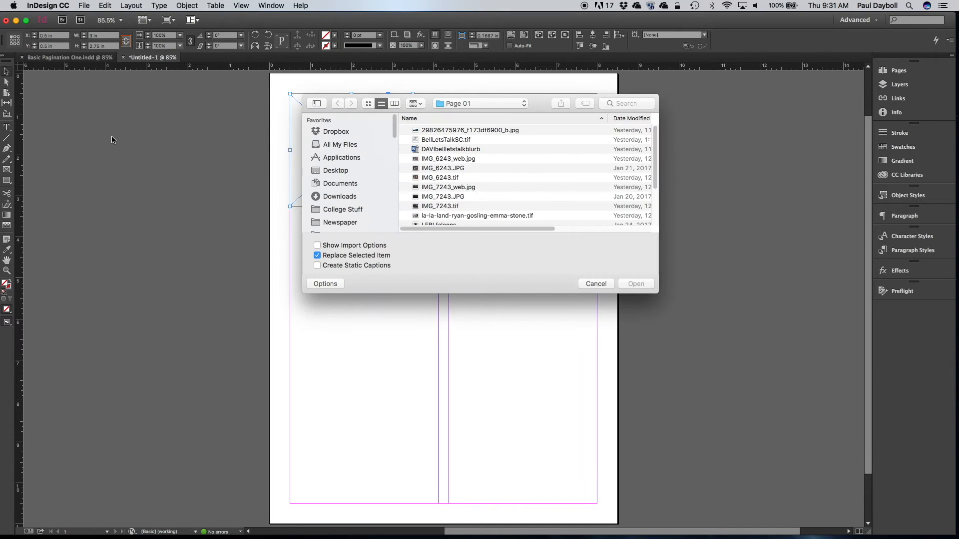
left_click(340, 171)
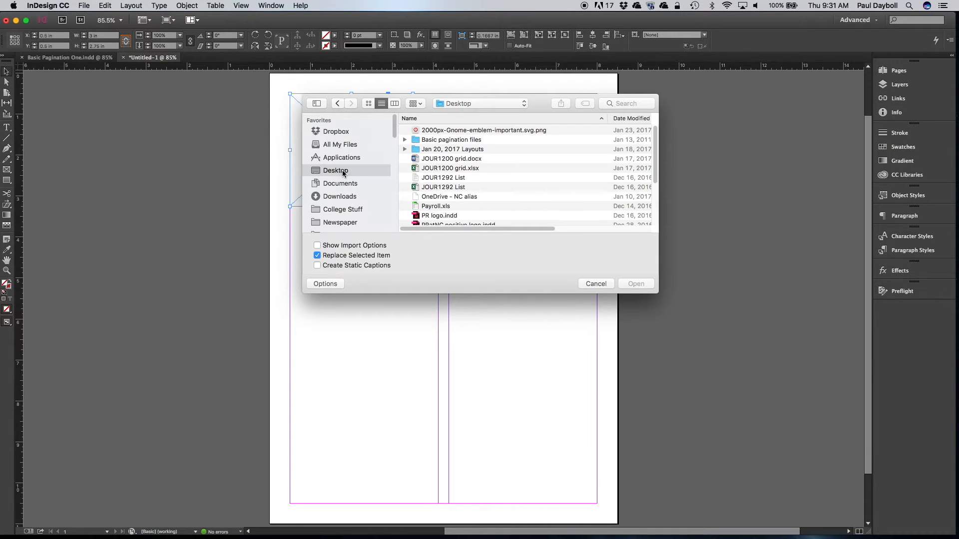
double_click(448, 142)
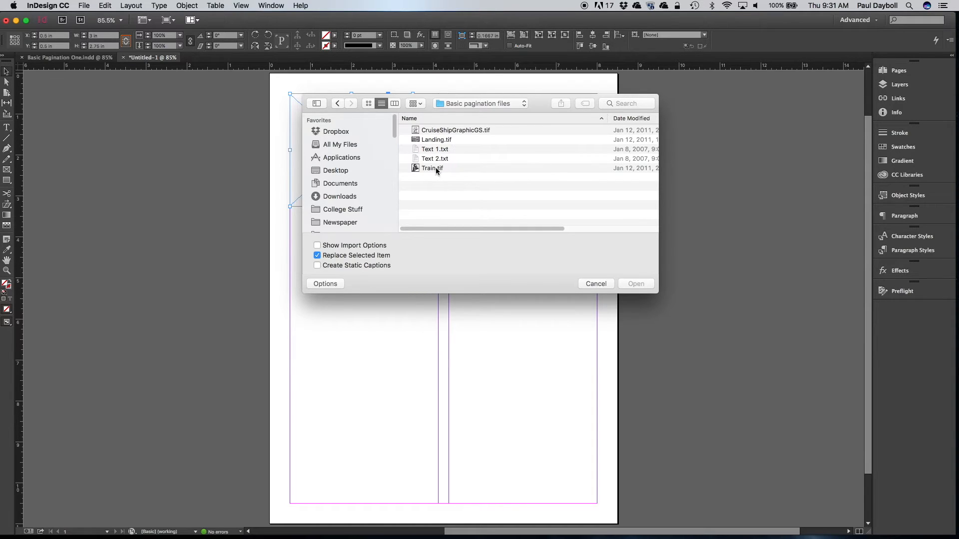
left_click(432, 143)
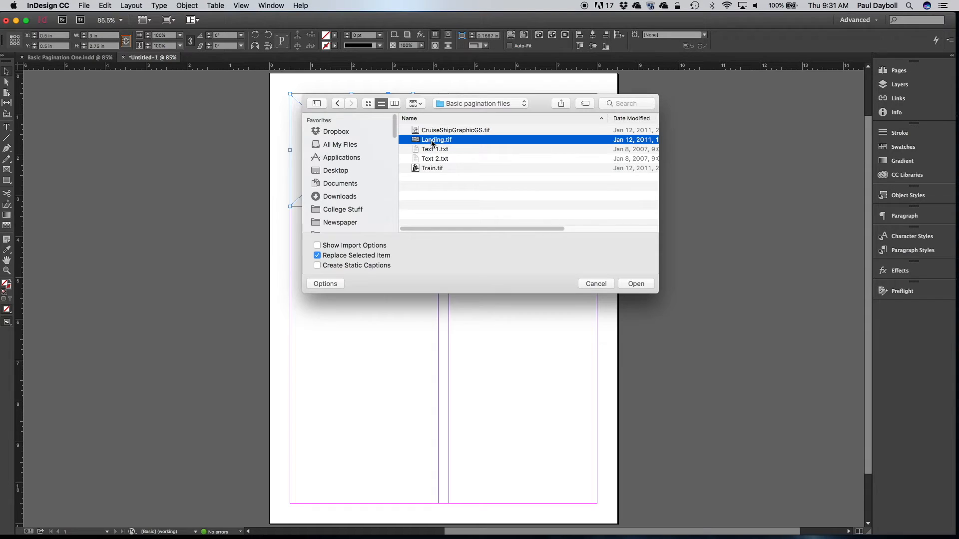
left_click(414, 119)
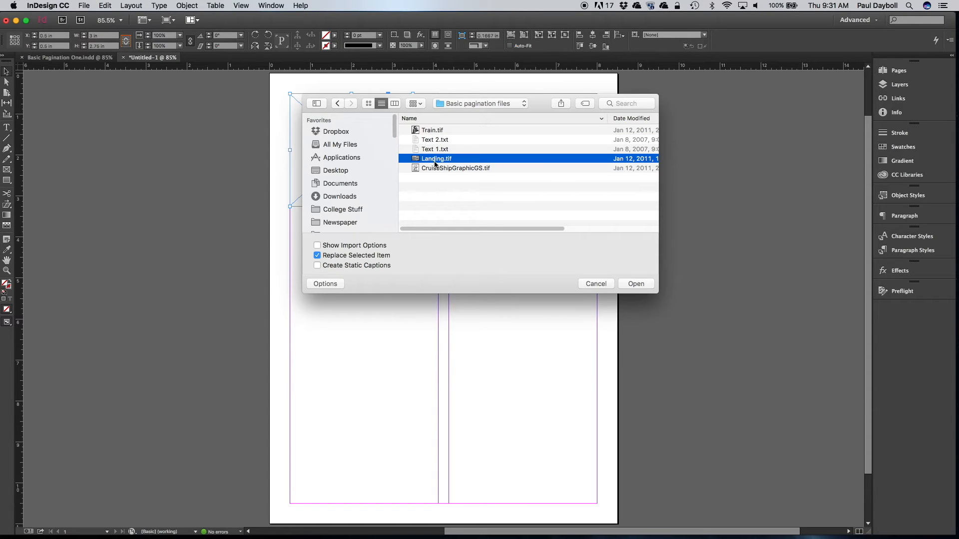
left_click(636, 284)
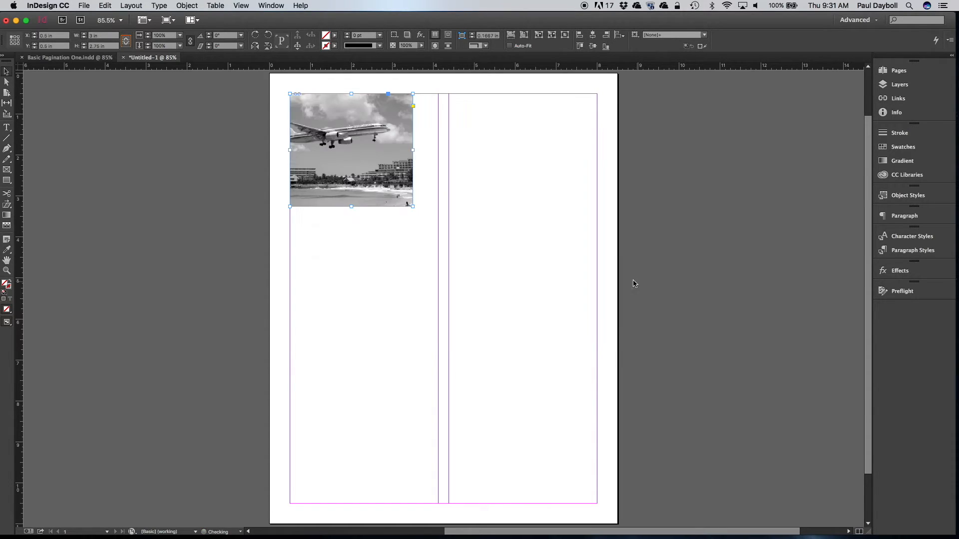
- Try to scale the photo to 80% with its frame selected, and undo the scaling
mouse_move(371, 175)
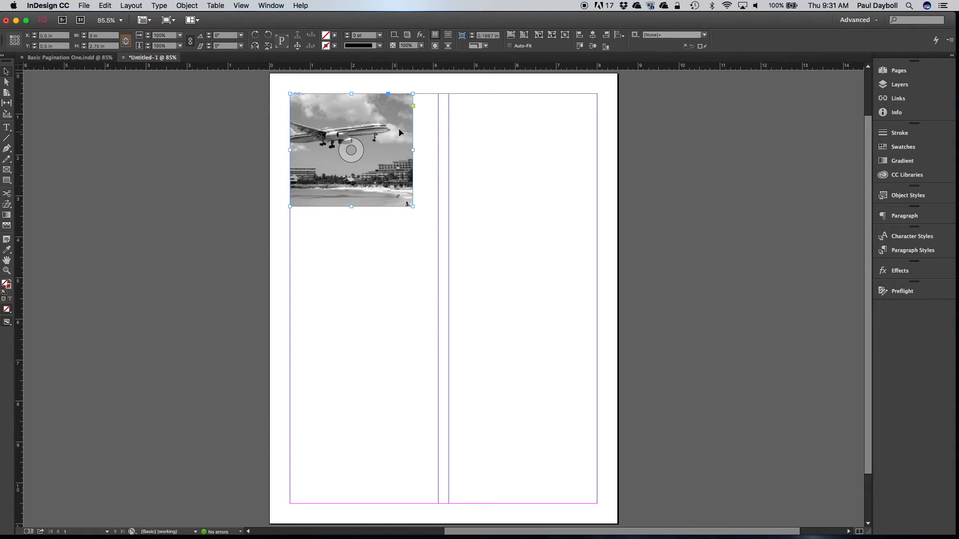
left_click(437, 129)
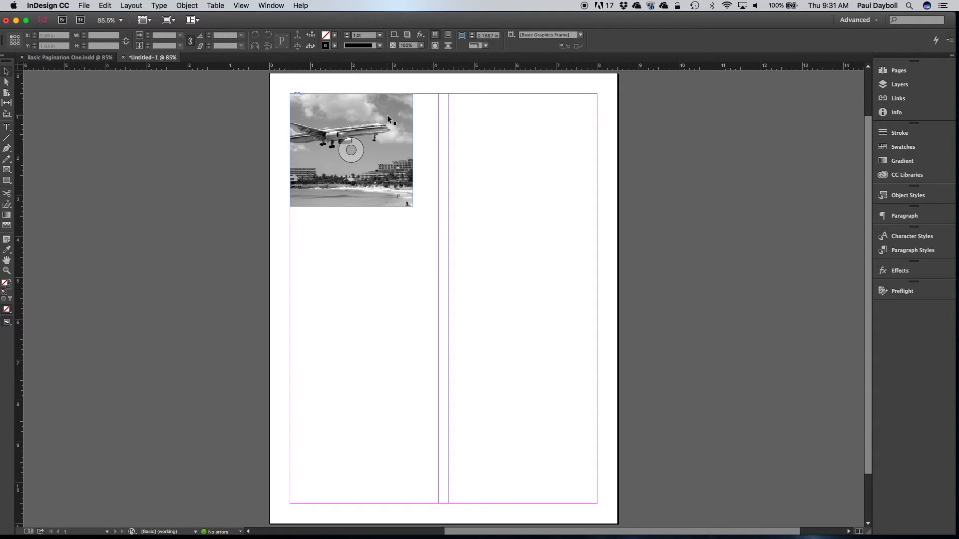
left_click(388, 119)
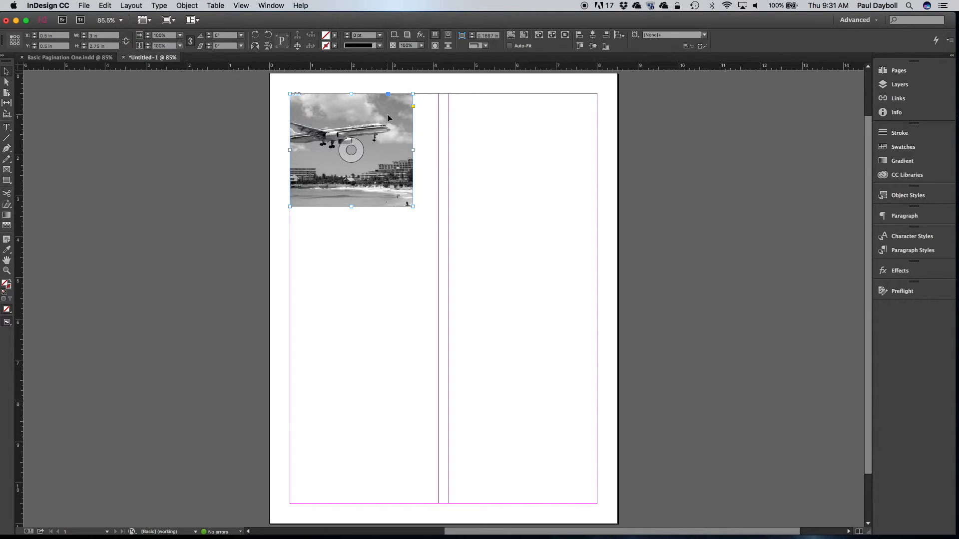
mouse_move(389, 118)
left_mouse_down()
mouse_move(503, 137)
mouse_move(400, 142)
mouse_move(378, 119)
left_mouse_up()
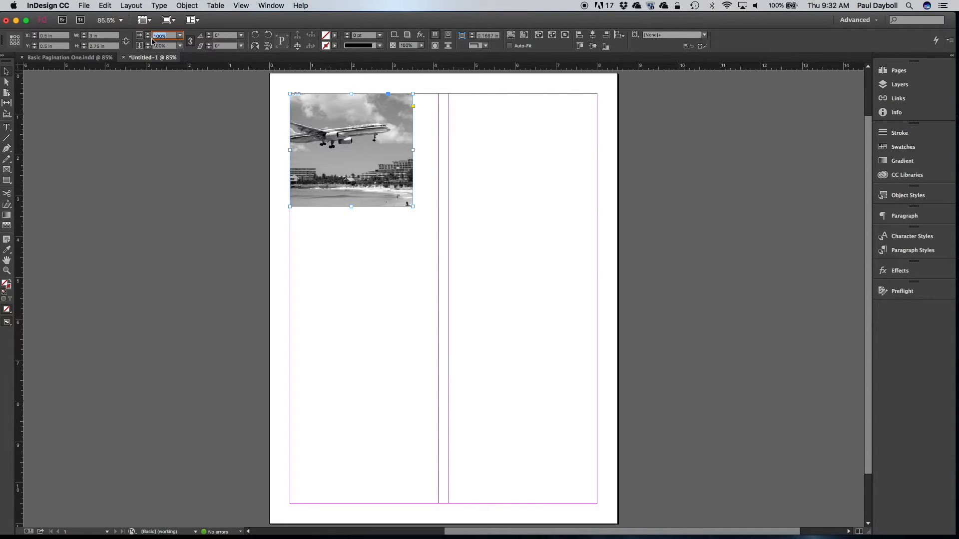
type("80")
key("Tab")
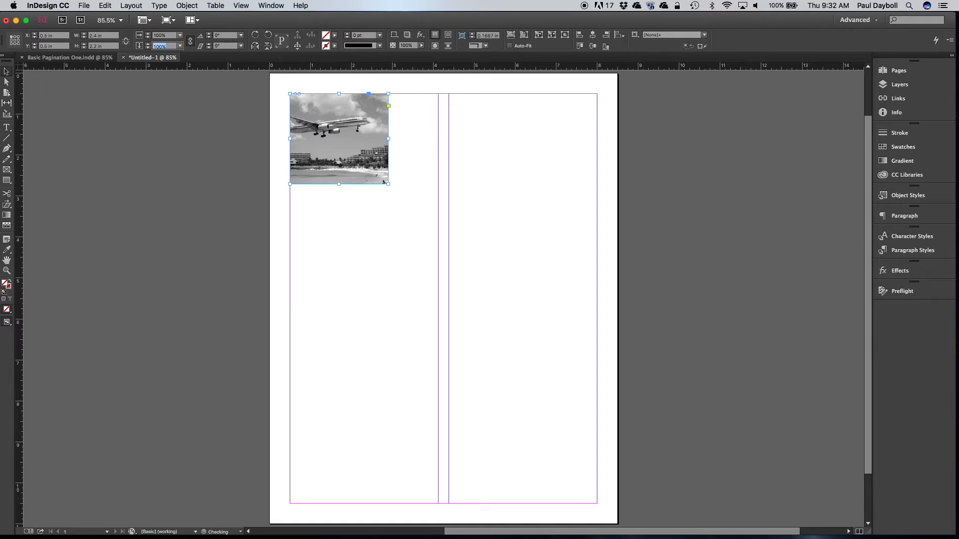
left_click_drag(384, 182, 407, 204)
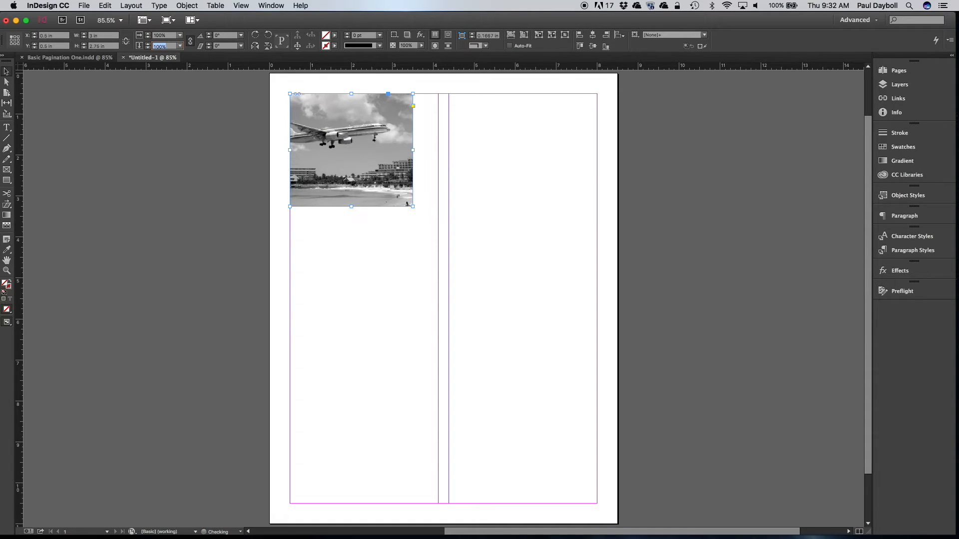
- Scale the landing photo inside its frame proportionally to 80% and reposition it to fill the frame with the airplane in view
left_click(357, 152)
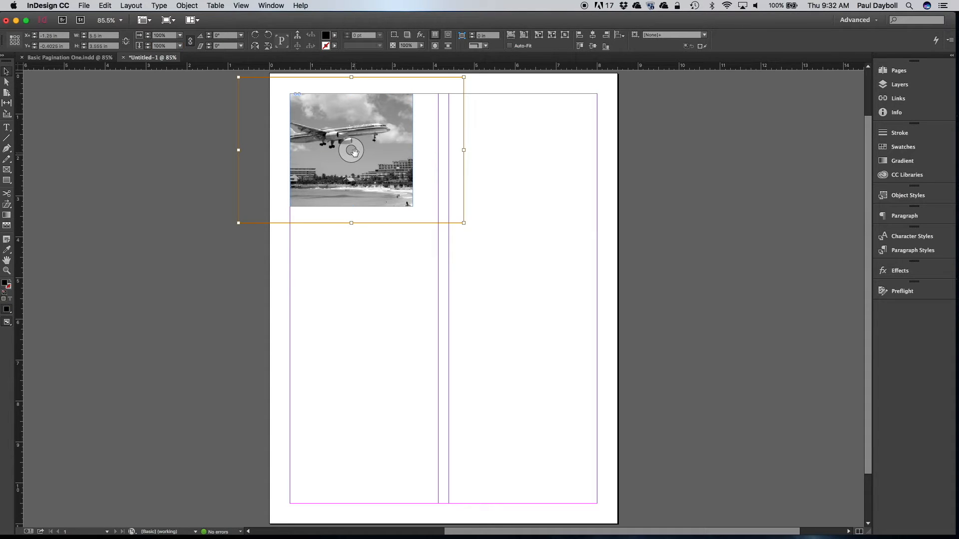
left_click_drag(352, 152, 355, 156)
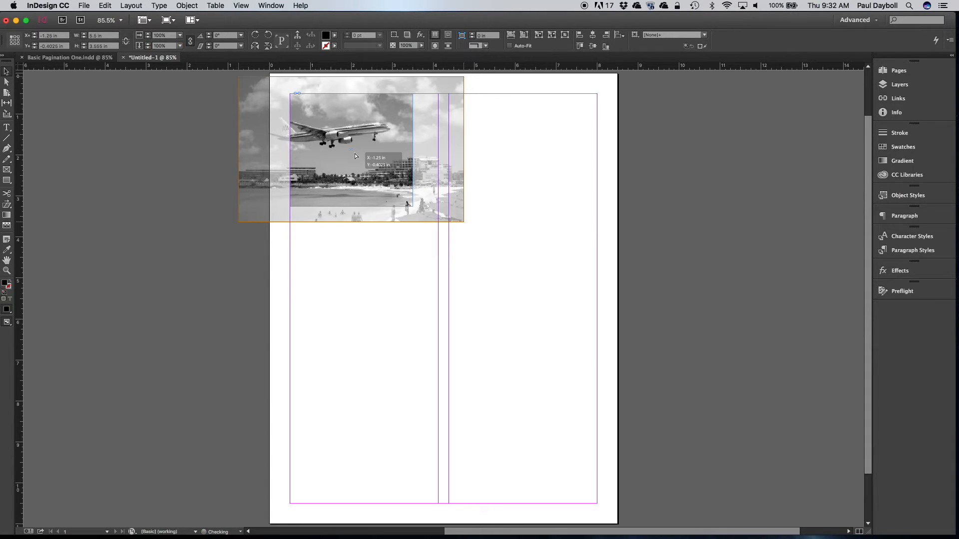
left_click_drag(355, 156, 355, 156)
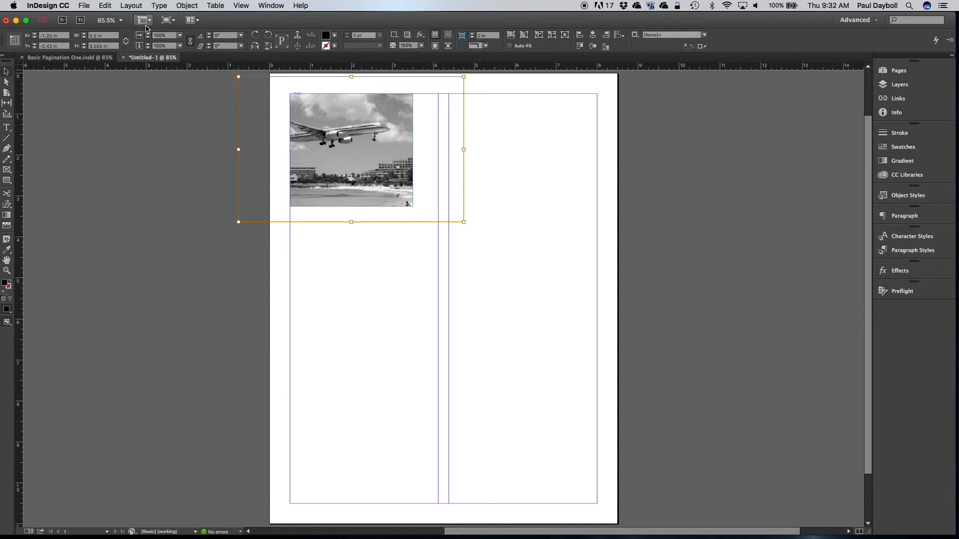
left_click(145, 35)
type("80")
key("Tab")
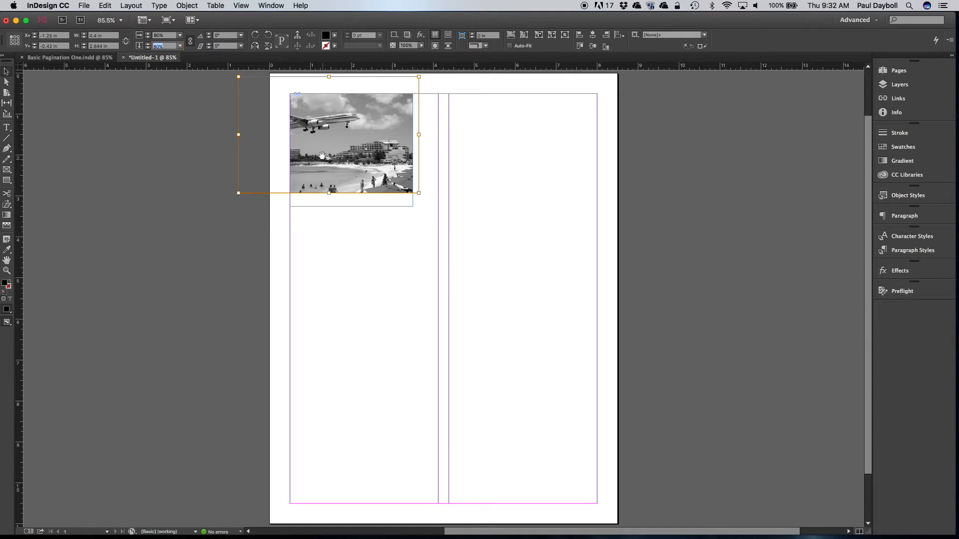
left_click_drag(351, 152, 371, 172)
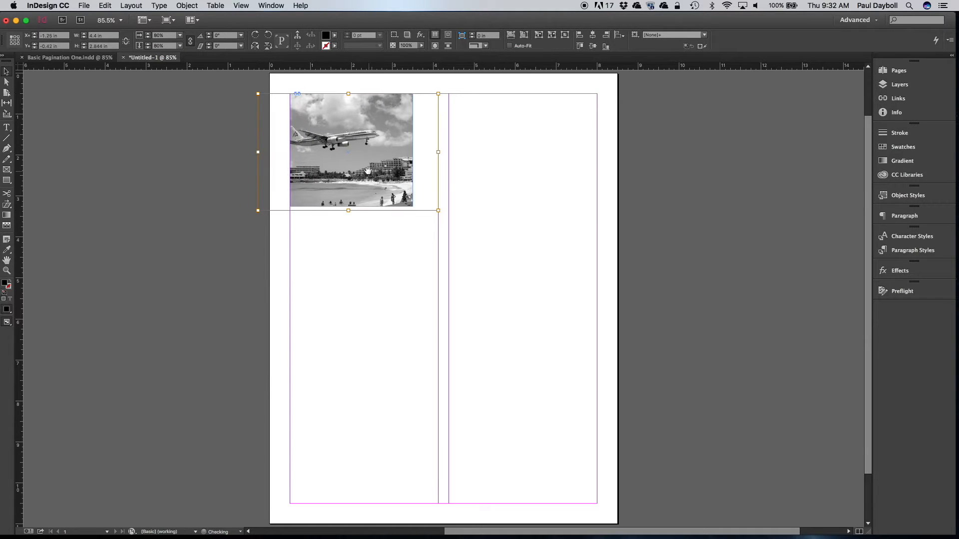
left_click(463, 179)
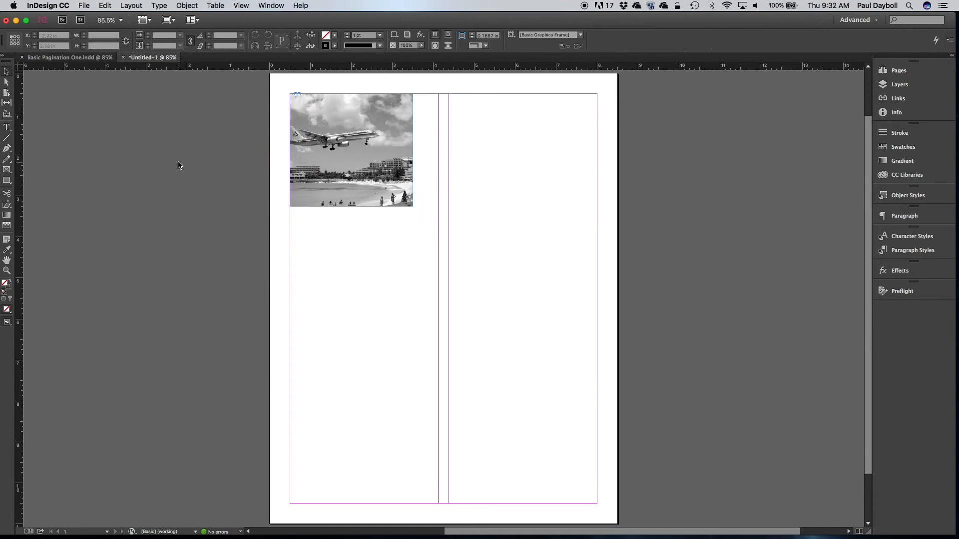
- Draw a text frame about 3.88 inches wide and 2.59 inches high beside the landing photo and select it as an object
left_click(7, 128)
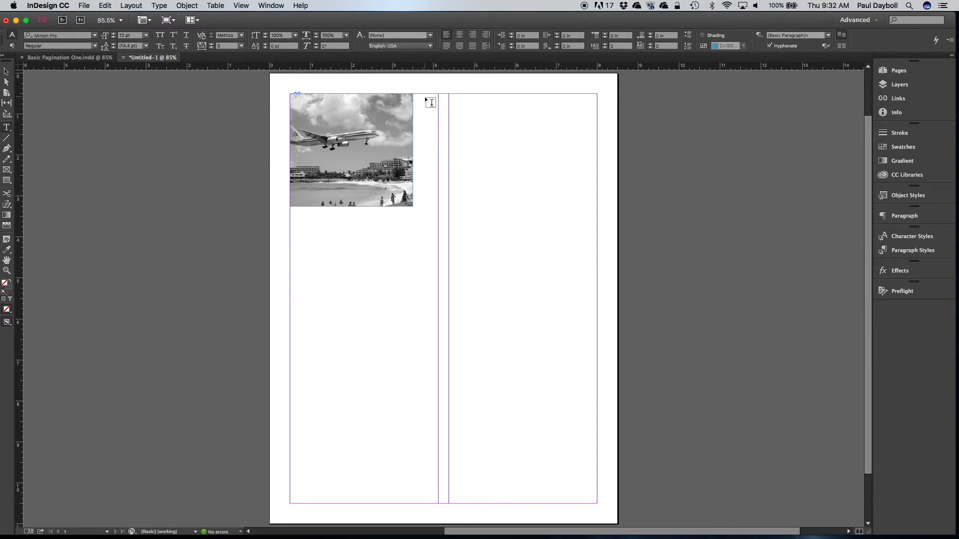
left_click_drag(426, 100, 585, 207)
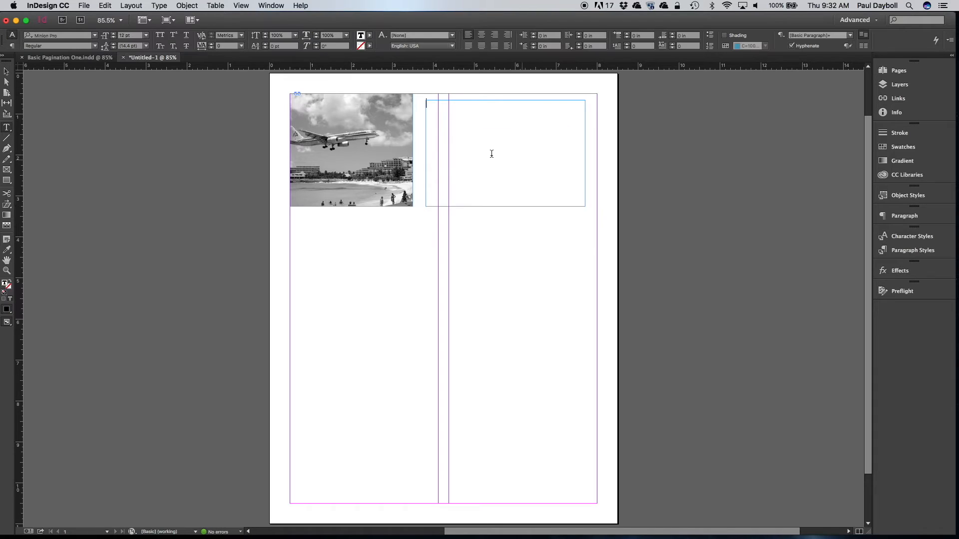
left_click(6, 72)
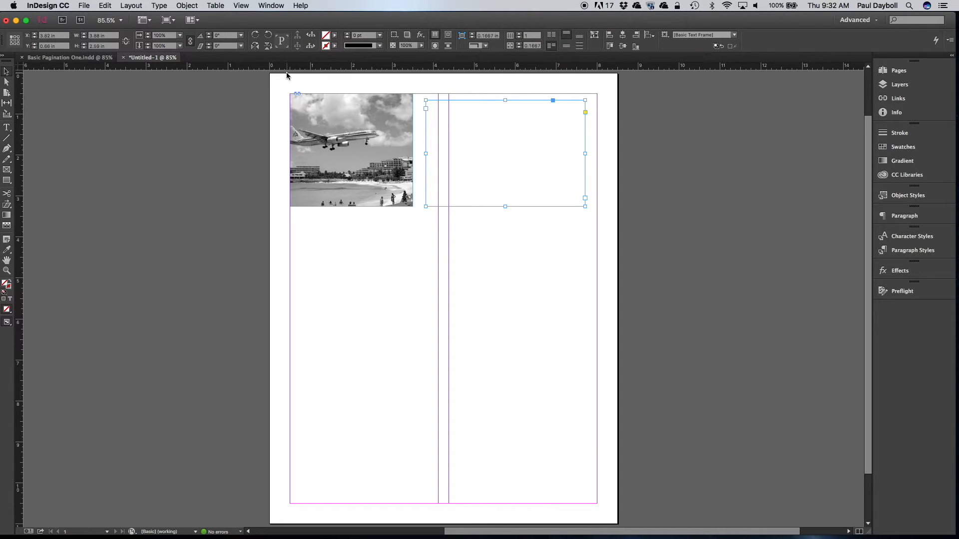
- Resize the empty text frame beside the landing photo to 4.5 in wide and 2.75 in high
left_click(110, 36)
type("4.5")
key("Tab")
type("2.75")
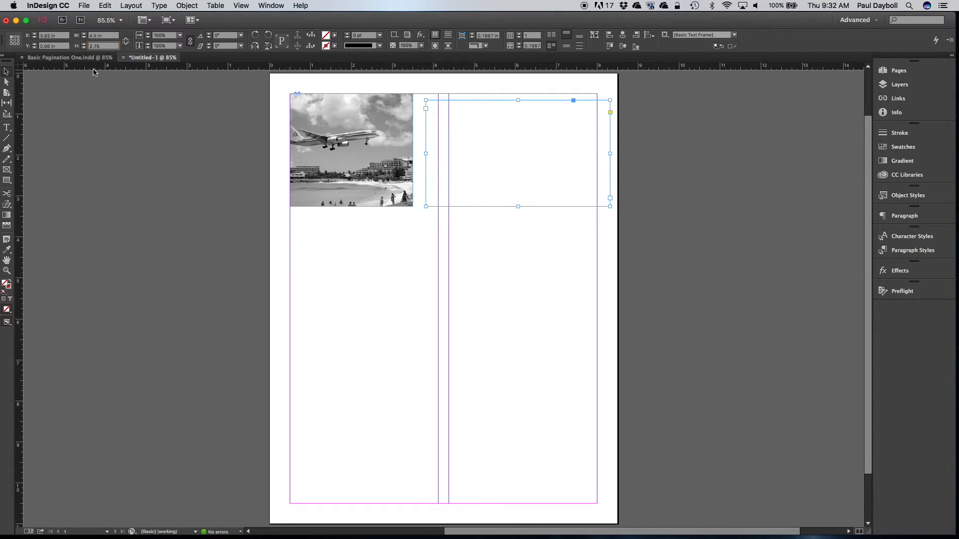
key("Return")
- Move the text frame flush against the photo's edge and the page's top margin, at X 3.5 in, Y 0.5 in
left_click_drag(460, 139, 459, 143)
key("super+z")
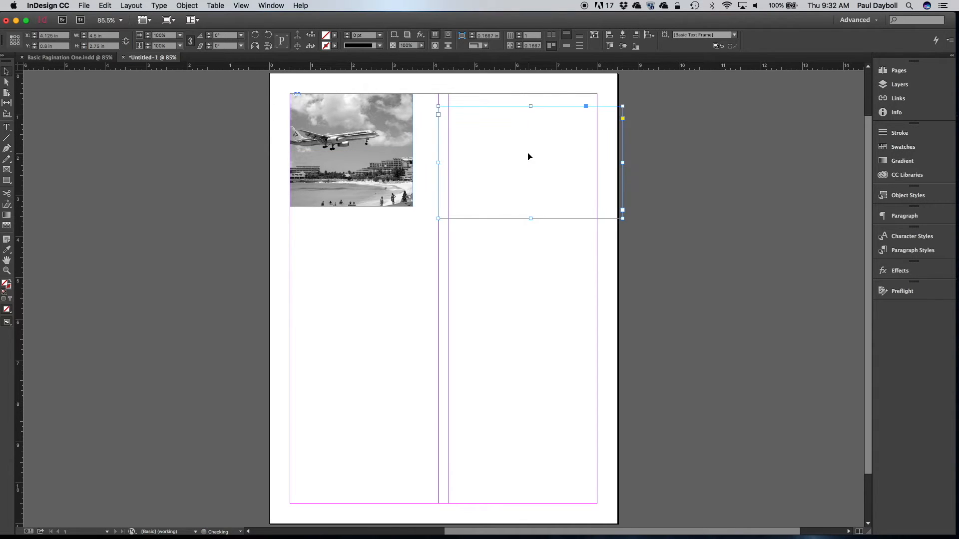
left_click_drag(529, 154, 504, 146)
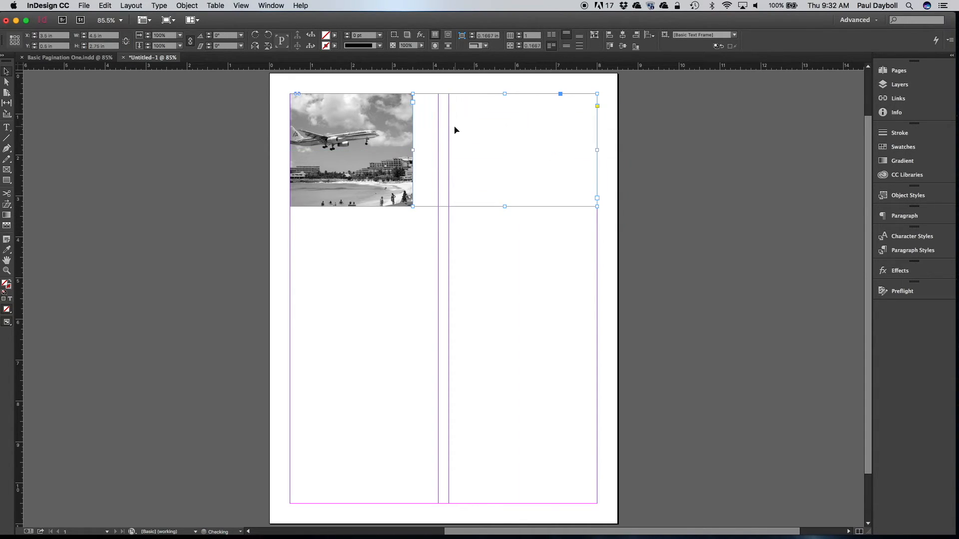
left_click_drag(453, 127, 454, 100)
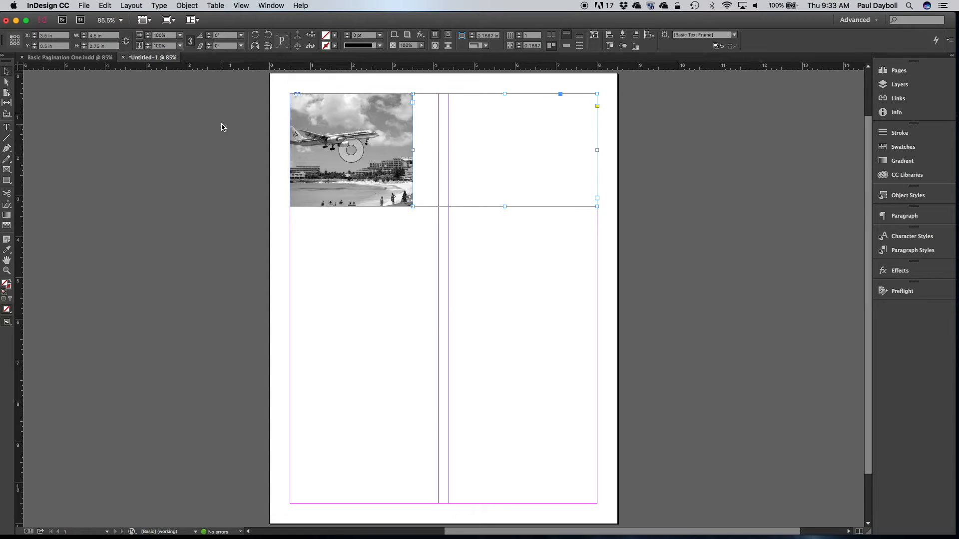
- Enter the headline "Planning your next getaway" in the text frame and set it in Cambria Bold
double_click(434, 117)
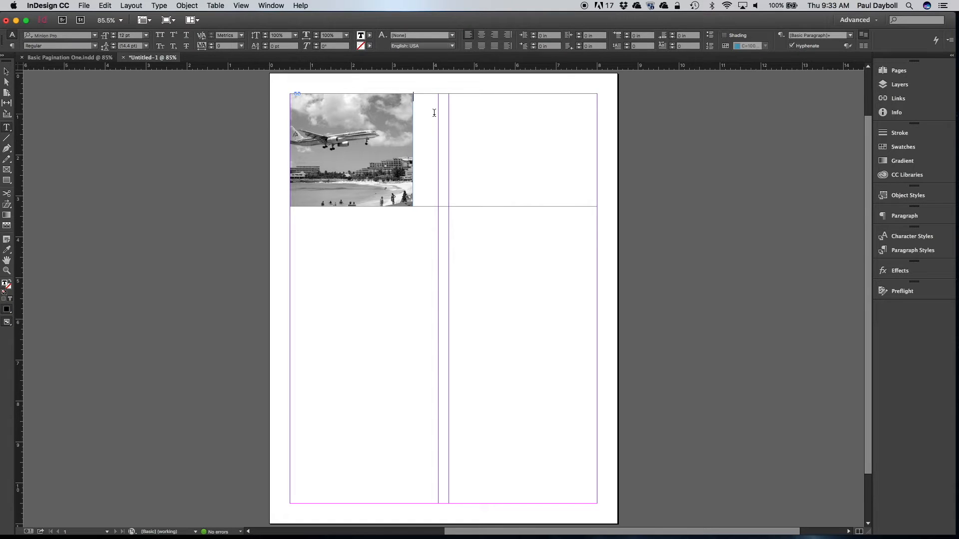
type("Planning your next getaway")
left_click_drag(436, 114, 412, 96)
left_click(72, 37)
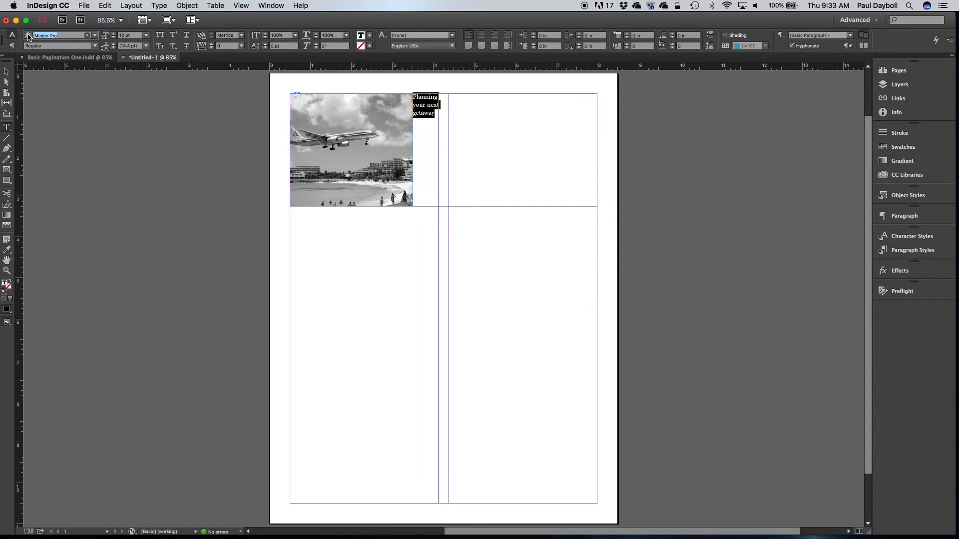
type("cam")
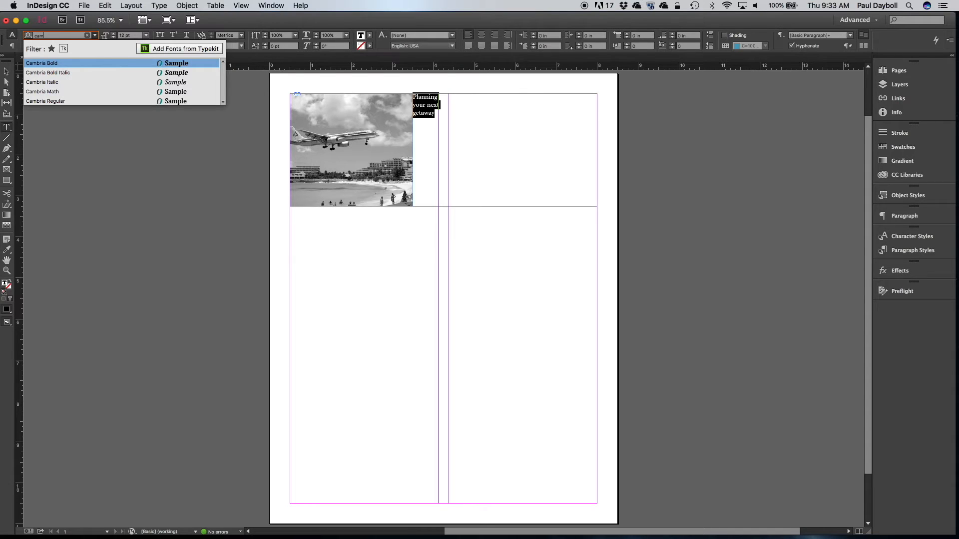
left_click(42, 63)
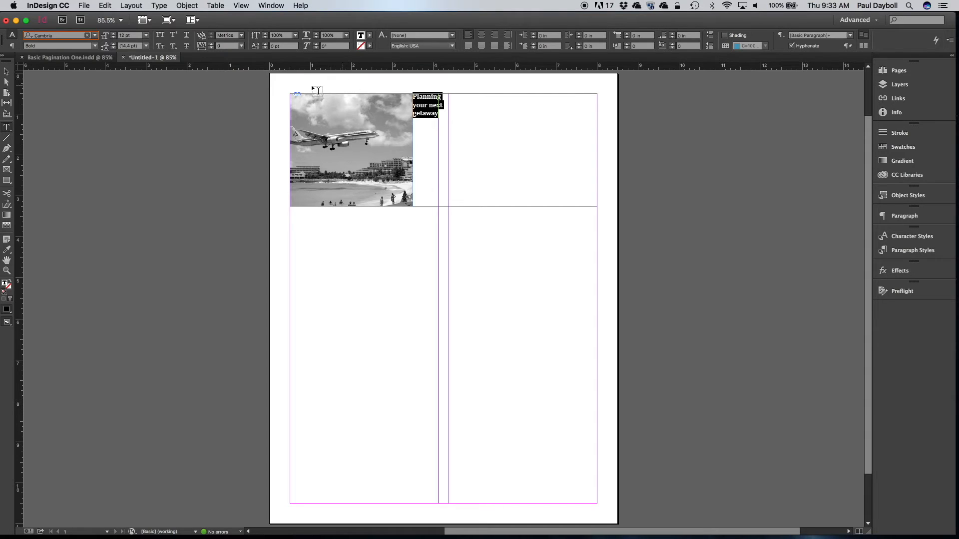
- Set the headline's font size to 65 pt and its leading to 53 pt
left_click(132, 38)
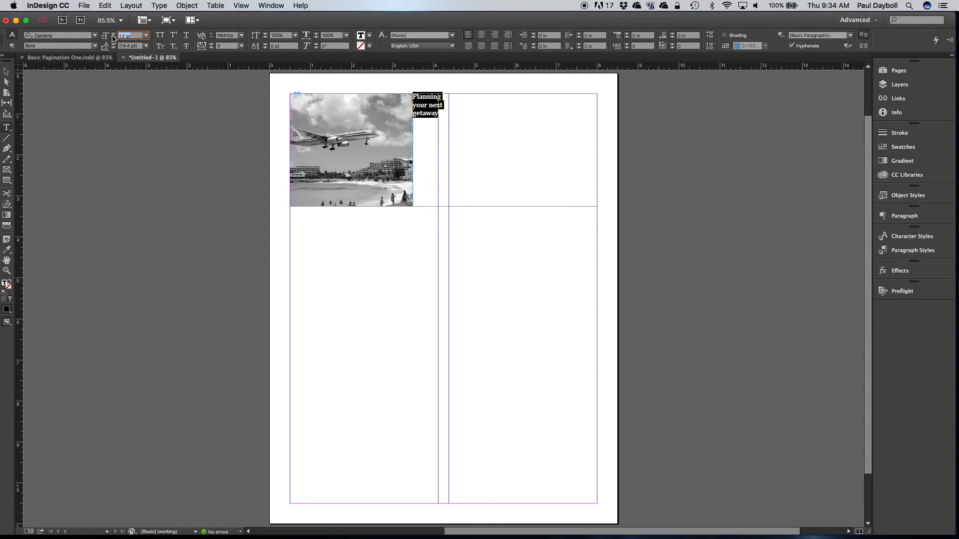
type("65")
key("Tab")
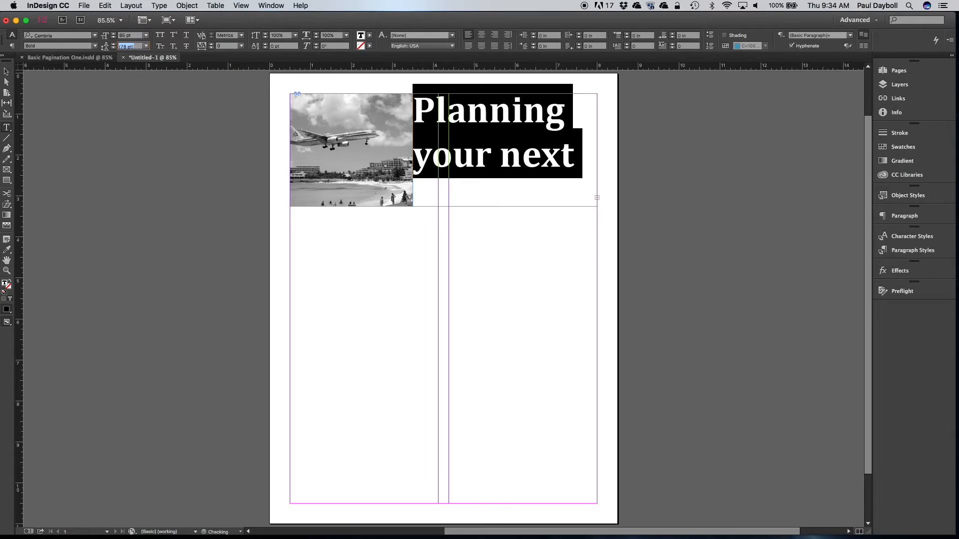
type("65")
key("Return")
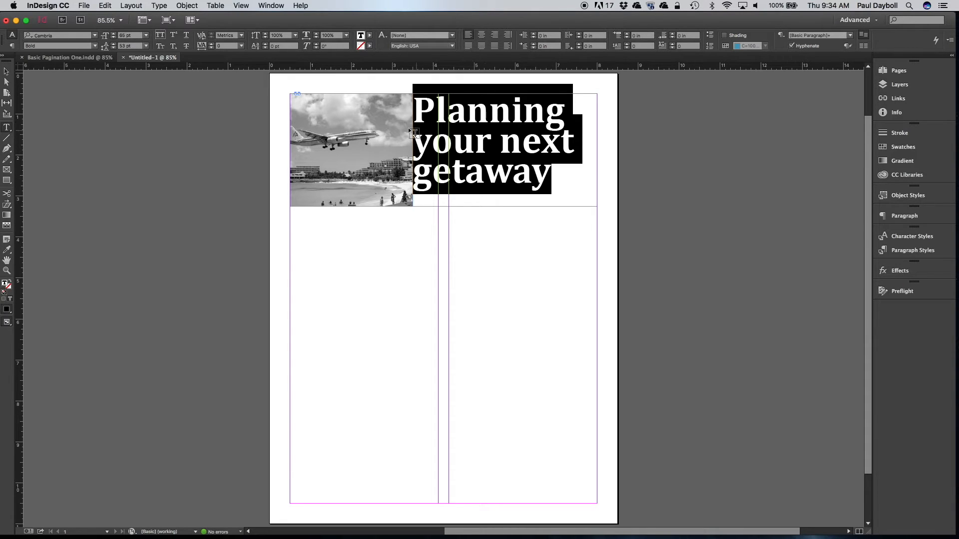
- Give the headline a 0.25 in left indent and a baseline shift of -16 pt
left_click(547, 35)
type(".25")
key("Tab")
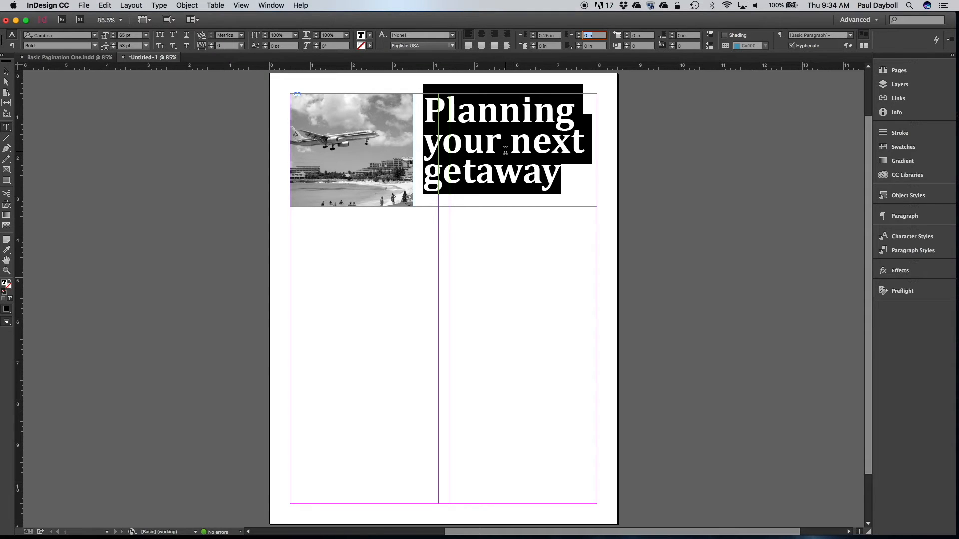
left_click(274, 46)
type("-16")
key("Tab")
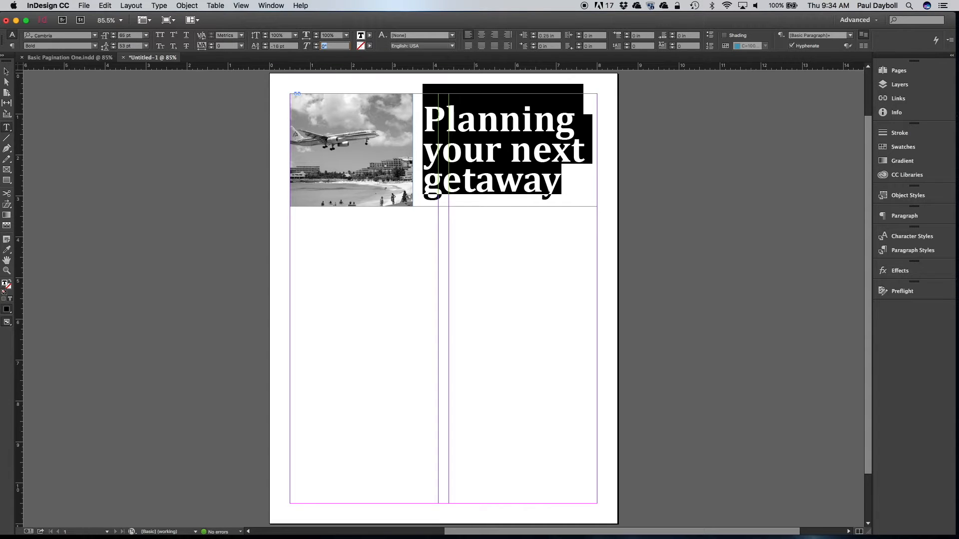
- Apply a 1 pt stroke to both the headline frame and the photo frame, and check the result in preview mode
left_click(7, 71)
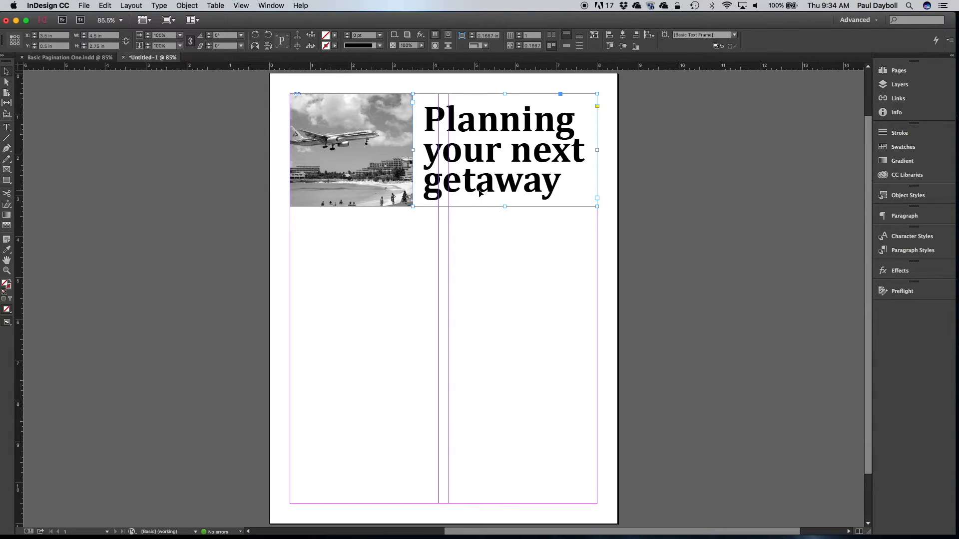
left_click(395, 170, "shift")
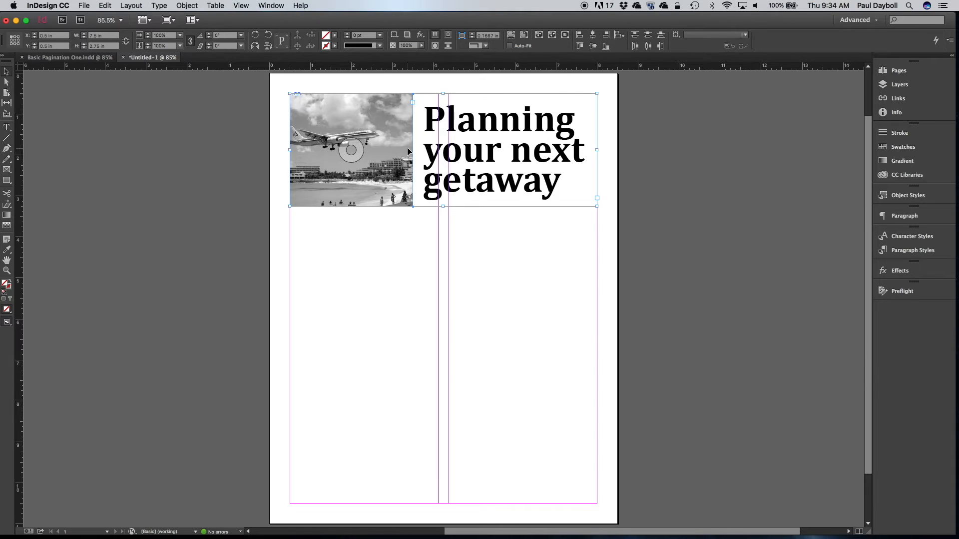
left_click(379, 35)
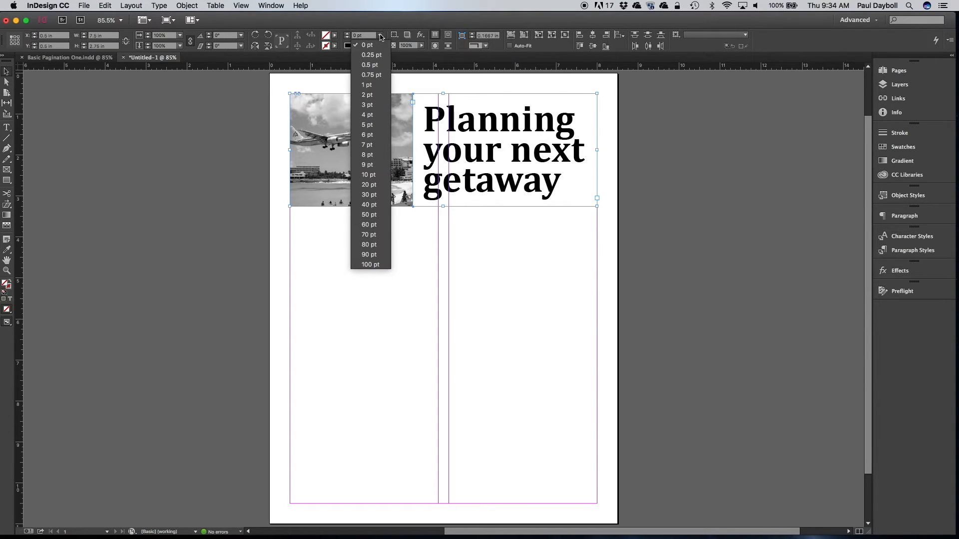
left_click(372, 86)
left_click(478, 228)
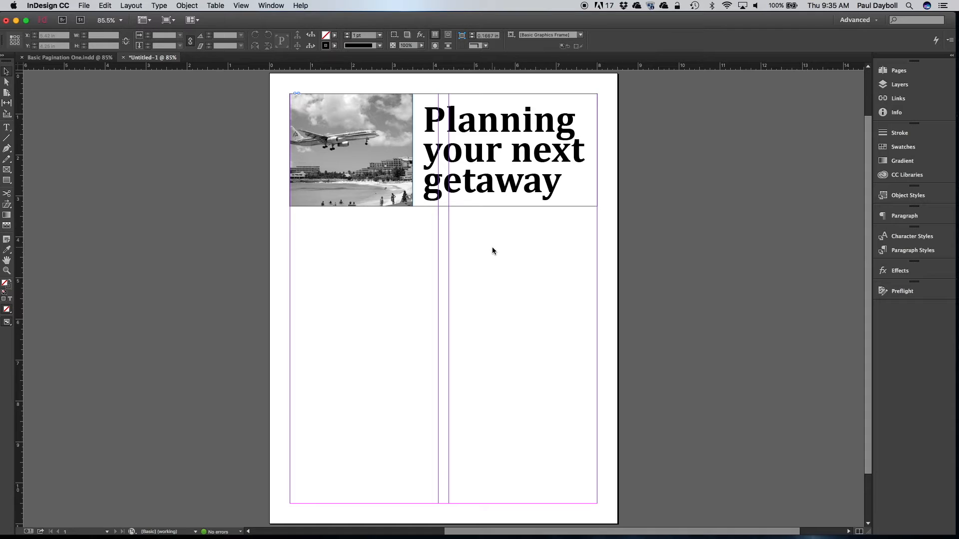
key("w")
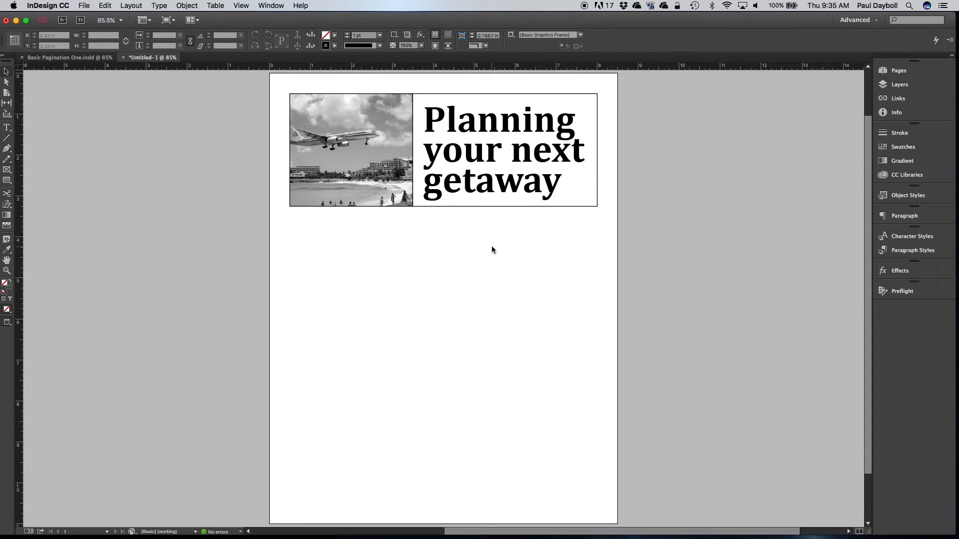
key("w")
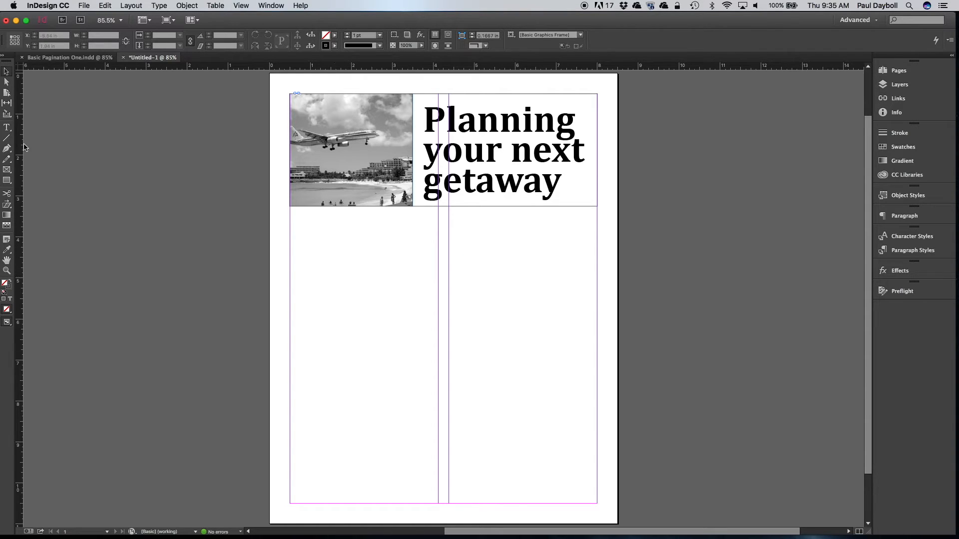
- Draw a text frame about 3.625 in wide and 2.24 in high across the first column, just below the photo
left_click(7, 128)
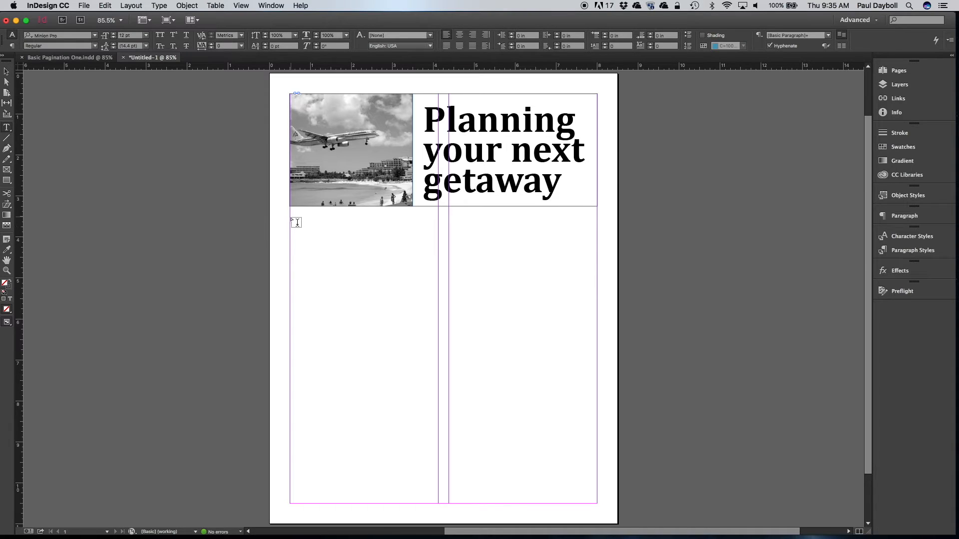
left_click_drag(290, 217, 438, 308)
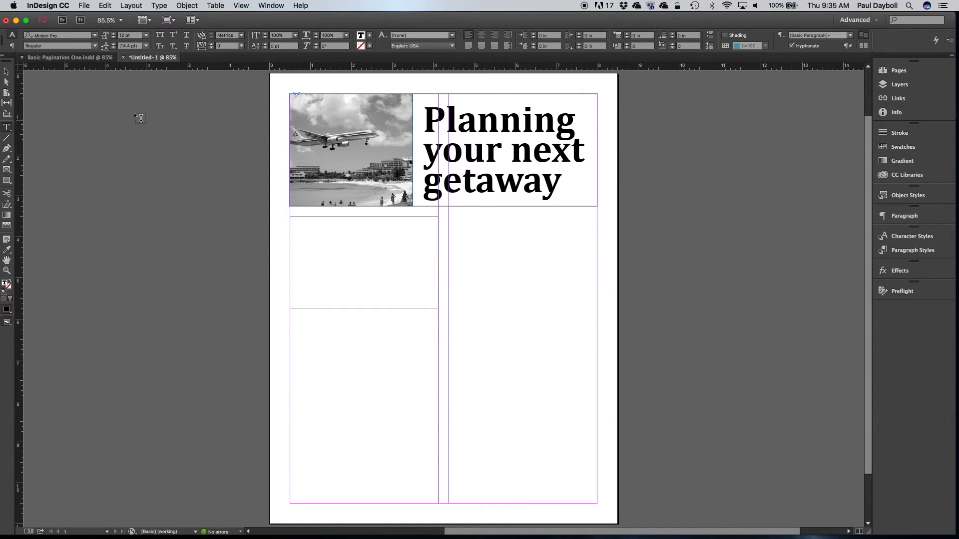
left_click(6, 71)
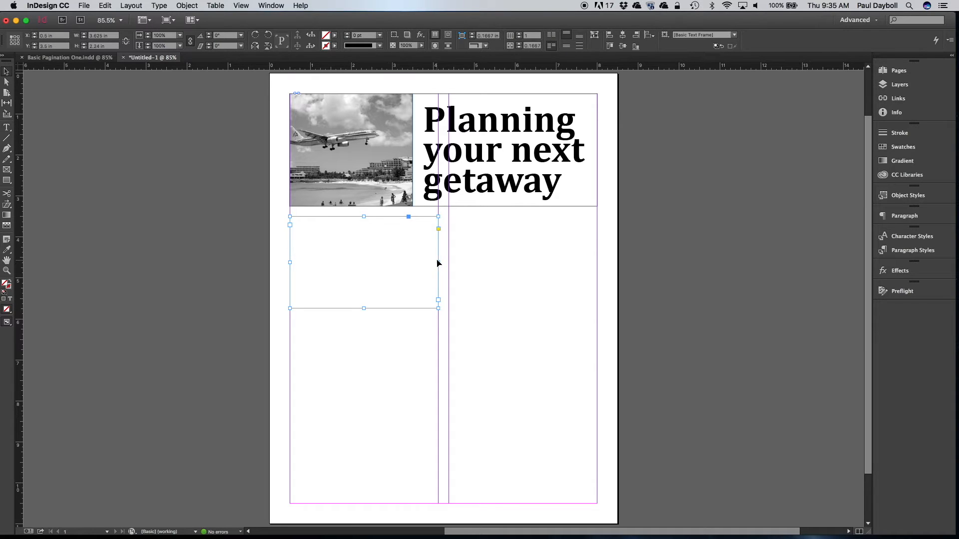
mouse_move(438, 262)
left_mouse_down()
mouse_move(288, 261)
mouse_move(597, 268)
mouse_move(439, 257)
left_mouse_up()
mouse_move(438, 262)
left_mouse_down()
mouse_move(450, 262)
mouse_move(437, 263)
left_mouse_up()
- Enter "Treat yourself to a luxury vacation" in the new text frame and set it in Myriad Pro Semibold
double_click(326, 256)
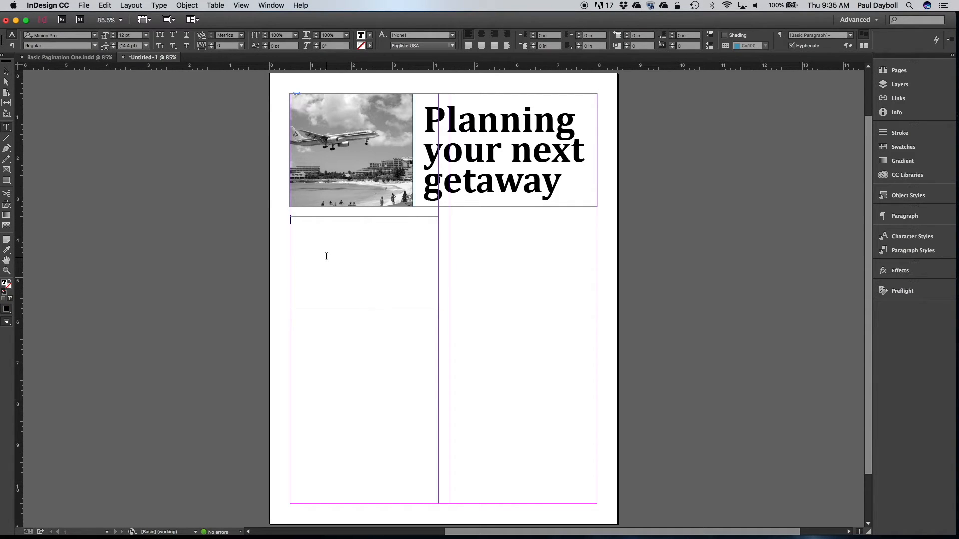
type("Treat yourself to a luxury vacation")
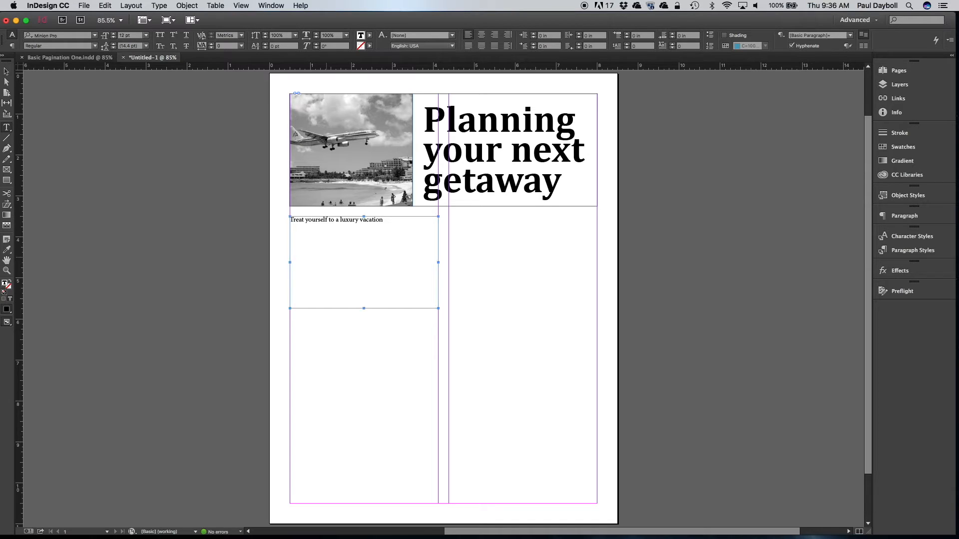
key("super+a")
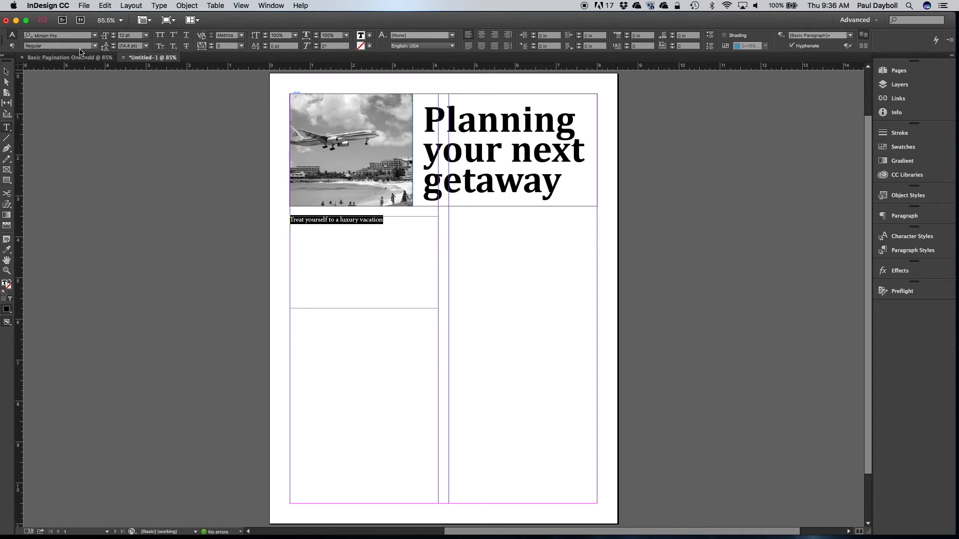
left_click(68, 38)
mouse_move(2, 39)
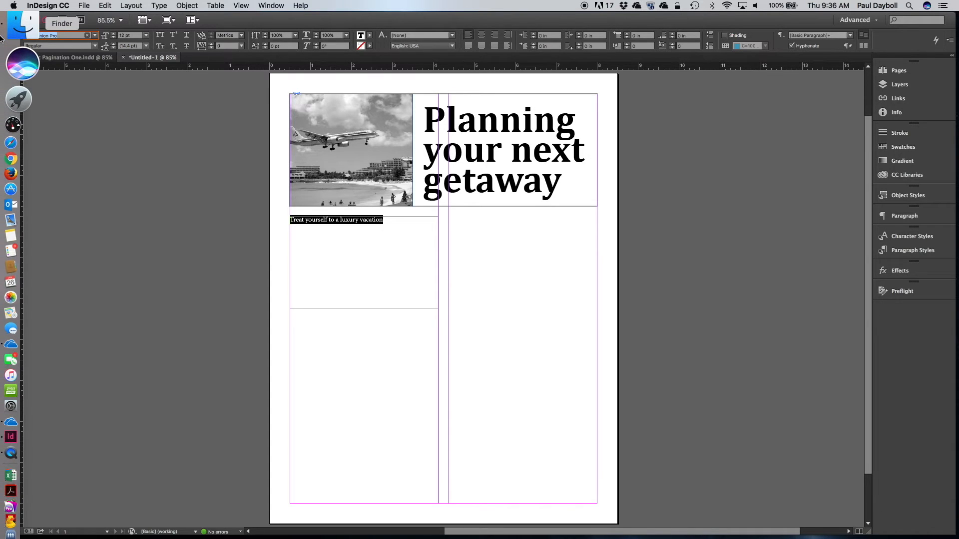
type("Myr")
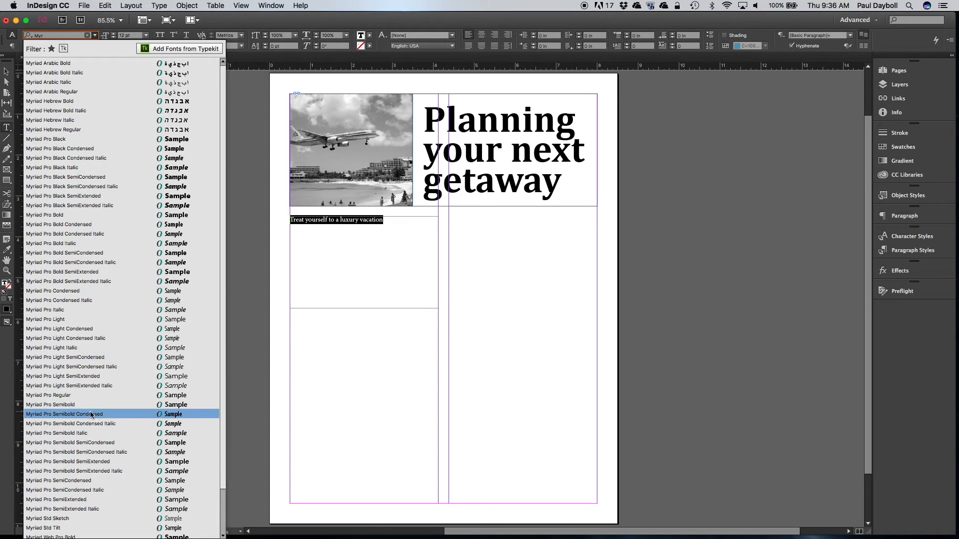
left_click(81, 405)
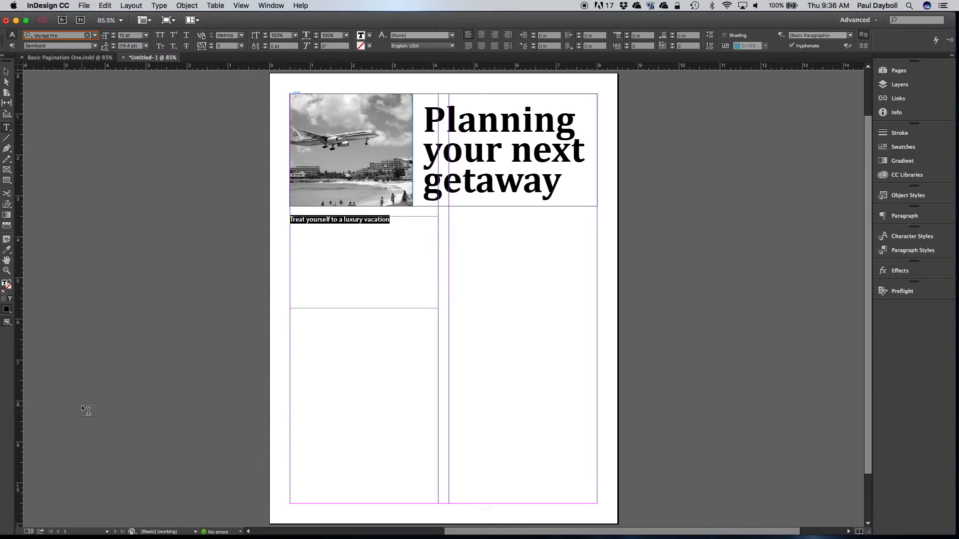
- Set the subheading's font size to 27 pt and its leading to 26 pt
key("Tab")
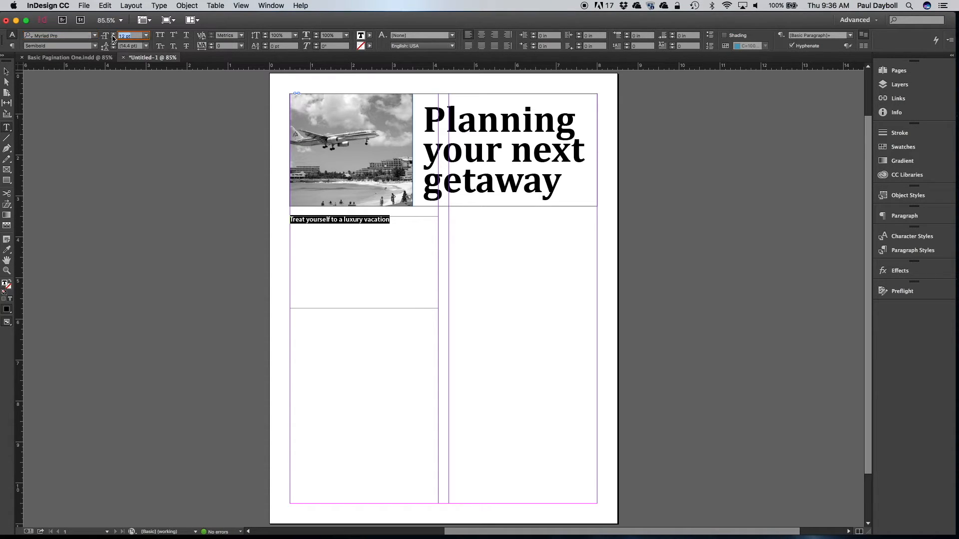
type("27")
key("Tab")
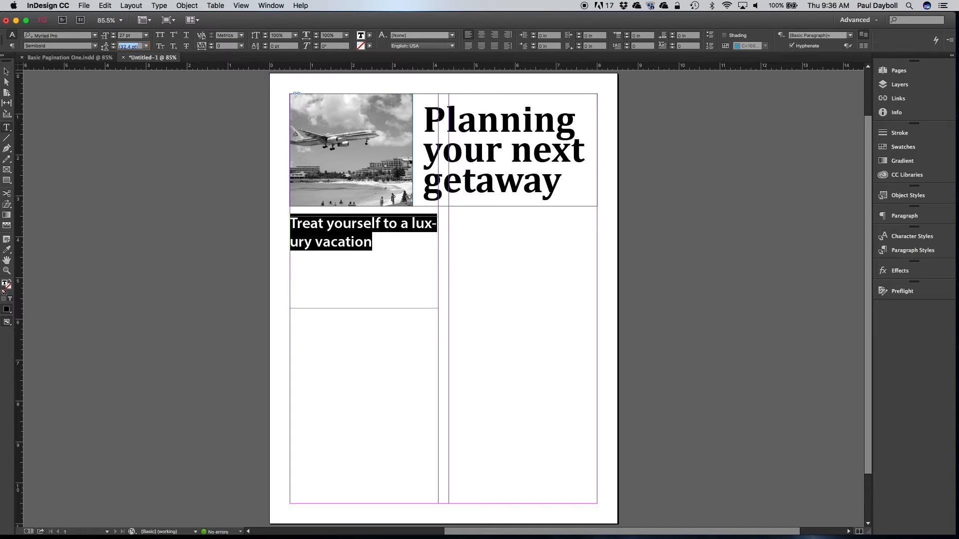
type("26")
key("Return")
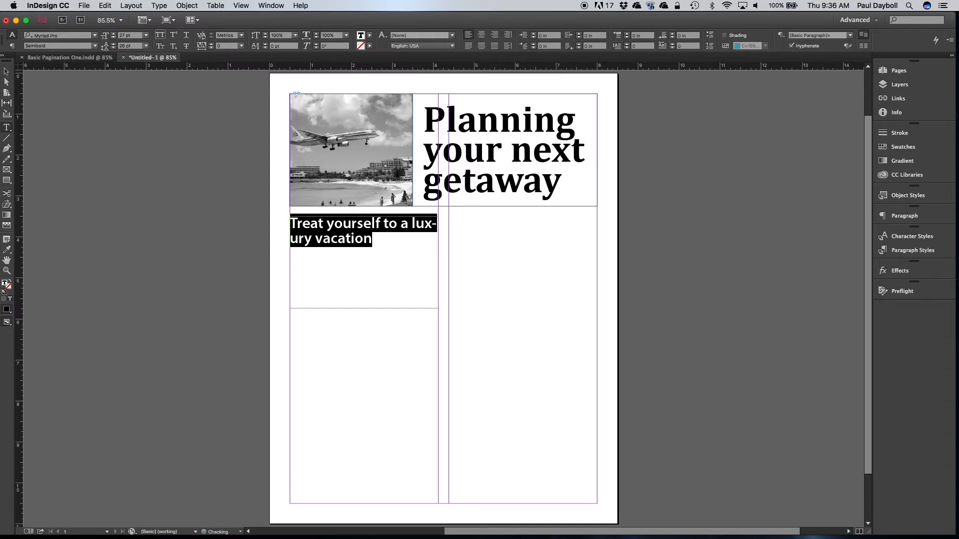
- Center the subheading, force a line break before "to a luxury vacation", and select its frame as an object
left_click(480, 36)
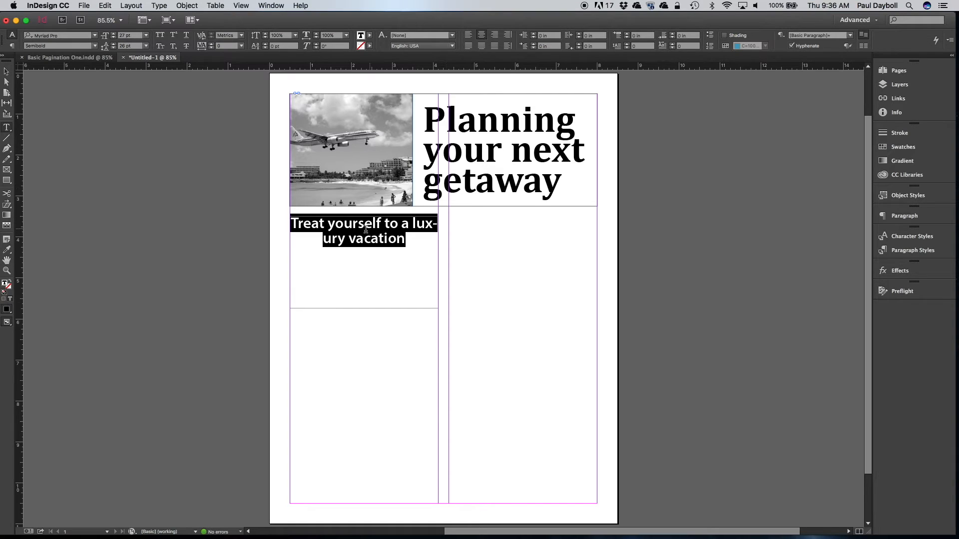
left_click(384, 223)
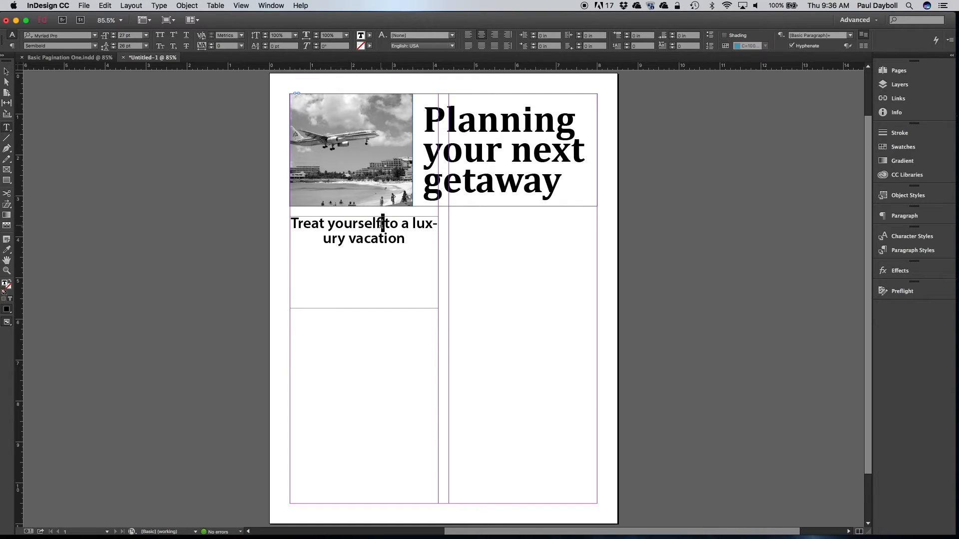
key("shift+Return")
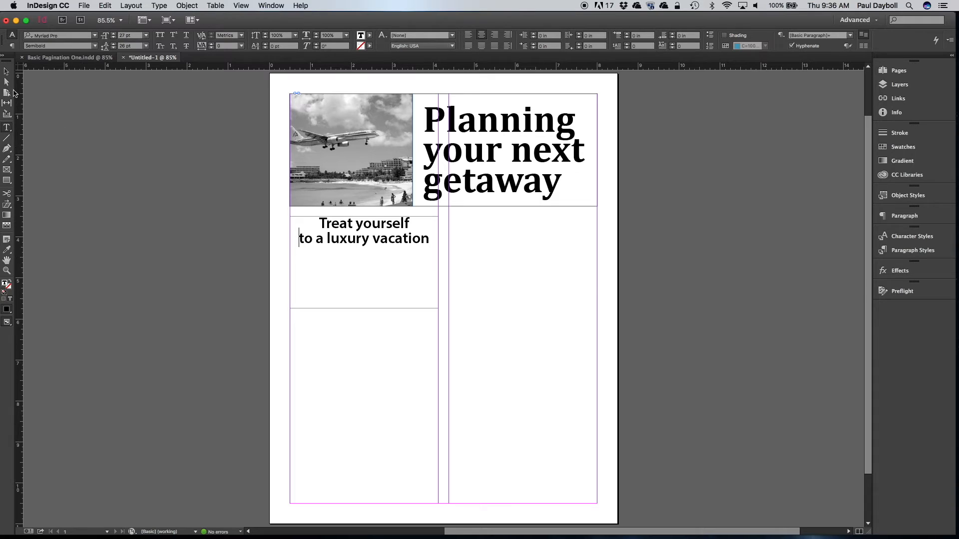
left_click(6, 71)
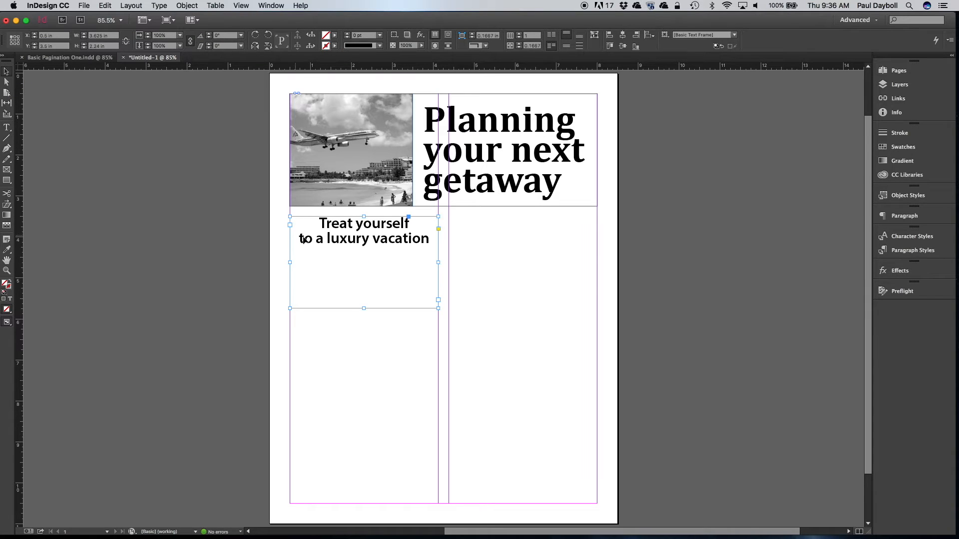
- Set the subheading frame's height to 0.75 in and move it up to a Y position of 3.375 in
left_click(93, 46)
type(".75")
key("Return")
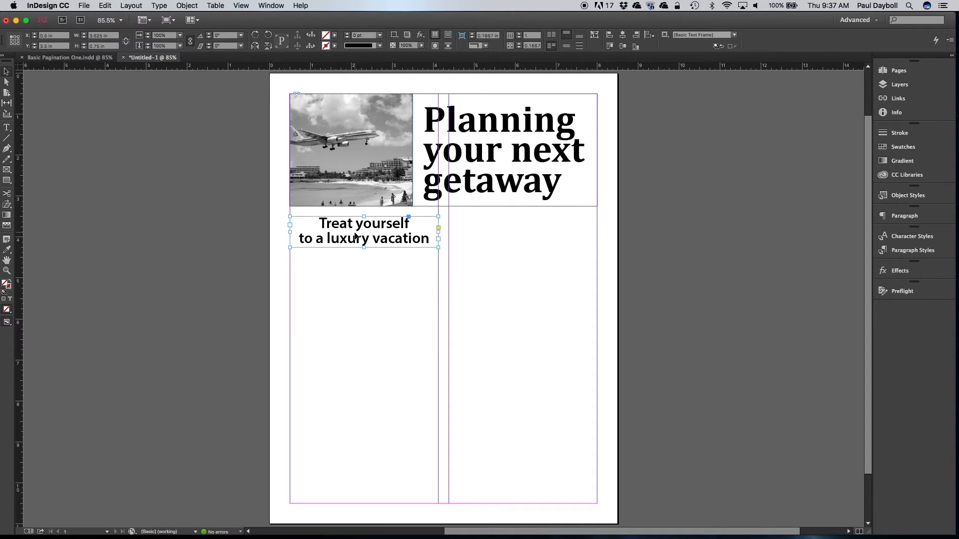
left_click_drag(355, 236, 355, 230)
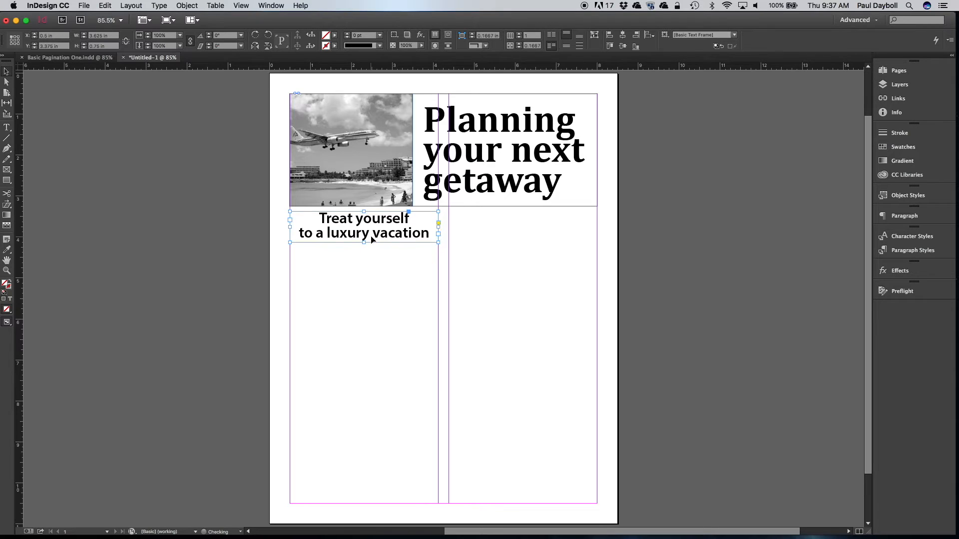
left_click(397, 261)
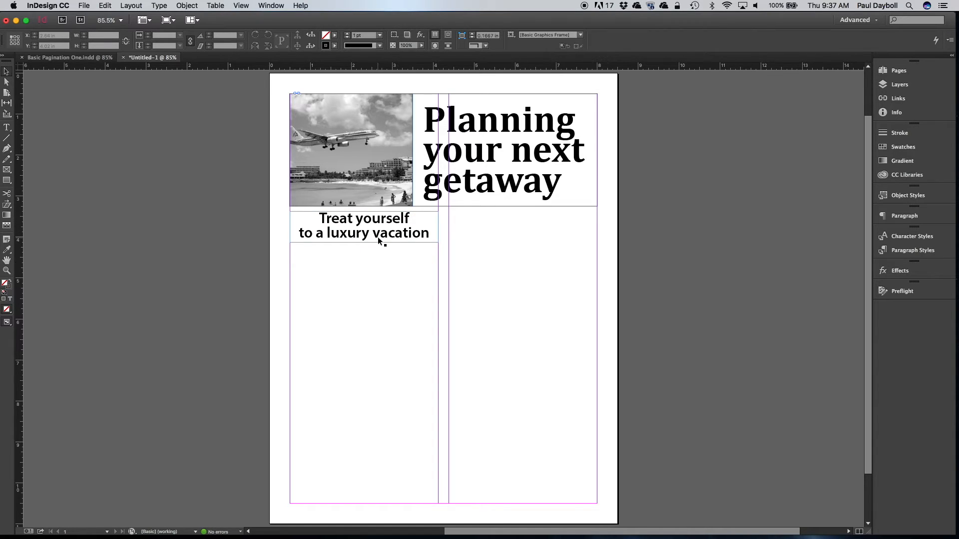
left_click(414, 237)
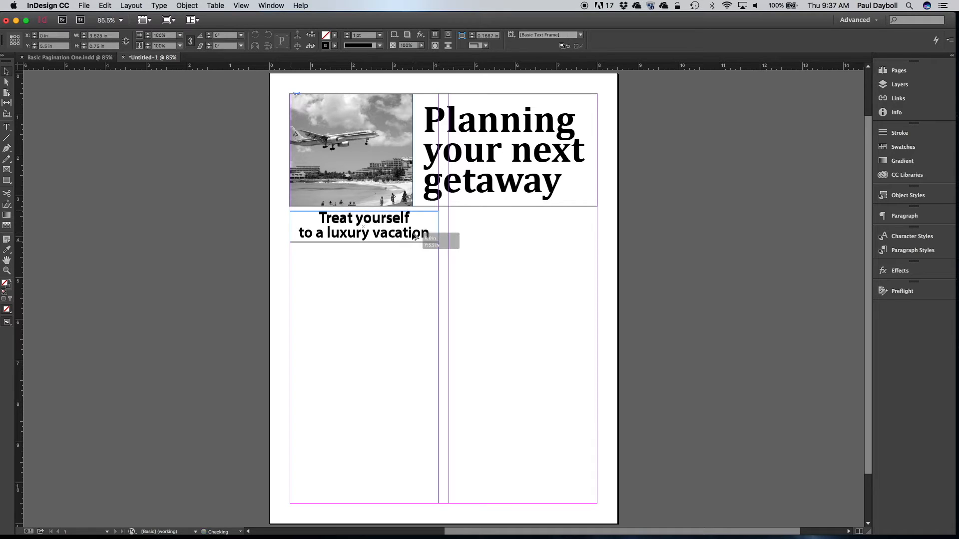
left_click_drag(414, 236, 571, 242)
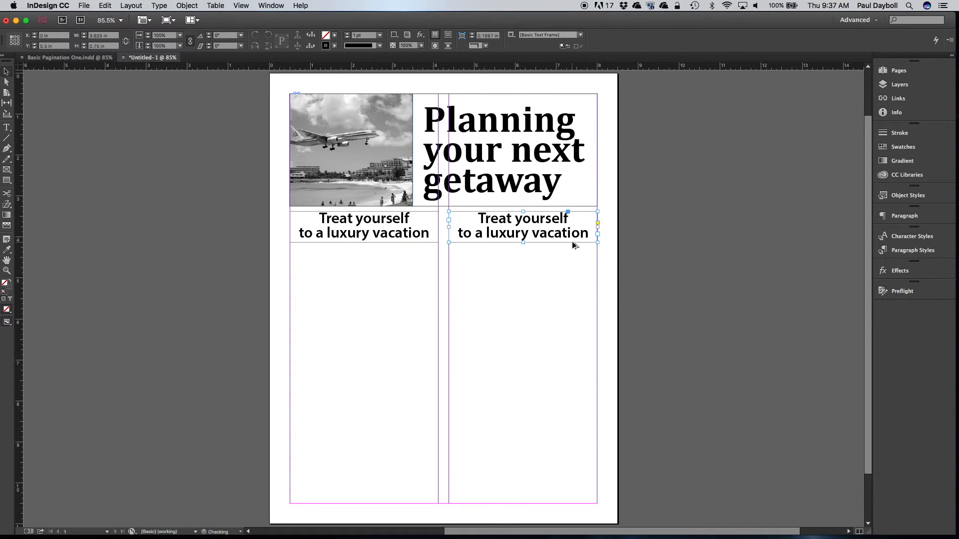
key("Delete")
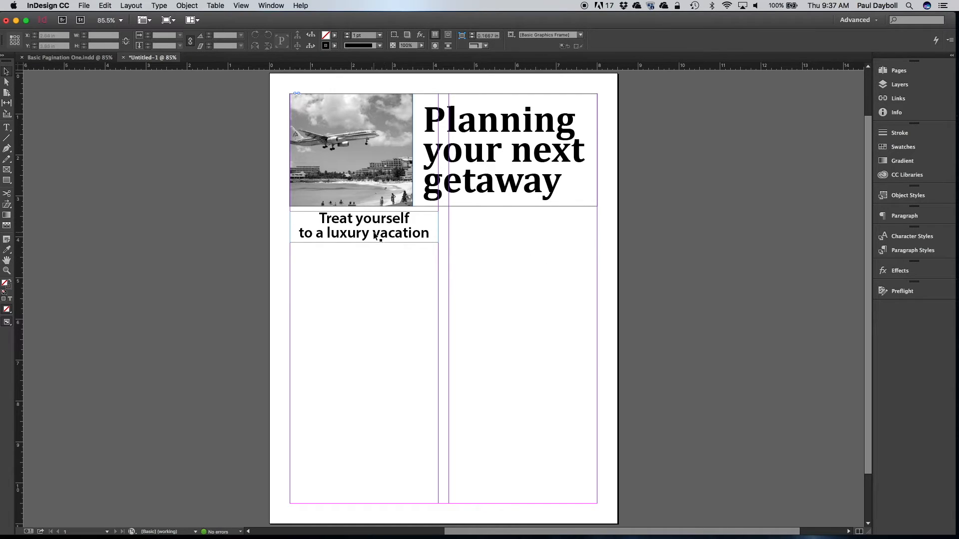
- Duplicate the subheading frame into the second column at the same height and replace its text with "Cruise like a princess"
left_click_drag(374, 236, 533, 237)
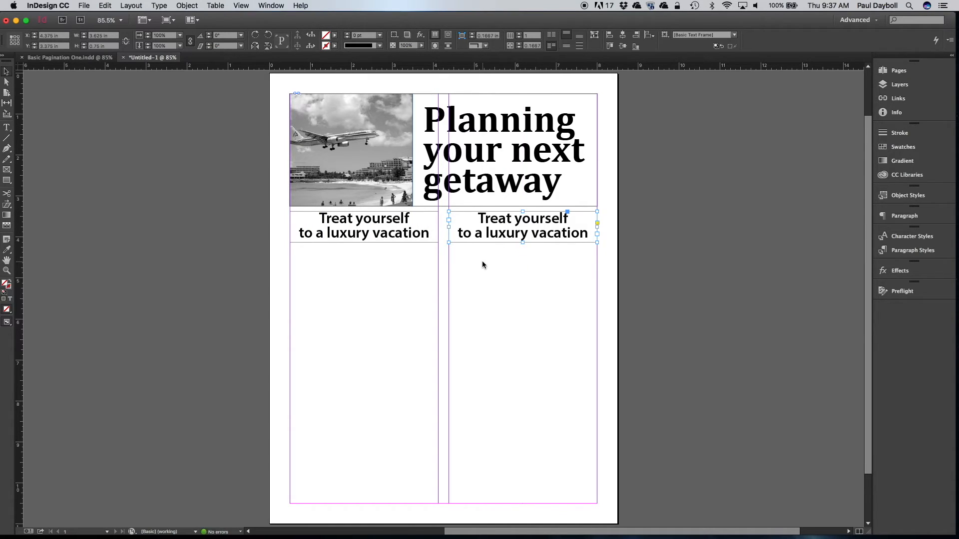
double_click(501, 230)
left_click_drag(478, 218, 613, 232)
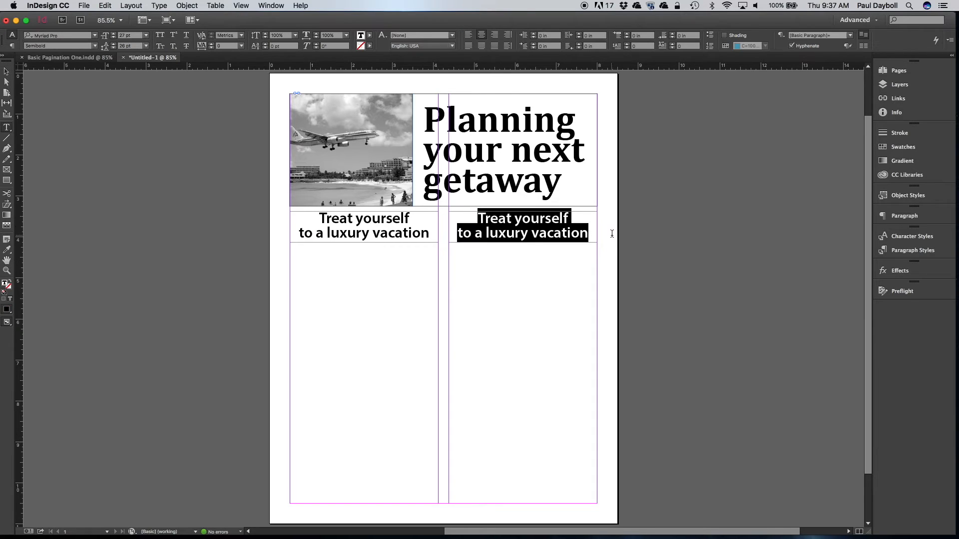
type("C")
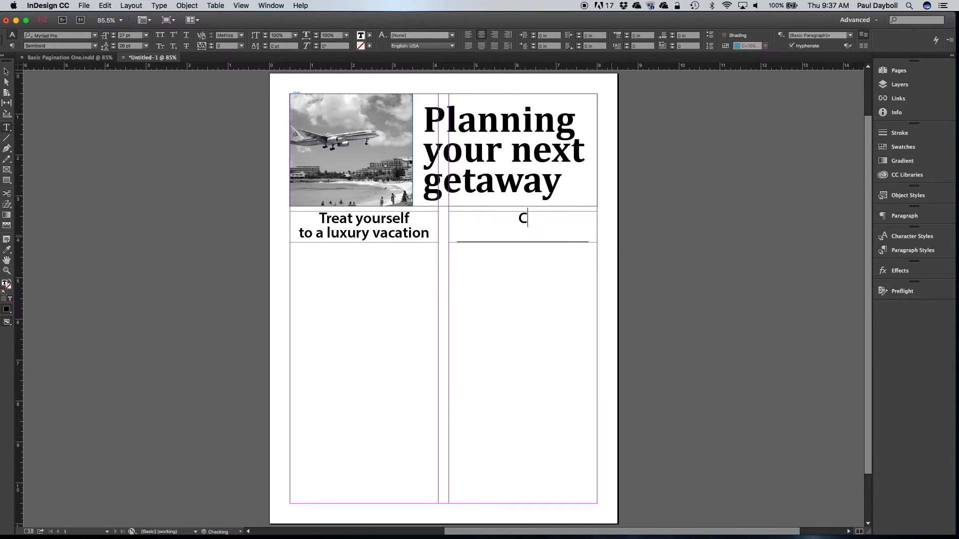
type("ruise like")
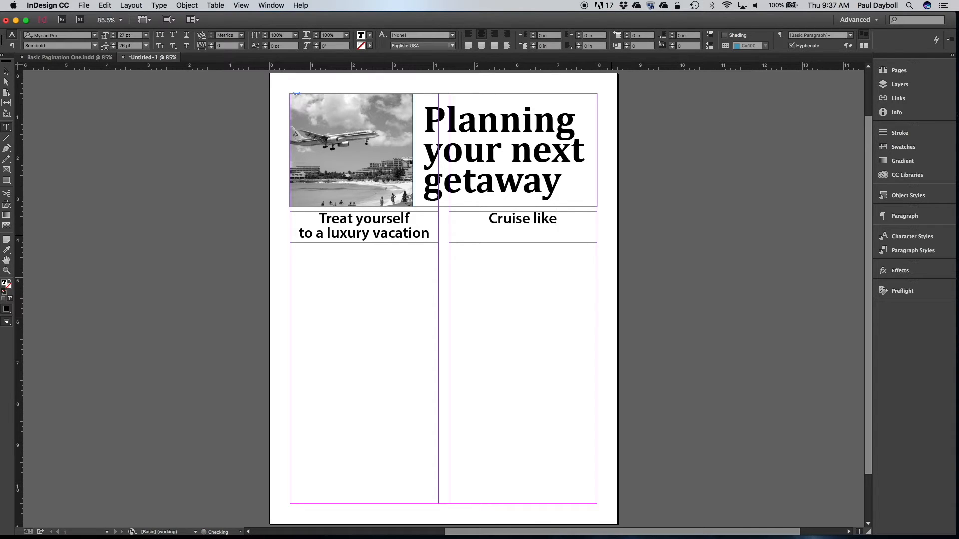
type(" a p")
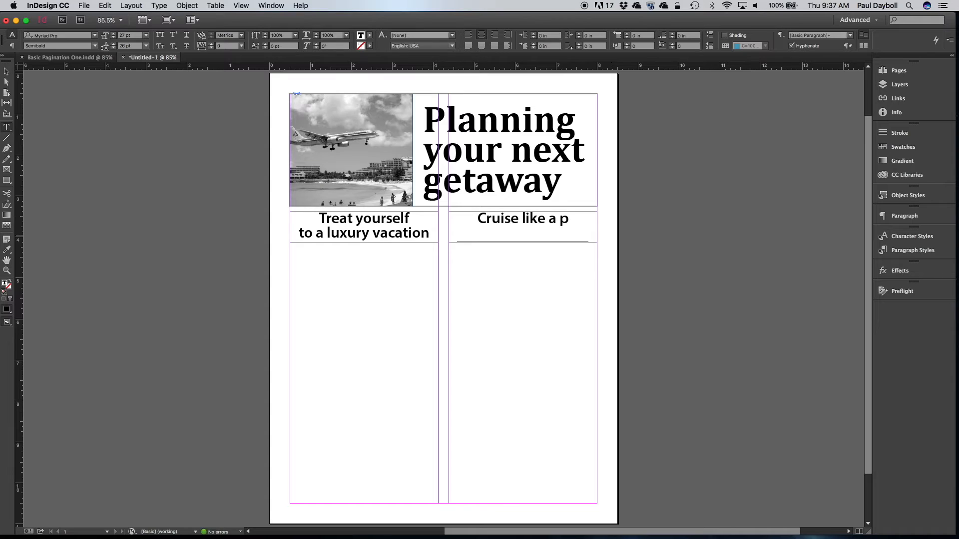
type("rincess")
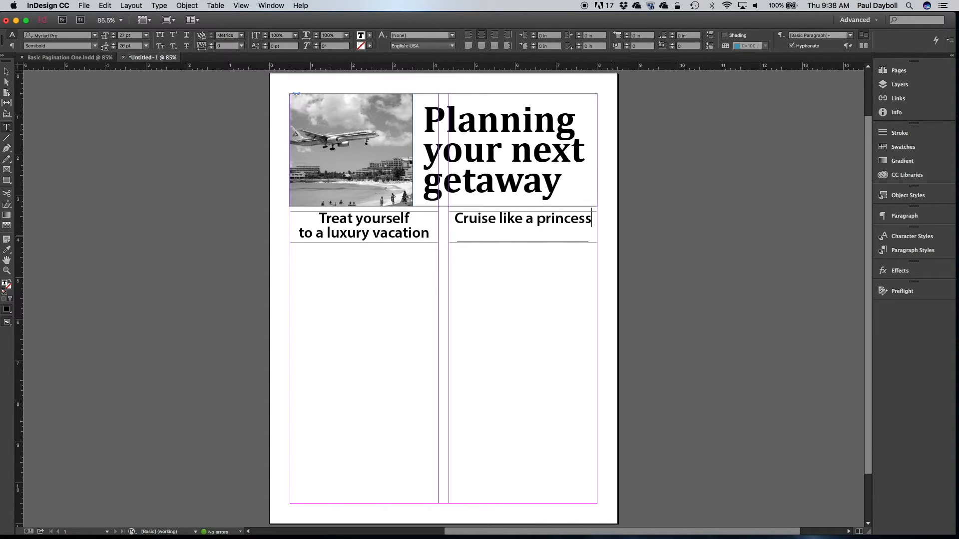
- Set the whole "Cruise like a princess" subheading in Bembo Std Semibold at 28 pt
key("super+a")
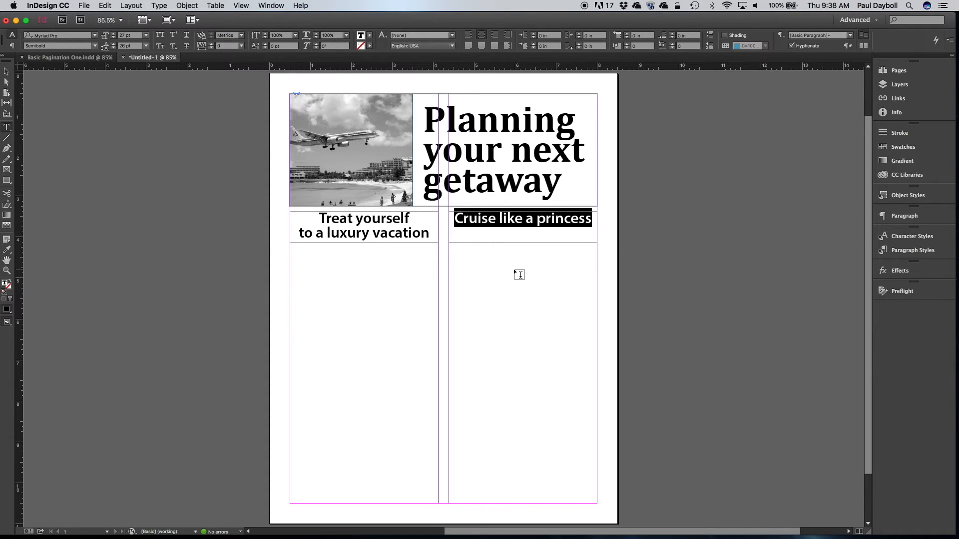
left_click_drag(68, 36, 1, 31)
mouse_move(1, 31)
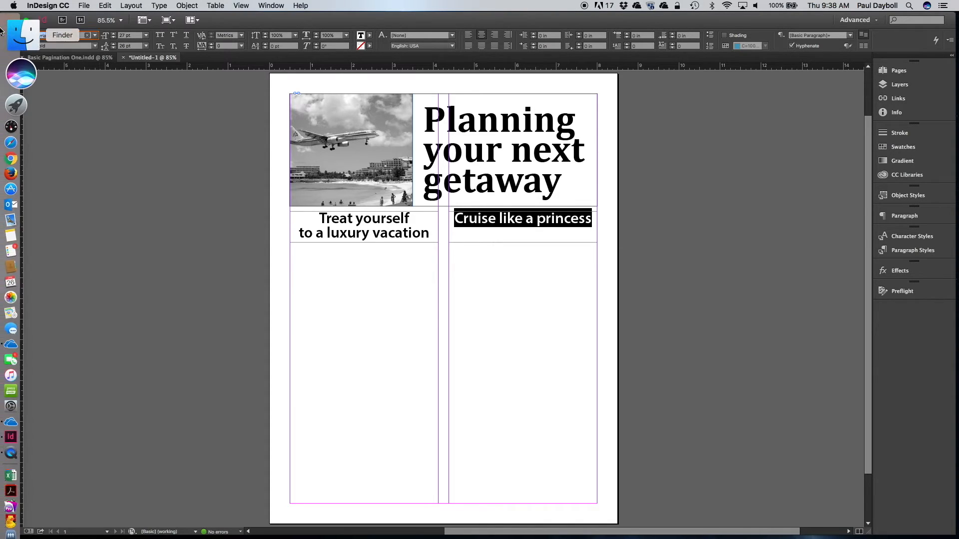
type("bem")
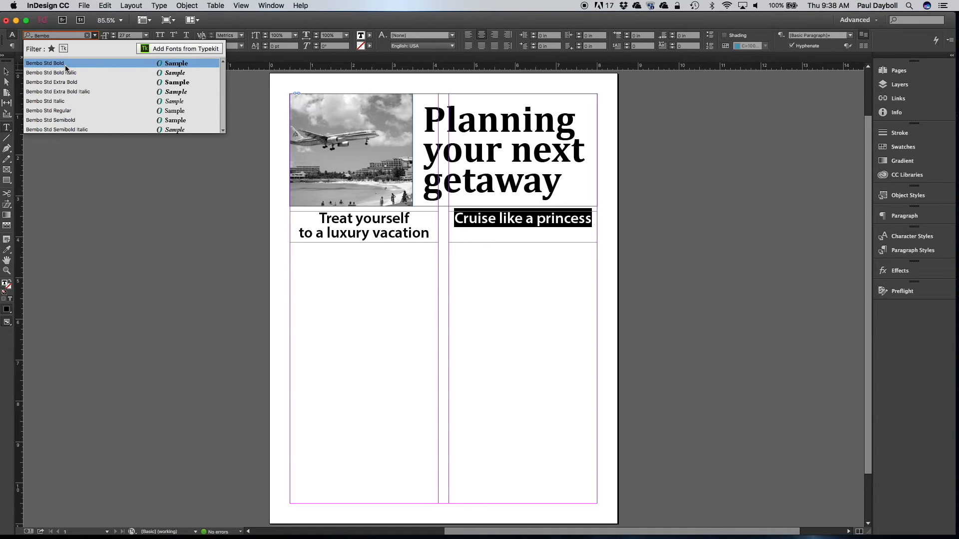
left_click(69, 120)
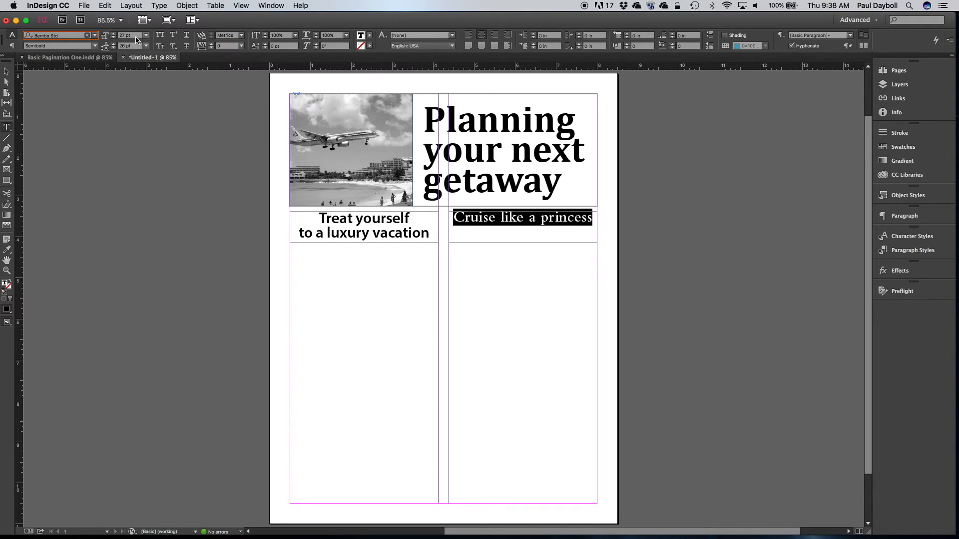
left_click_drag(136, 38, 115, 35)
type("28")
key("Tab")
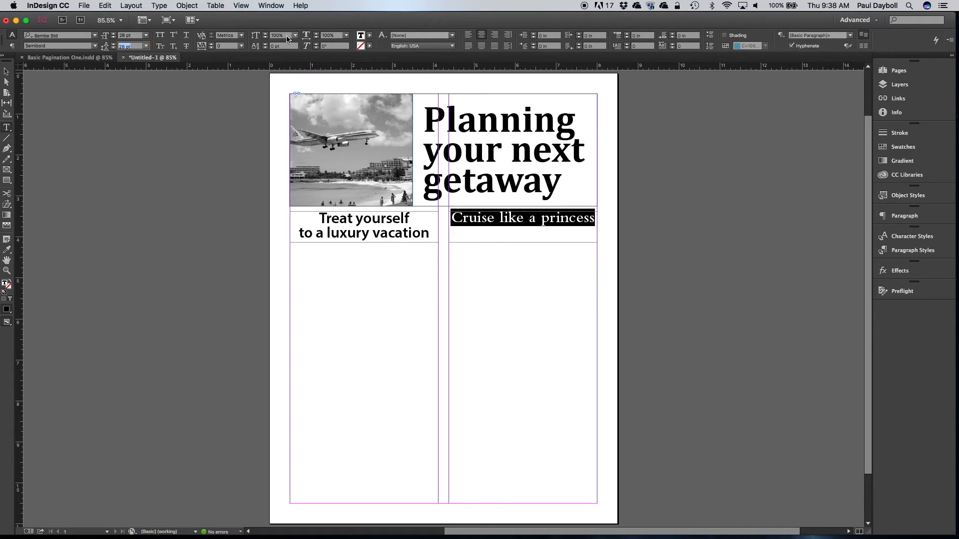
- Set the vertical scale of the "Cruise like a princess" text to 200%
left_click(271, 36)
type("20")
key("Tab")
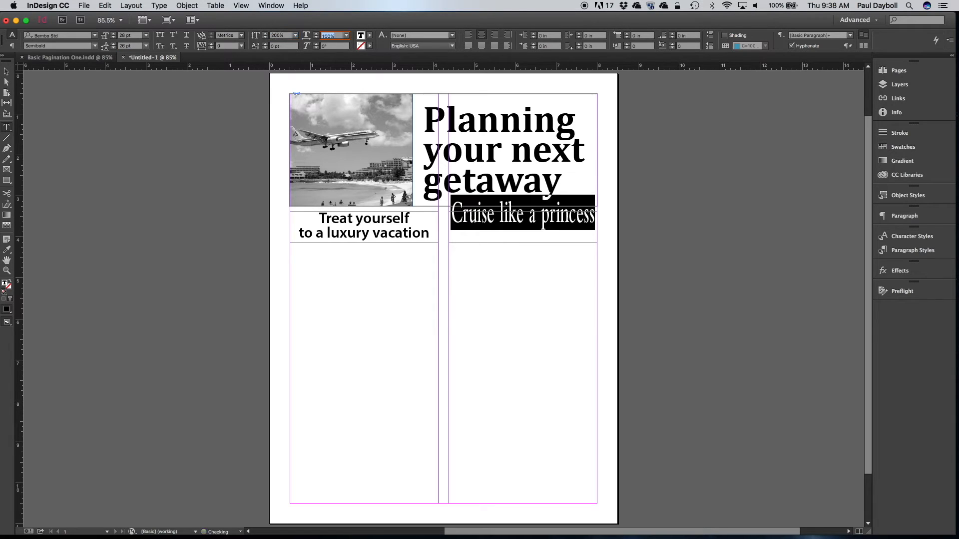
right_click(358, 145)
left_click(394, 173)
left_click_drag(286, 46, 249, 44)
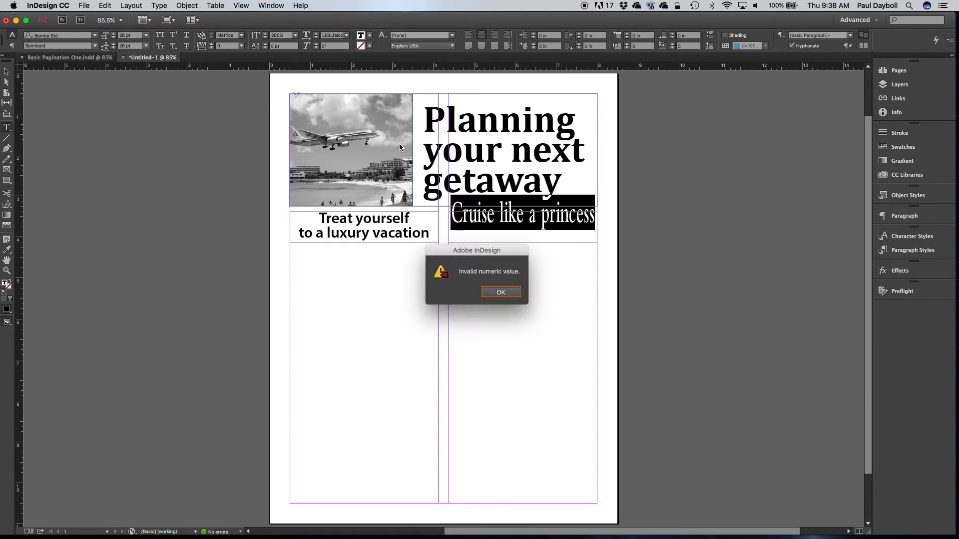
left_click(499, 293)
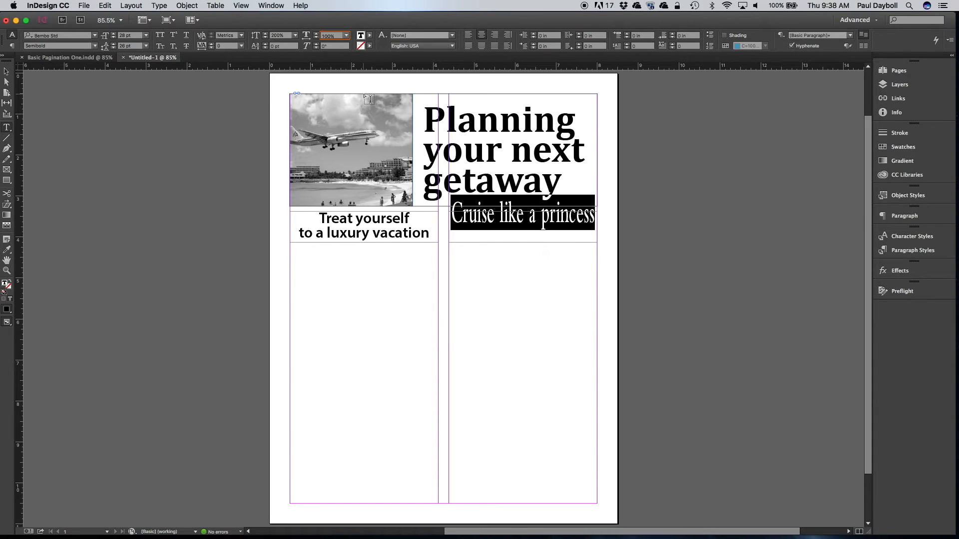
- Set the baseline shift of the "Cruise like a princess" text to -22 pt and deselect it
left_click(291, 46)
key("BackSpace")
type("-22")
key("Tab")
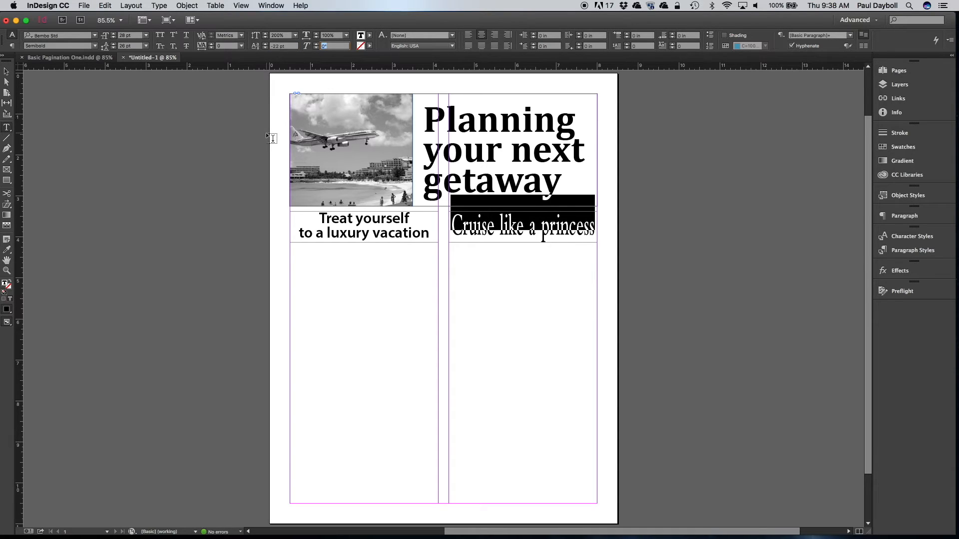
left_click(6, 71)
left_click(240, 196)
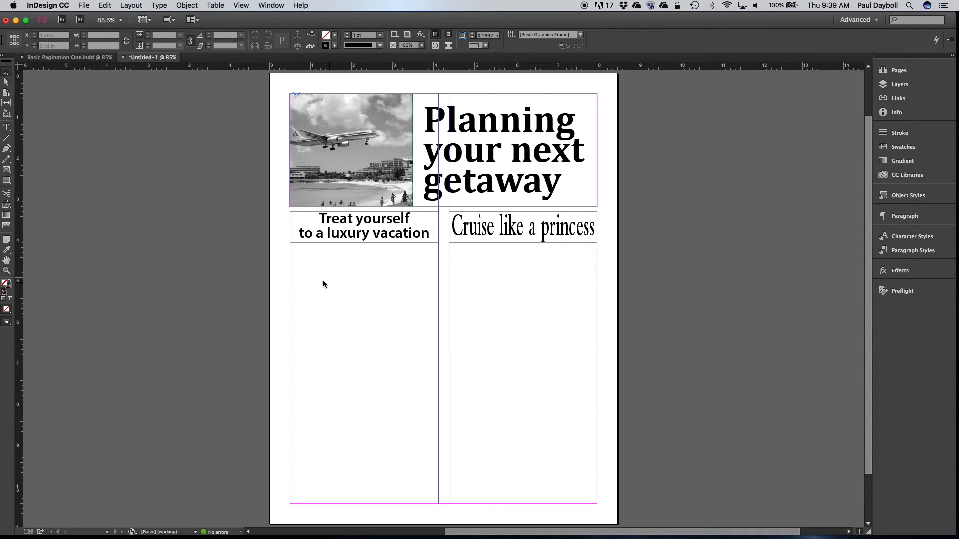
- Draw a text frame below the first subheading and stretch it to fill the column down to the margin, 3.625 in by 6.375 in
left_click(7, 128)
left_click_drag(313, 259, 395, 423)
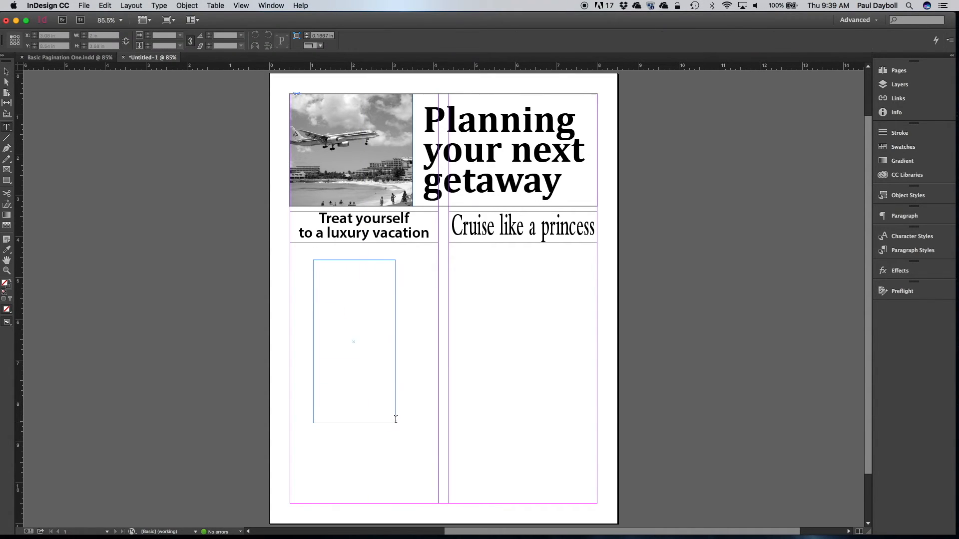
left_click(6, 72)
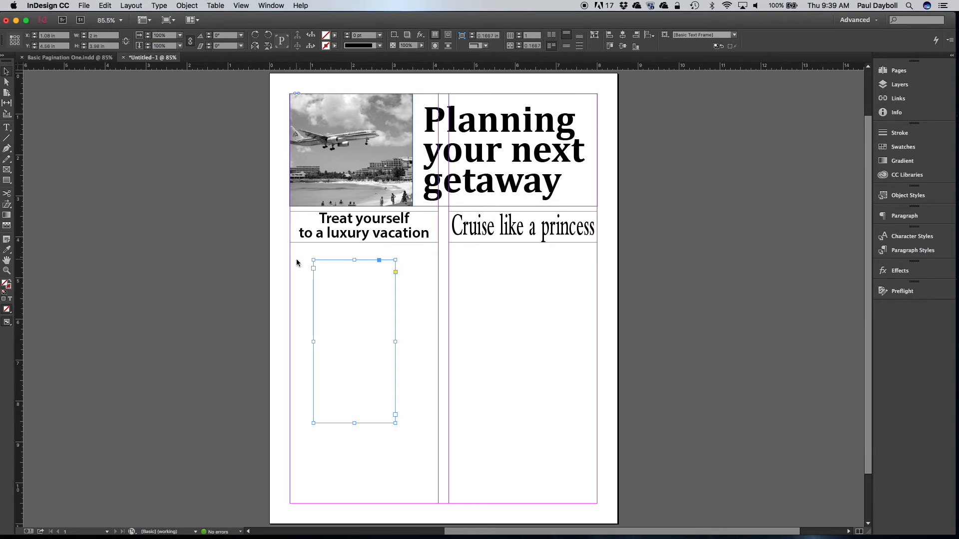
left_click_drag(356, 260, 356, 242)
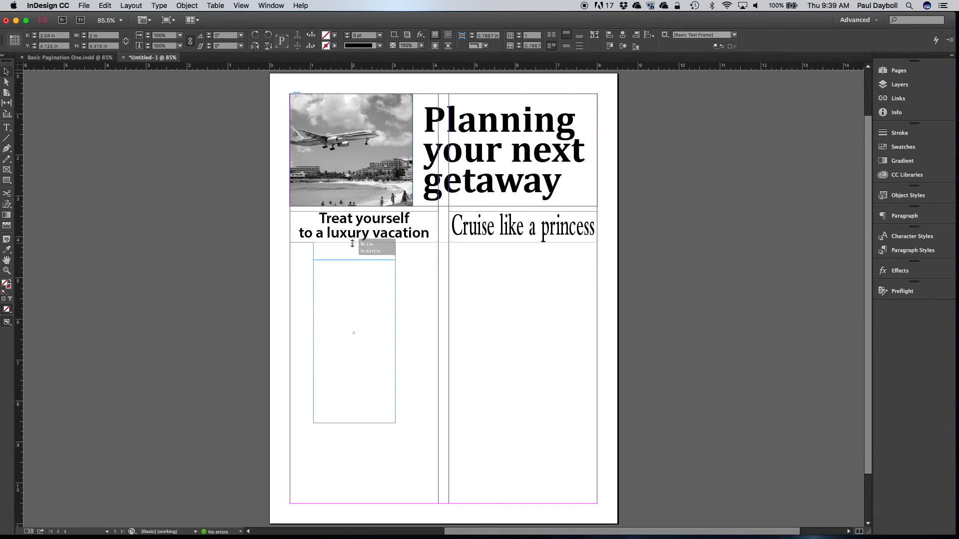
left_click_drag(397, 333, 438, 335)
left_click_drag(314, 338, 290, 333)
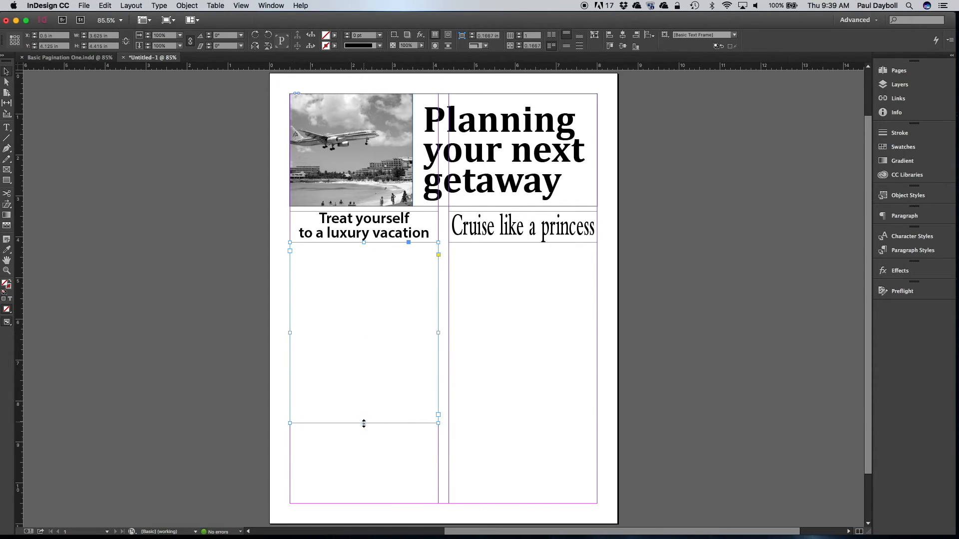
left_click_drag(364, 423, 377, 504)
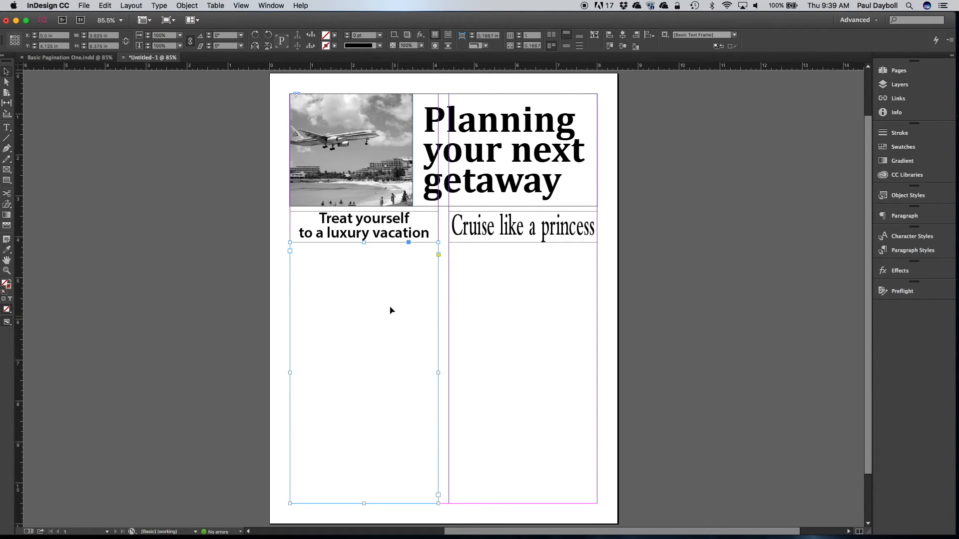
- Place Text 1.txt from the Basic pagination files folder into the first-column body frame
left_click(82, 6)
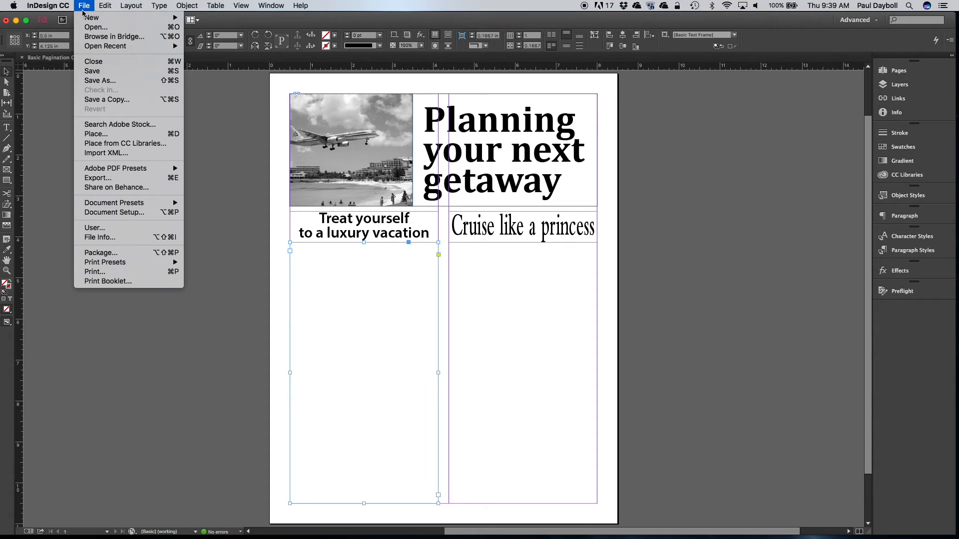
left_click(107, 134)
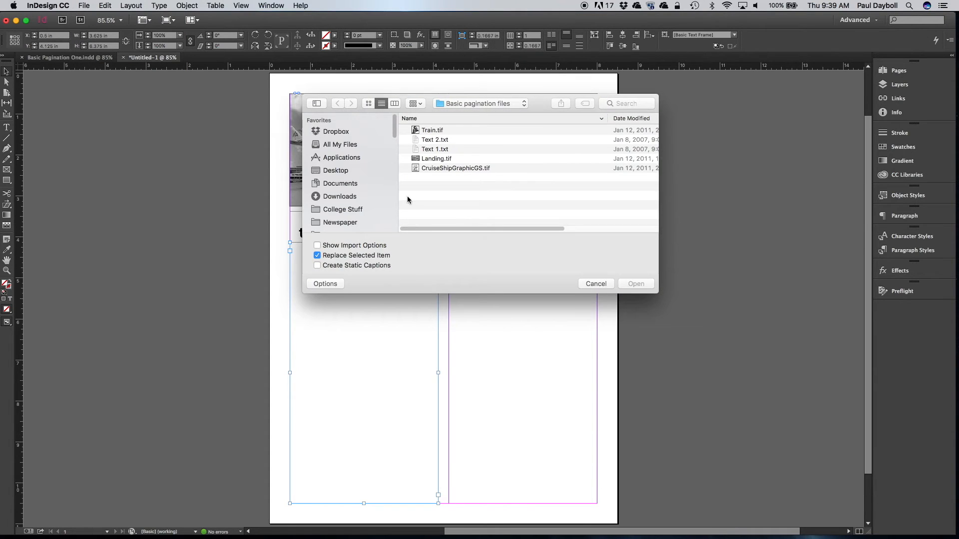
double_click(434, 149)
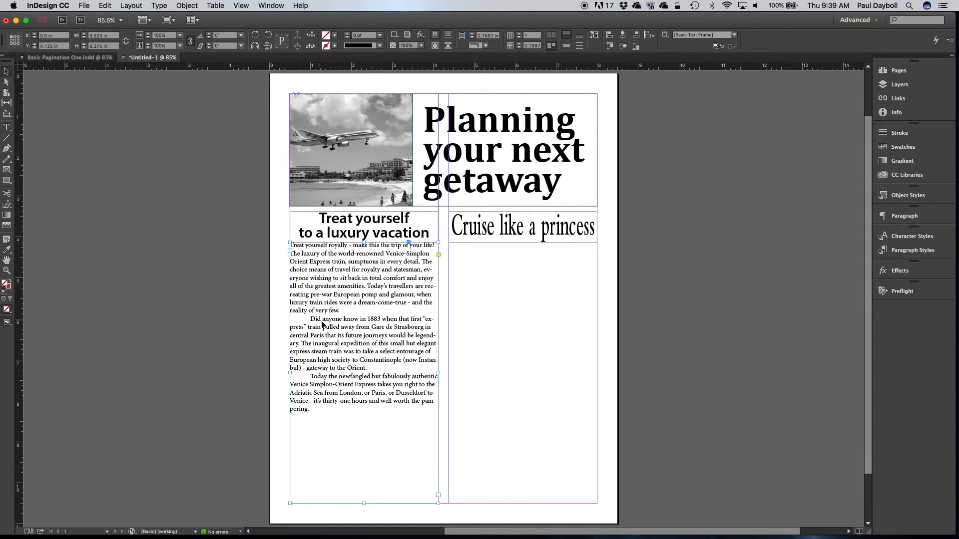
- Show hidden characters and delete the tab at the start of the second and third paragraphs of the body text
left_click_drag(271, 223, 453, 515)
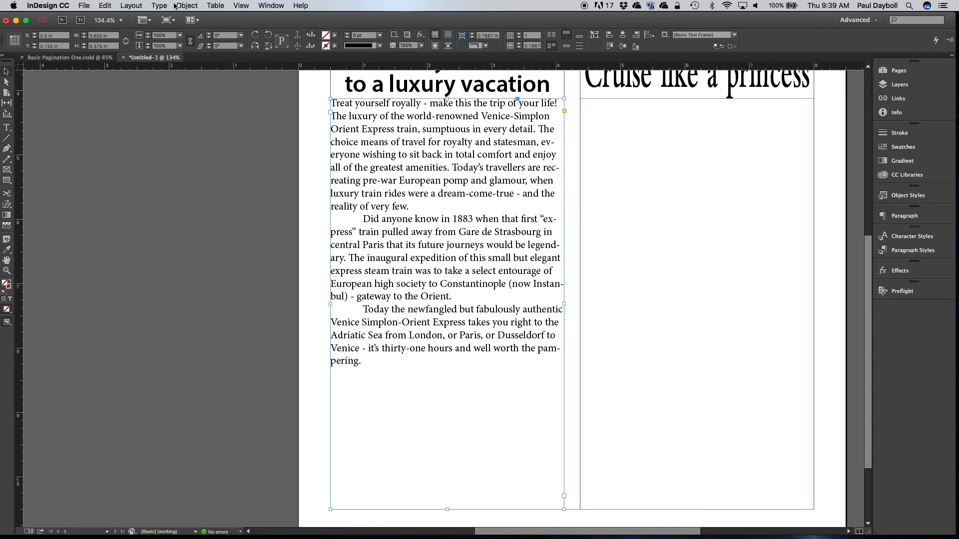
left_click(158, 5)
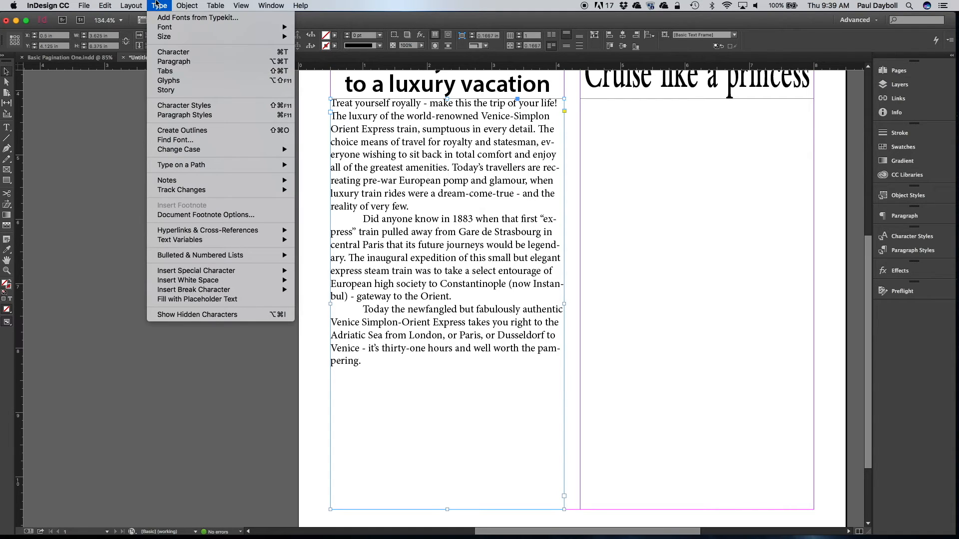
left_click(220, 314)
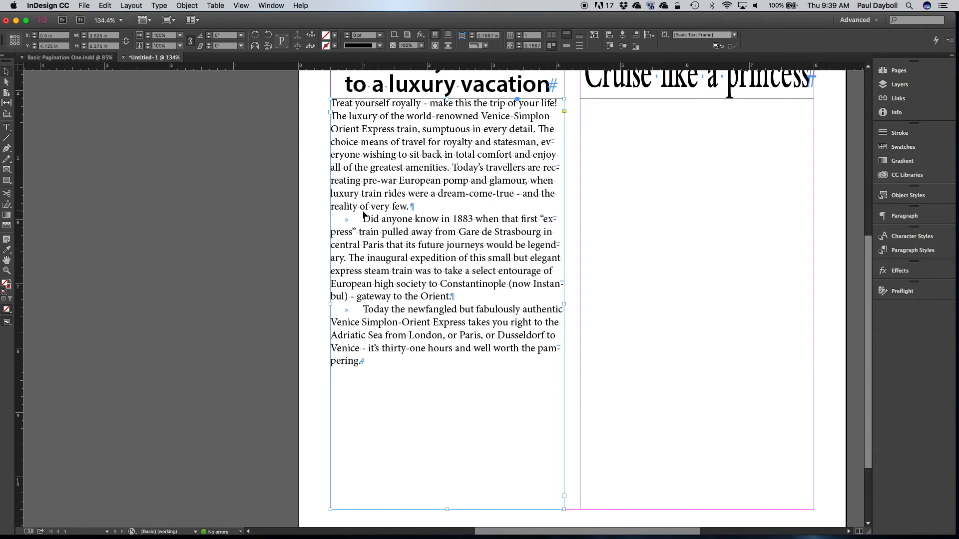
double_click(346, 225)
left_click_drag(362, 219, 335, 218)
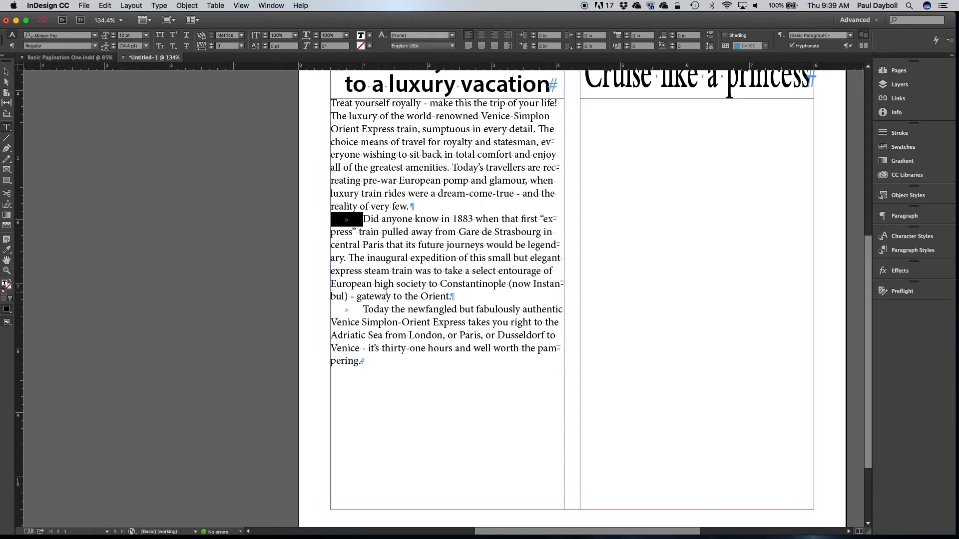
key("BackSpace")
left_click(362, 310)
key("BackSpace")
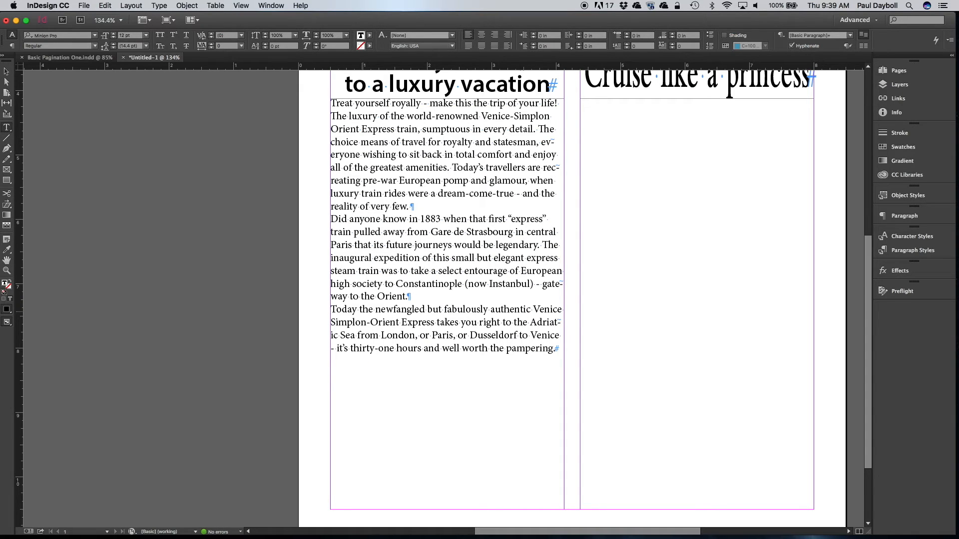
- Lower the top edge of the first-column body frame slightly, to Y 4.19 in with a height of 6.31 in
left_click(6, 71)
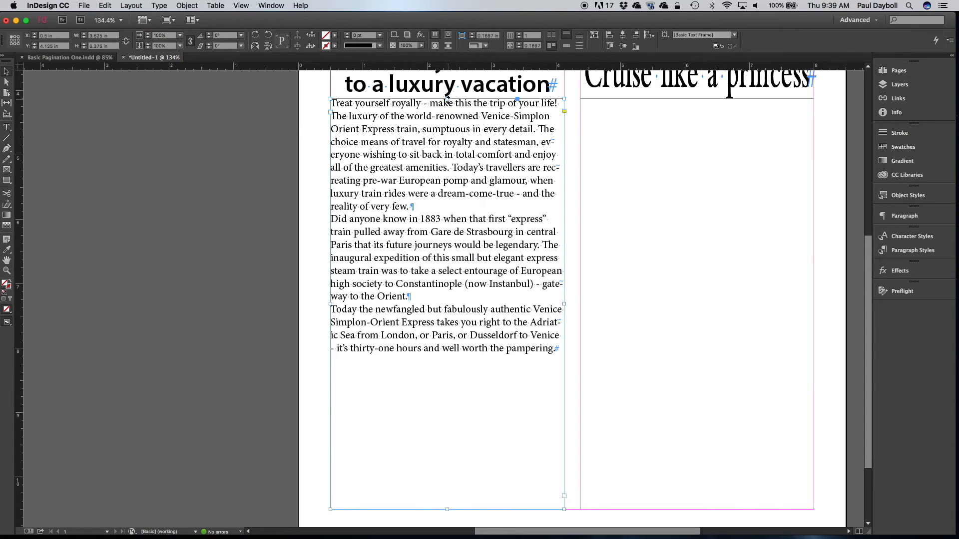
left_click_drag(448, 100, 449, 103)
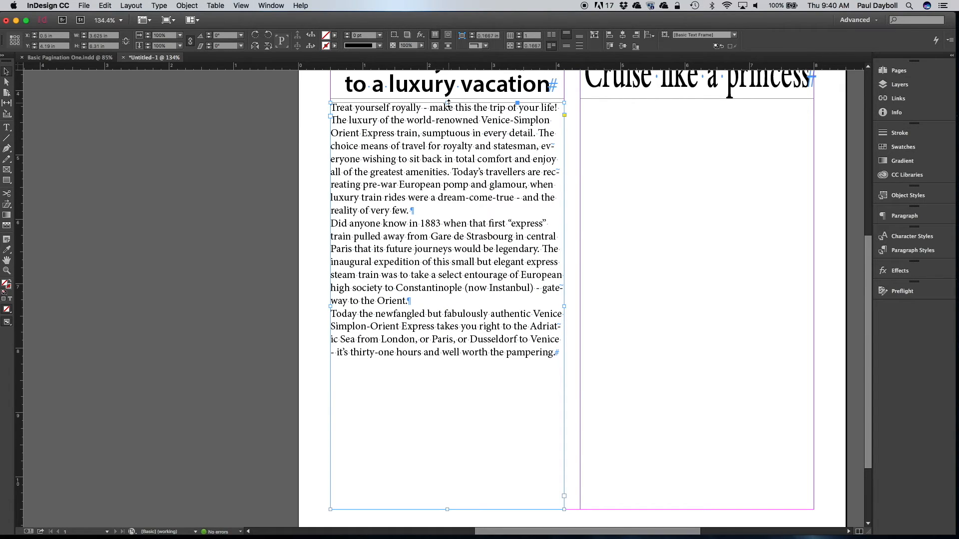
left_click(311, 132)
- Set all of the first-column body text in Myriad Pro Regular
double_click(344, 130)
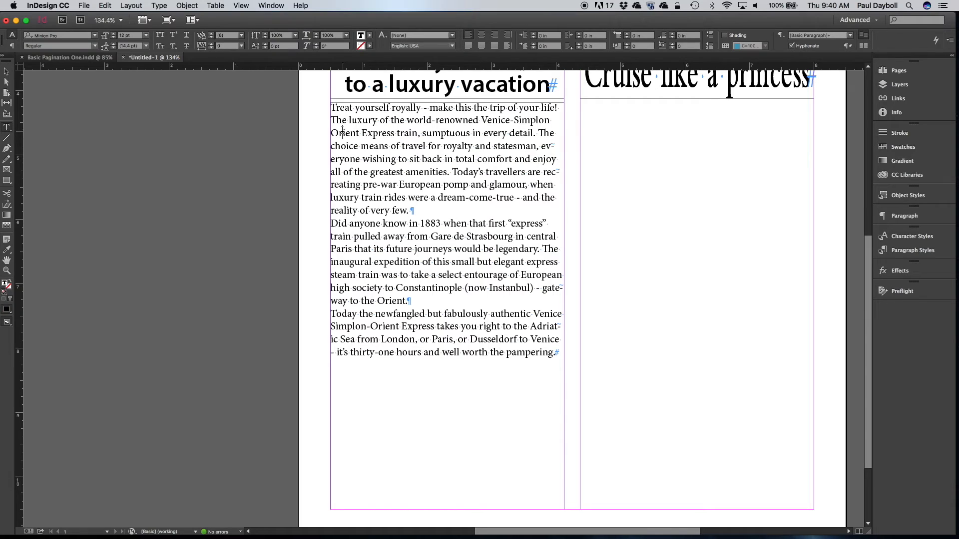
key("super+a")
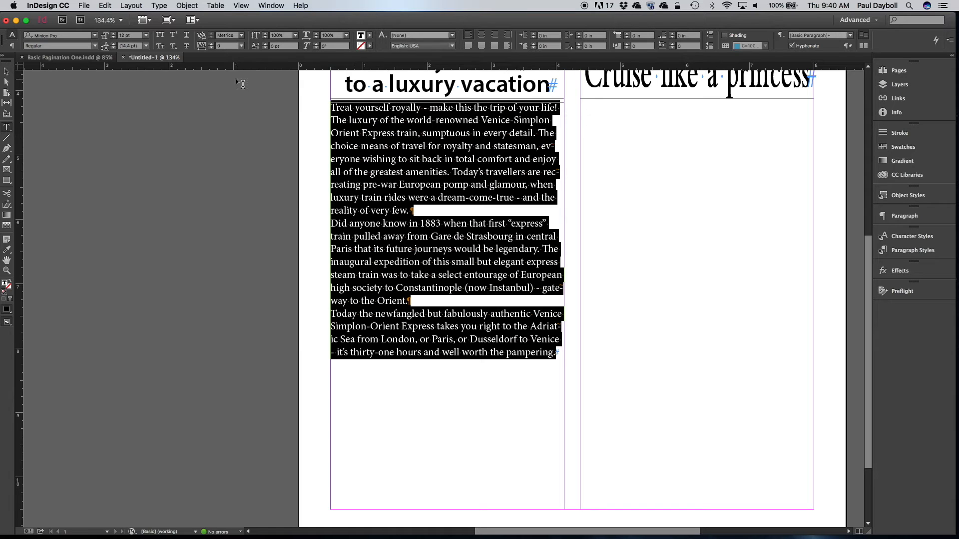
key("super+6")
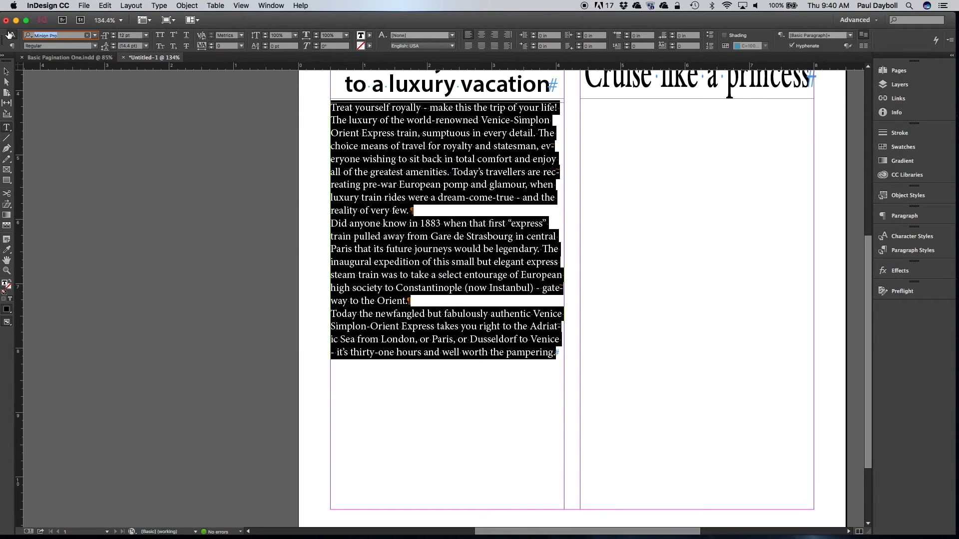
type("My")
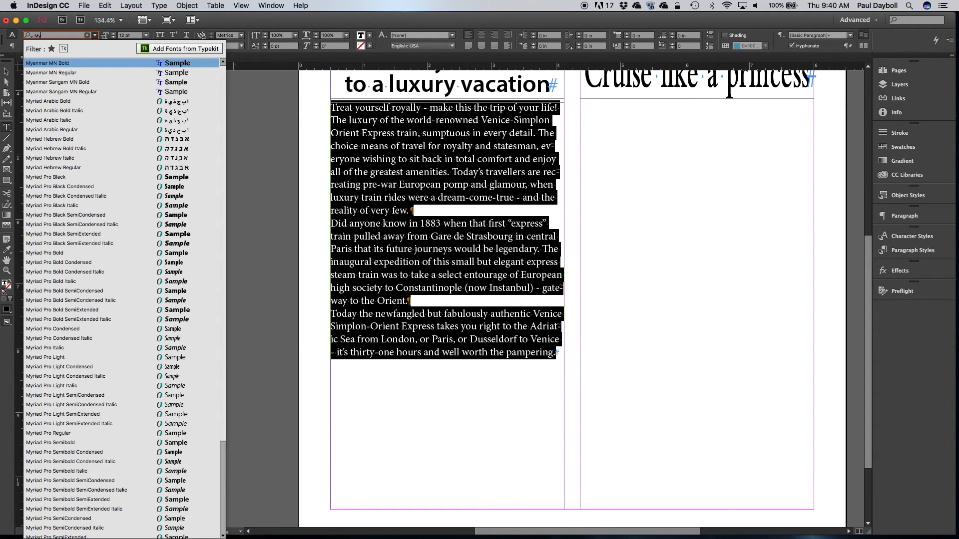
type("r")
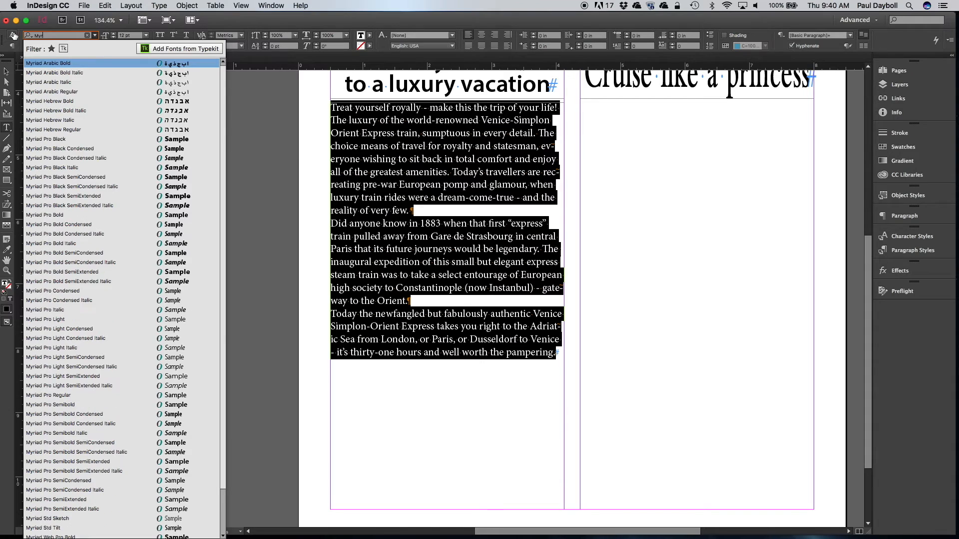
left_click(82, 395)
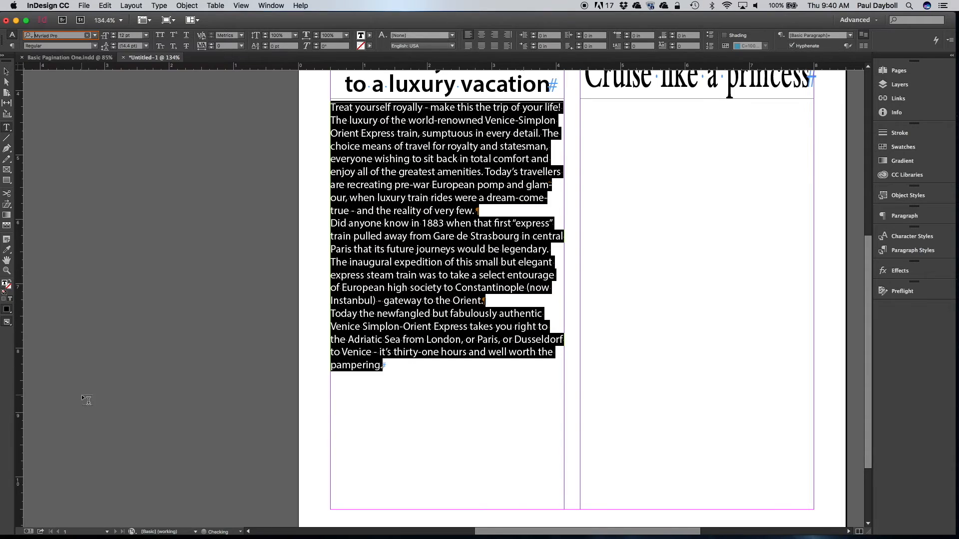
- Set the selected body text to 14 pt with 16 pt leading
left_click(133, 36)
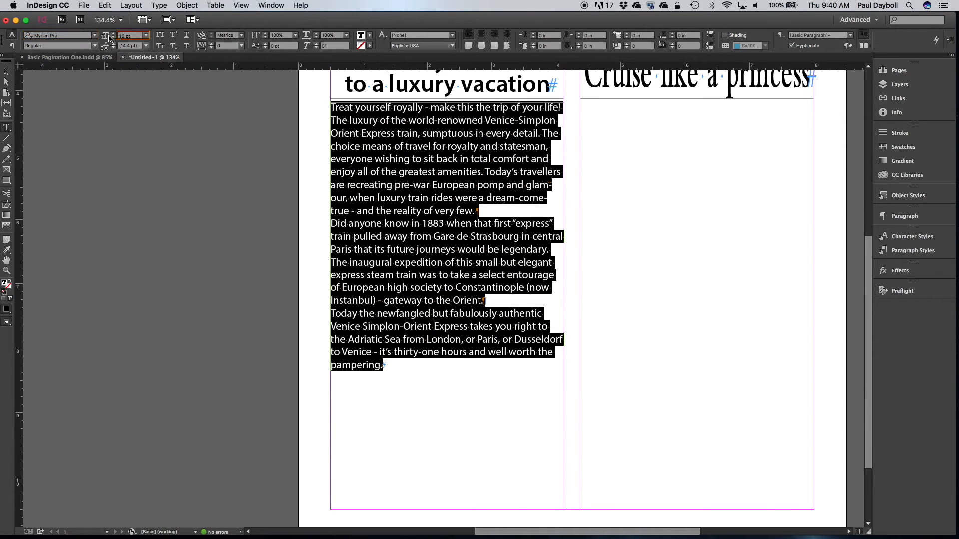
type("14")
key("Tab")
type("1")
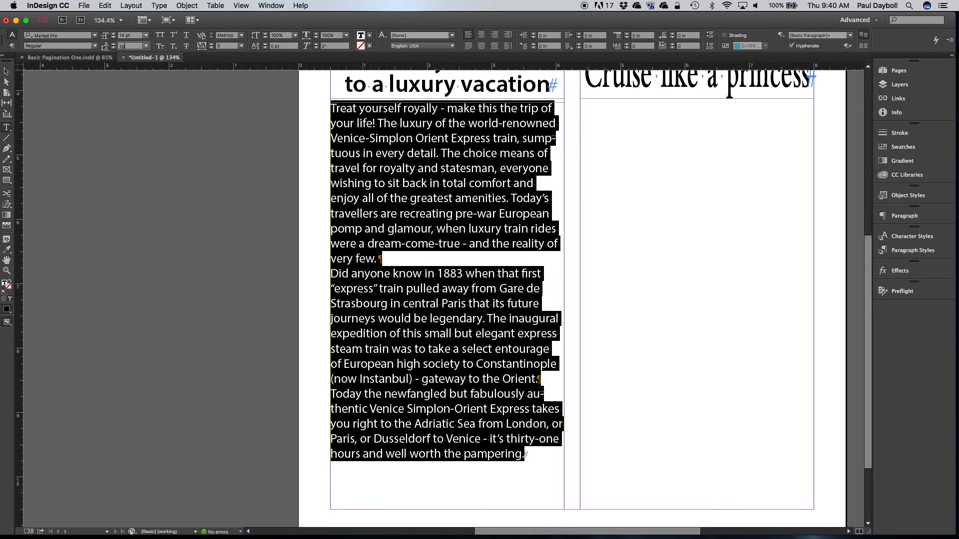
type("6")
key("Return")
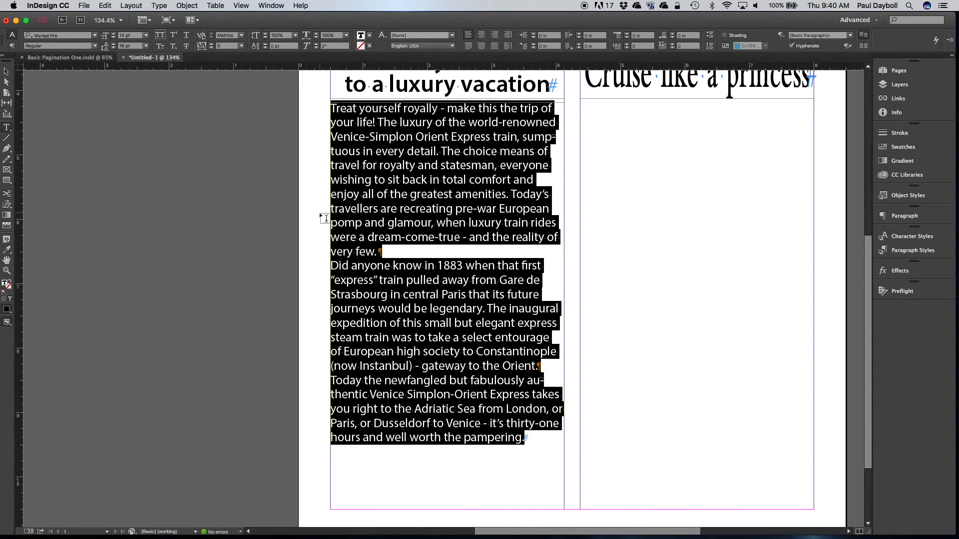
- Give the body paragraphs a first-line left indent of 0.25 in and deselect the frame
left_click(538, 47)
type(".25")
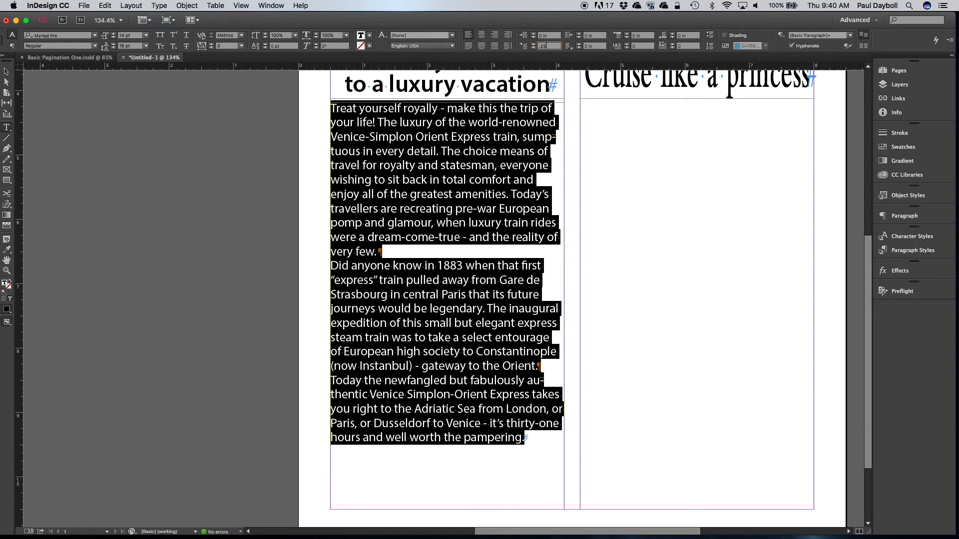
key("Tab")
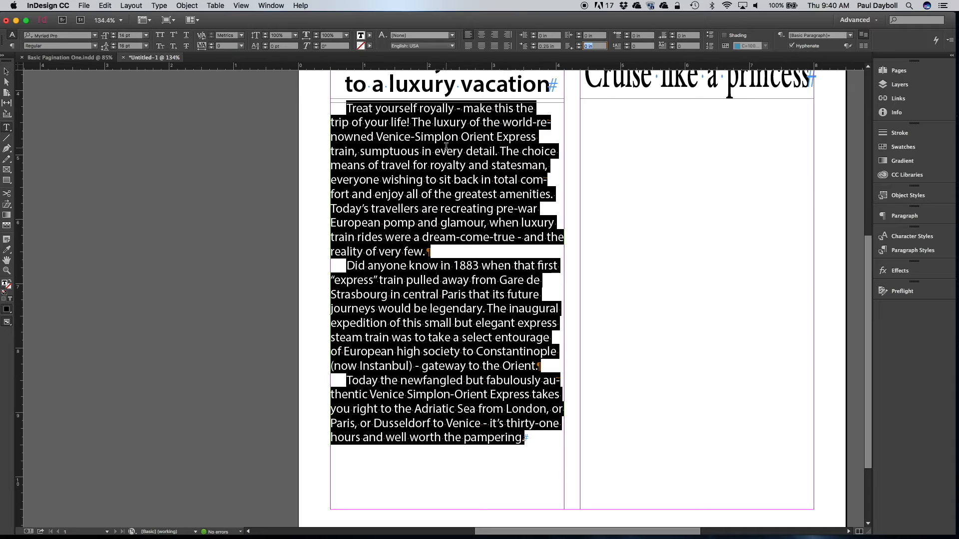
left_click(6, 72)
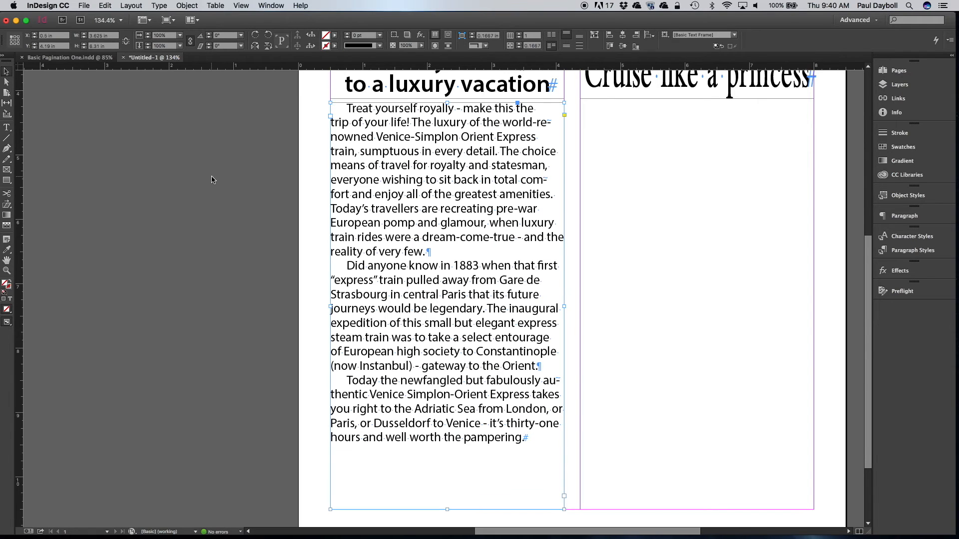
left_click(212, 178)
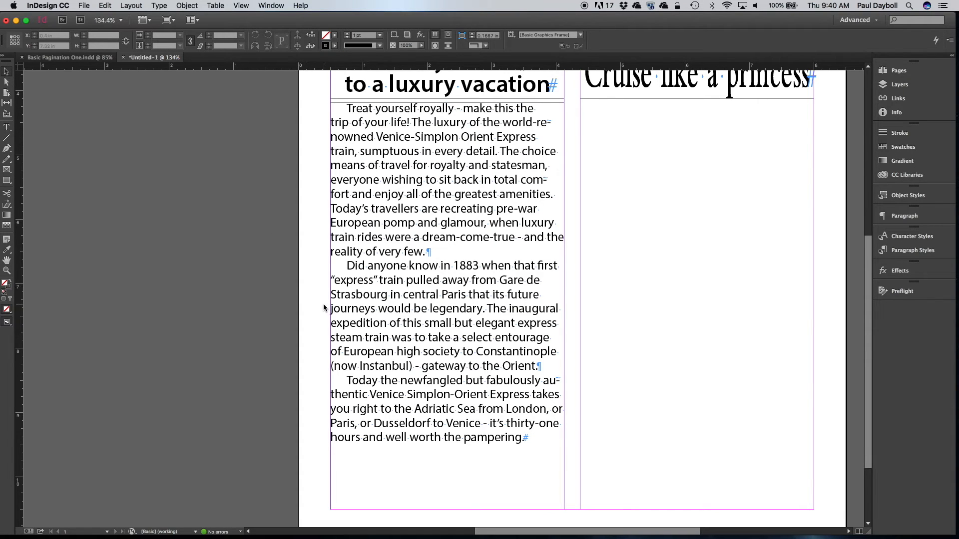
- Draw a rectangular graphic frame over the second paragraph's left edge and size it to 1.7 in wide by 2 in high
left_click(7, 170)
mouse_move(306, 239)
left_mouse_down()
mouse_move(345, 250)
mouse_move(415, 347)
mouse_move(388, 340)
left_mouse_up()
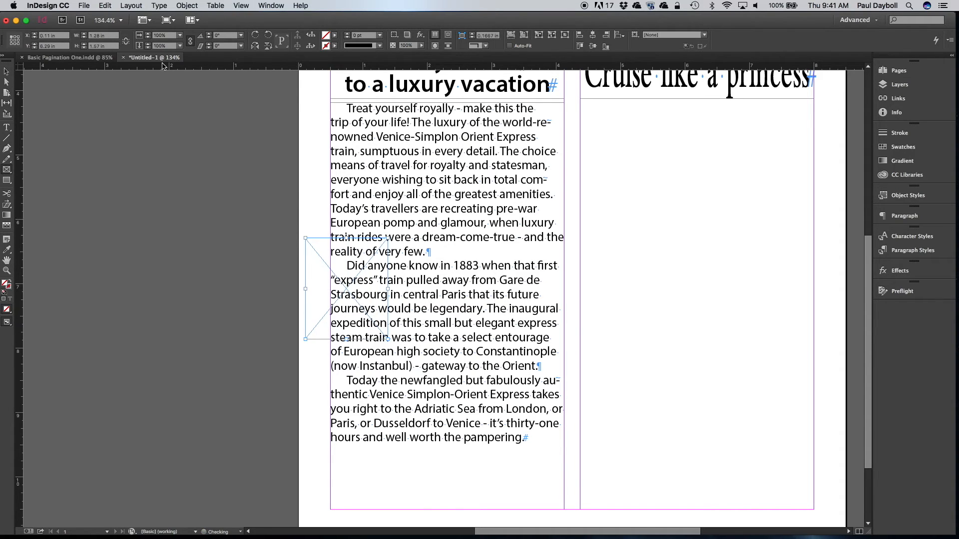
left_click(115, 36)
type("1.7")
key("Tab")
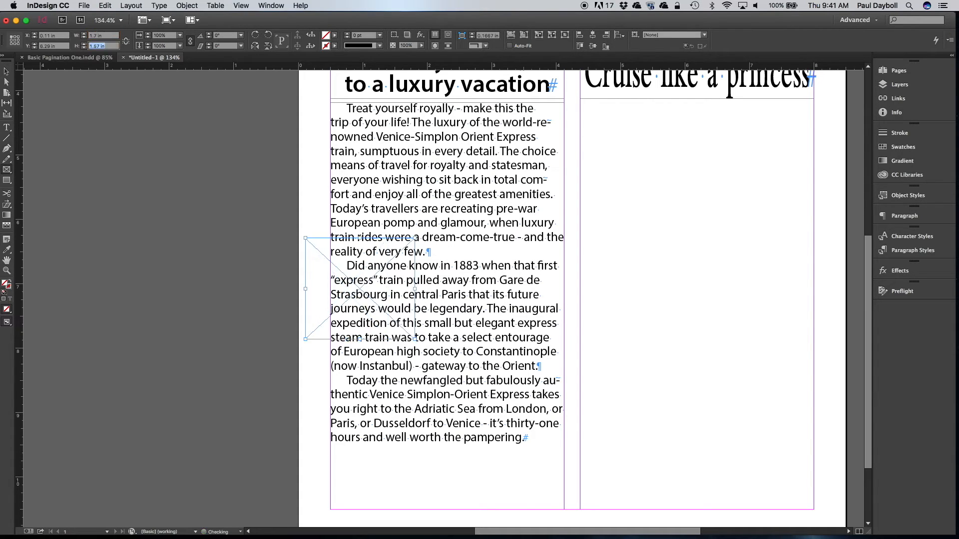
type("2")
key("Tab")
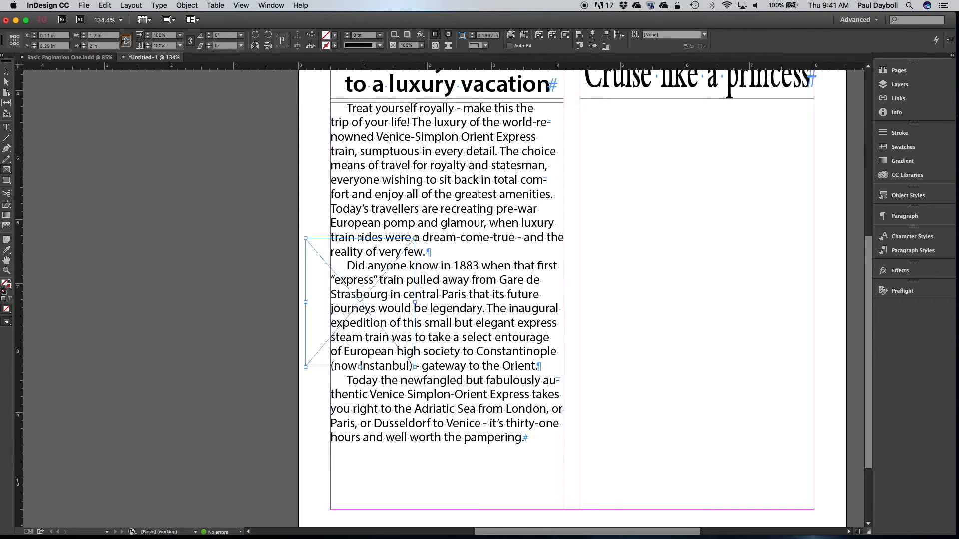
- Place Train.tif from the Basic pagination files folder into the new graphic frame
left_click(6, 71)
left_click(86, 5)
mouse_move(107, 4)
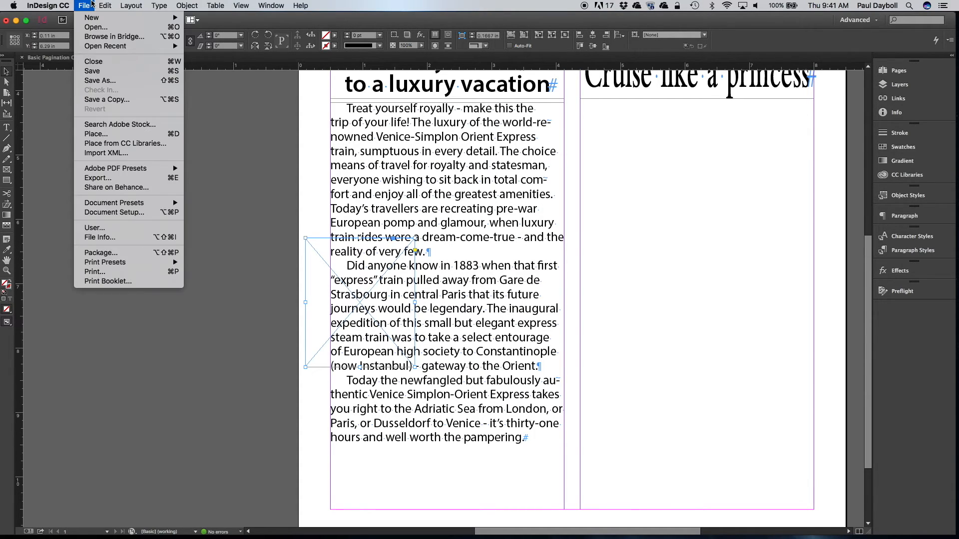
left_click(102, 134)
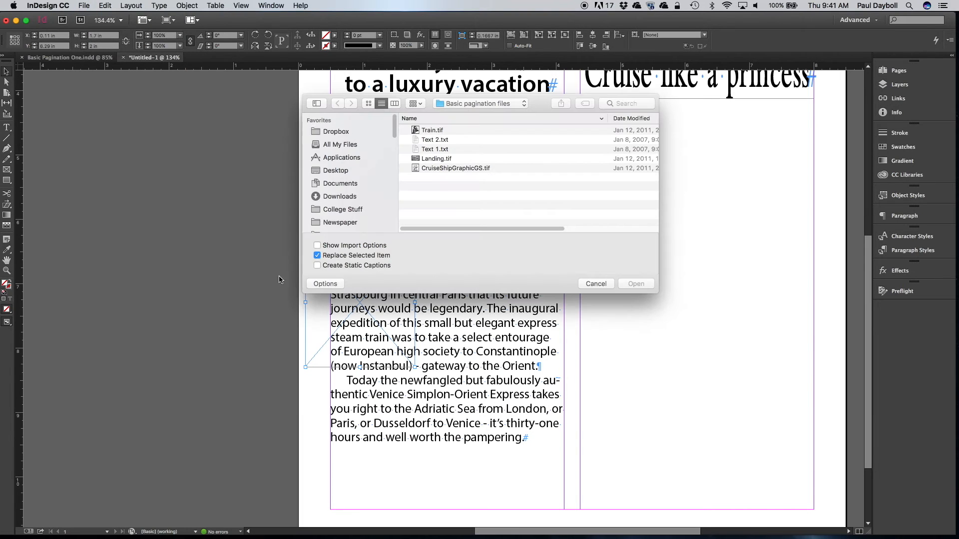
double_click(428, 133)
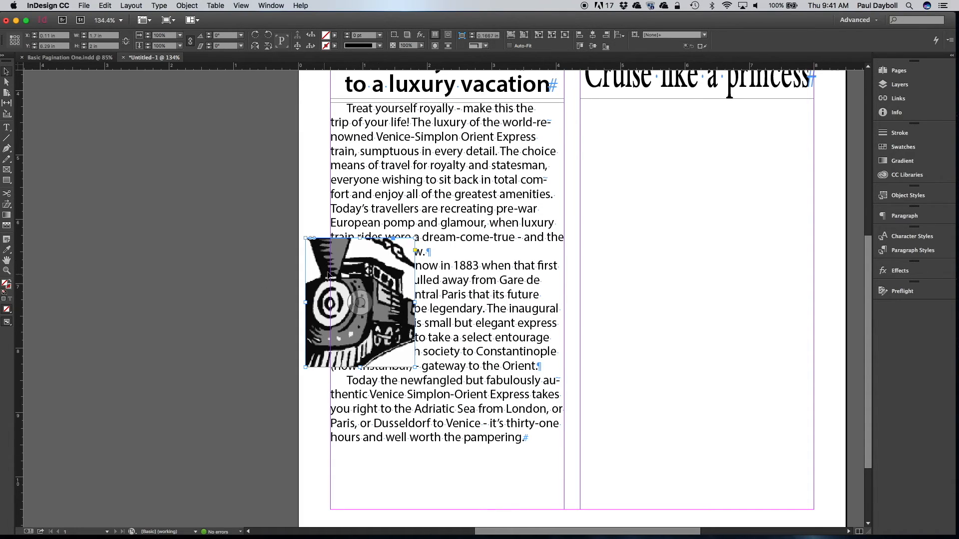
- Scale the train image to 56% in both directions and reposition it so the whole engine sits inside its frame
left_click(358, 302)
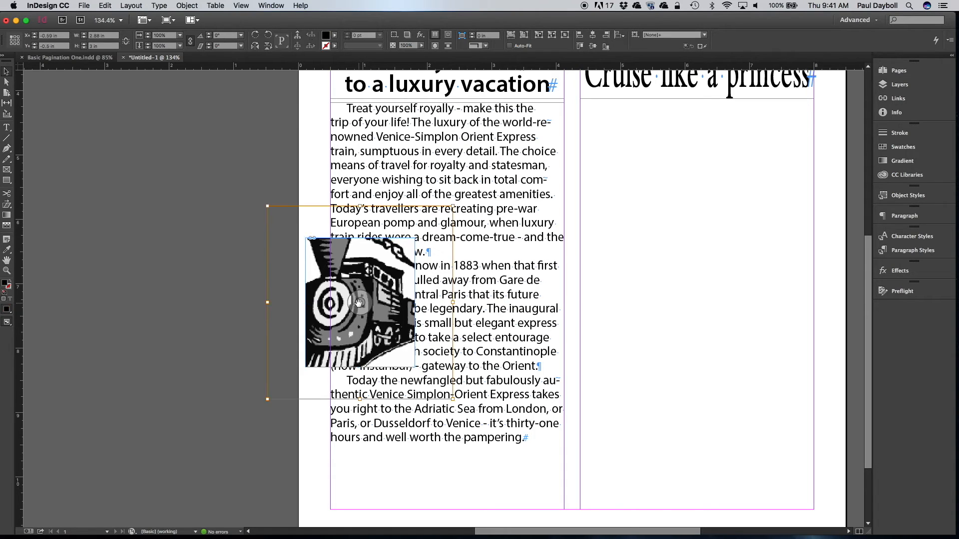
left_click_drag(358, 303, 359, 306)
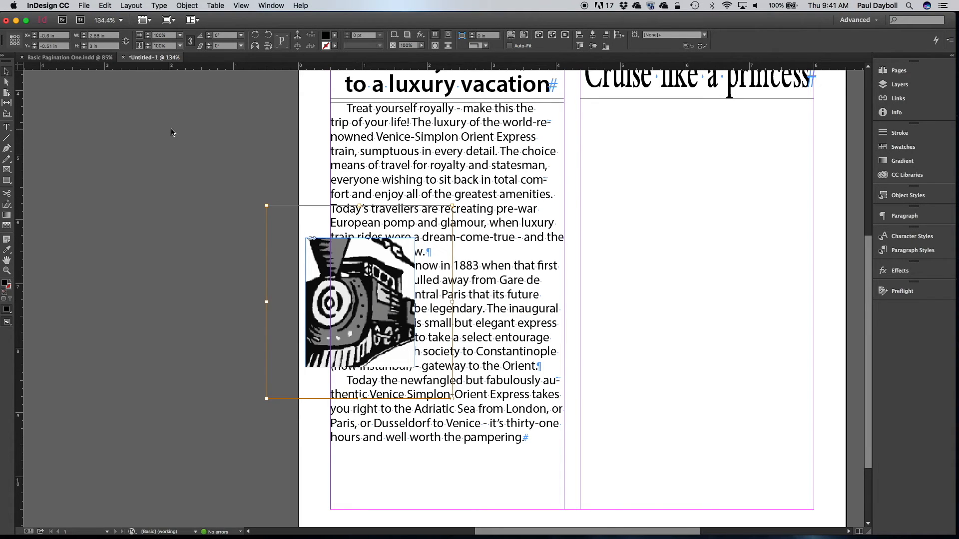
left_click(152, 36)
type("2")
key("Tab")
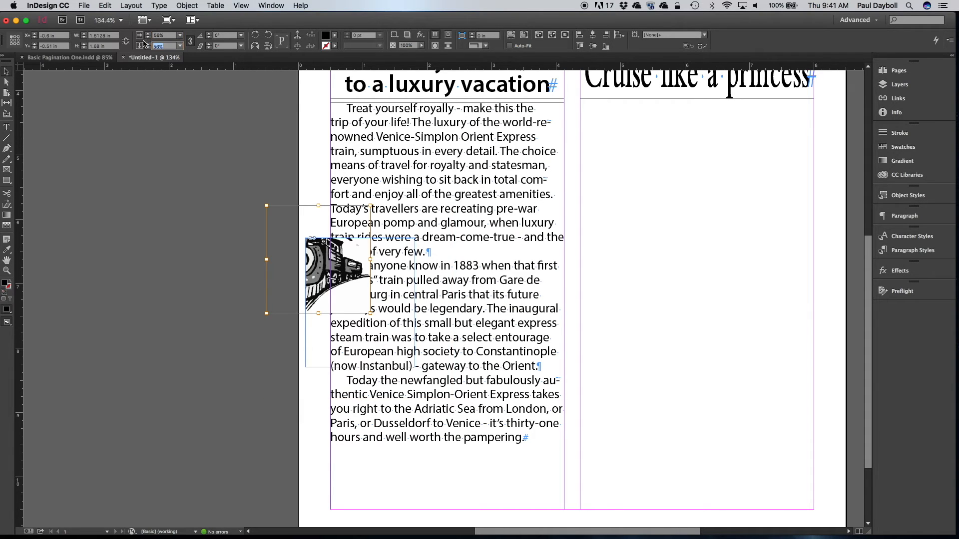
left_click(191, 44)
left_click_drag(329, 256, 332, 263)
left_click_drag(348, 283, 372, 300)
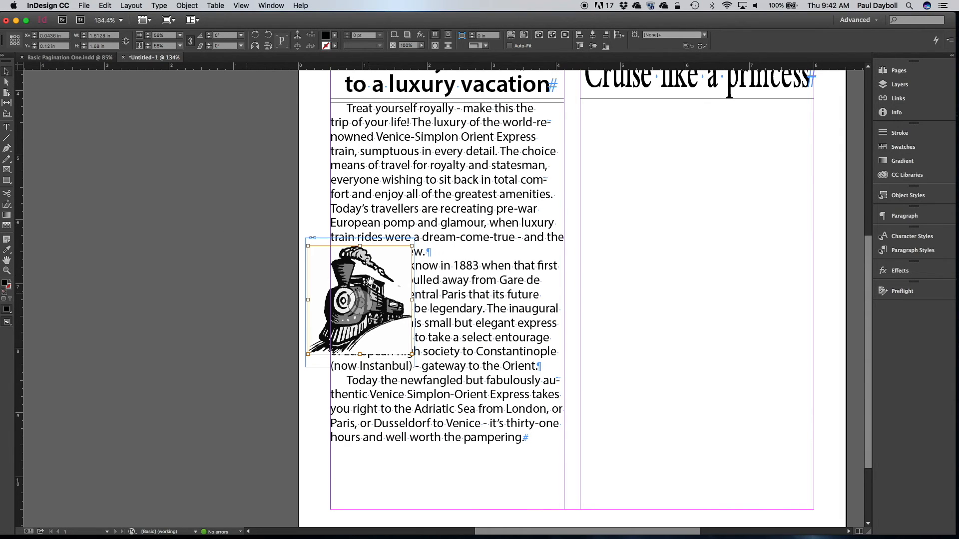
- Move the train frame over the start of the second paragraph and nudge it slightly outside the column's left margin
left_click(376, 245)
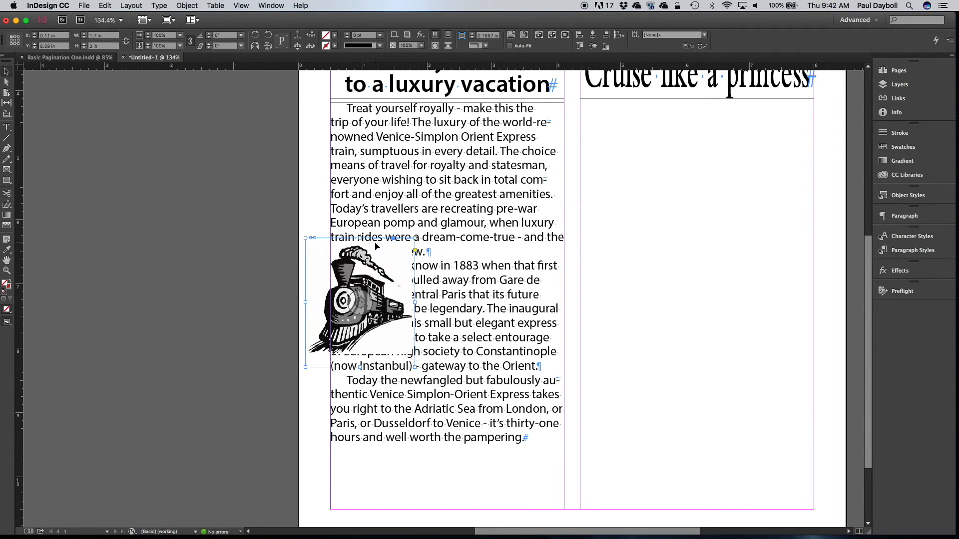
left_click_drag(376, 246, 402, 262)
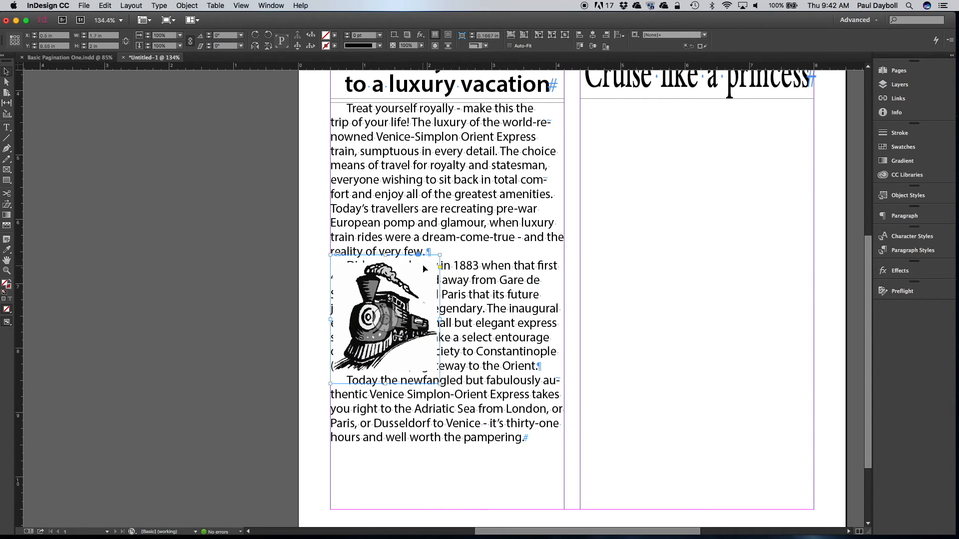
key("Left")
key("Left")
key("Left")
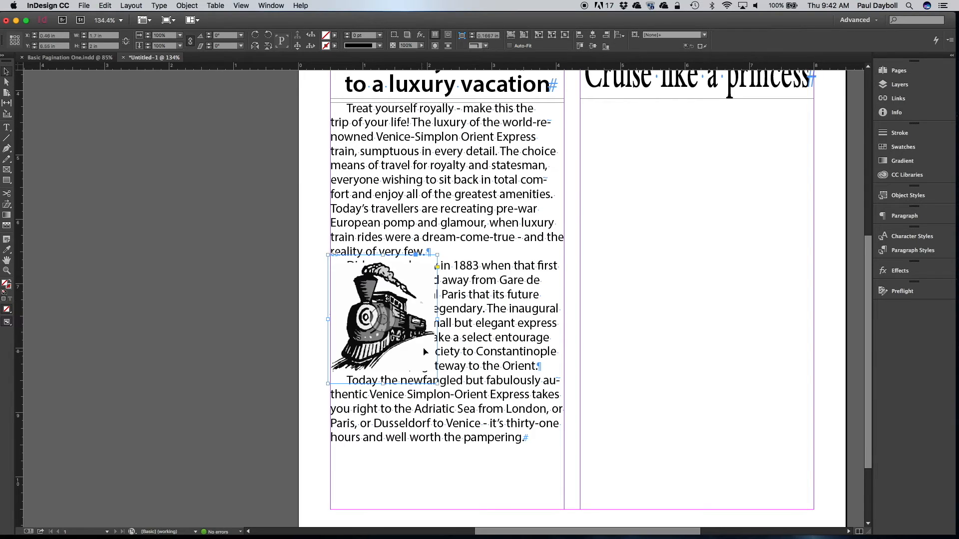
- Apply a Detect Edges clipping path to the train image, with Preview on and threshold 25 and tolerance 2
left_click(189, 4)
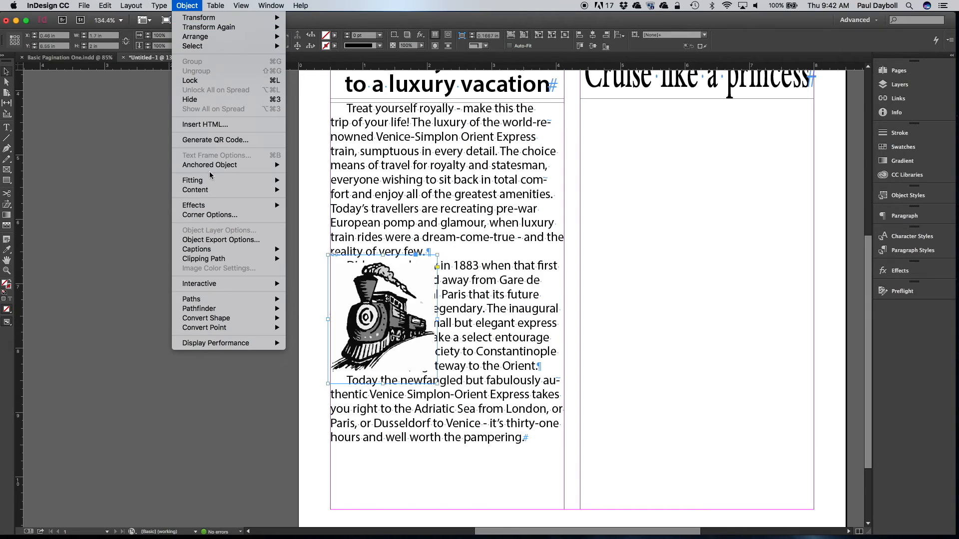
mouse_move(221, 262)
left_click(309, 259)
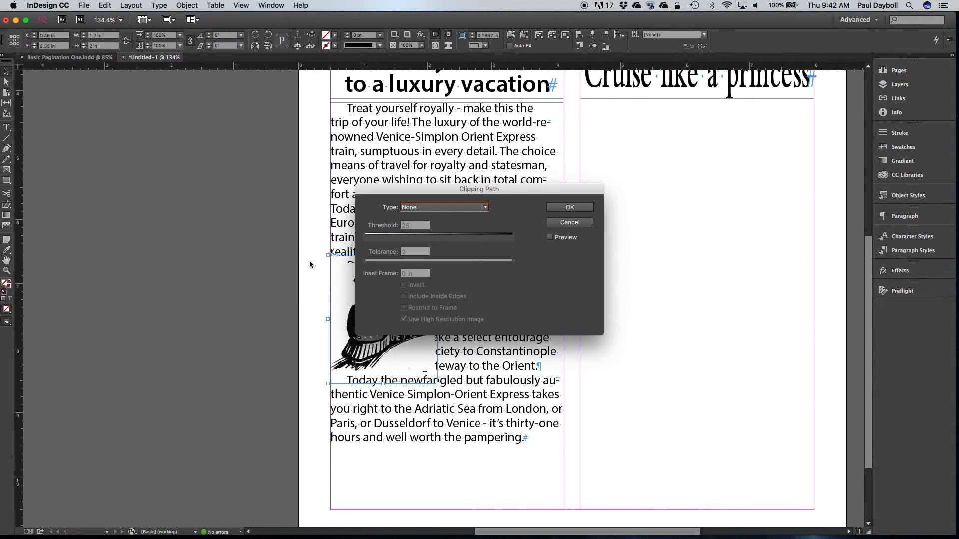
left_click_drag(439, 194, 663, 163)
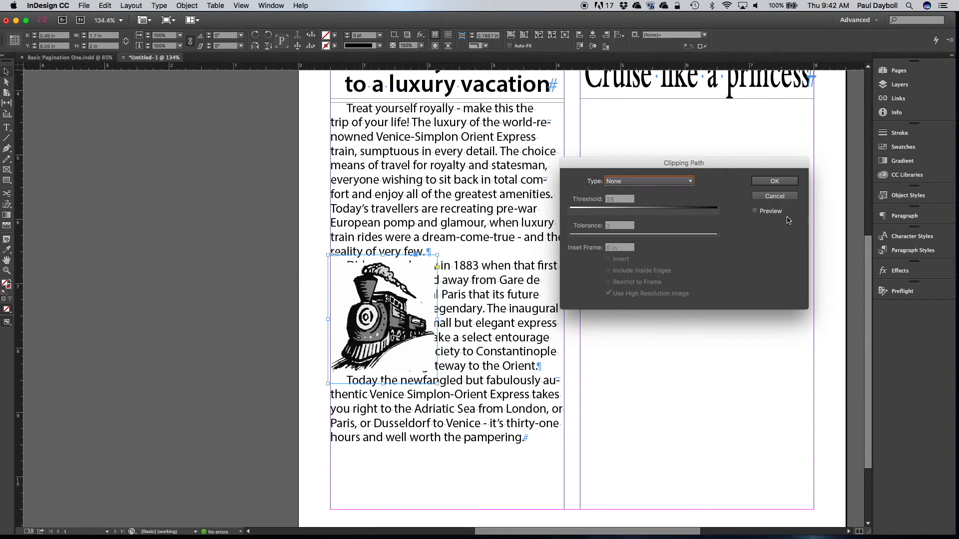
left_click(755, 211)
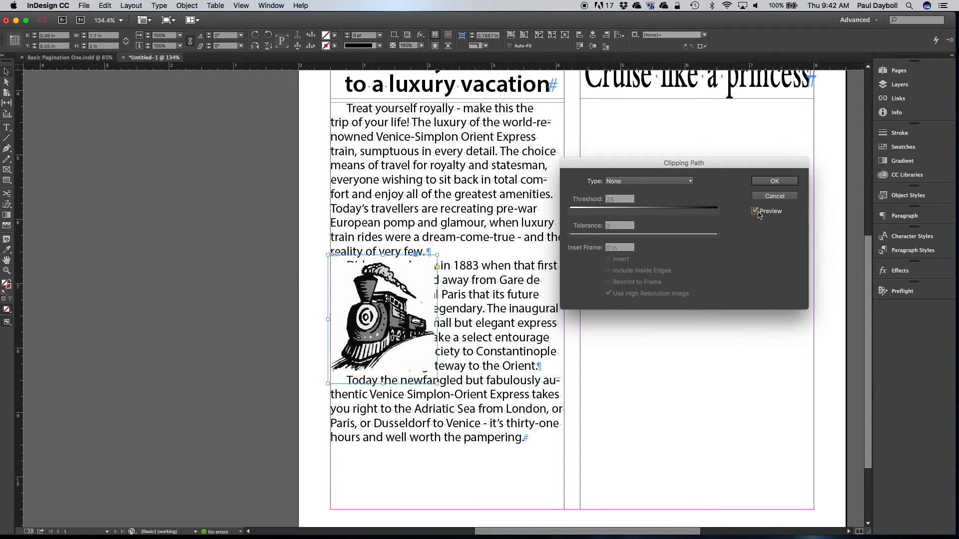
left_click(672, 181)
left_click(652, 201)
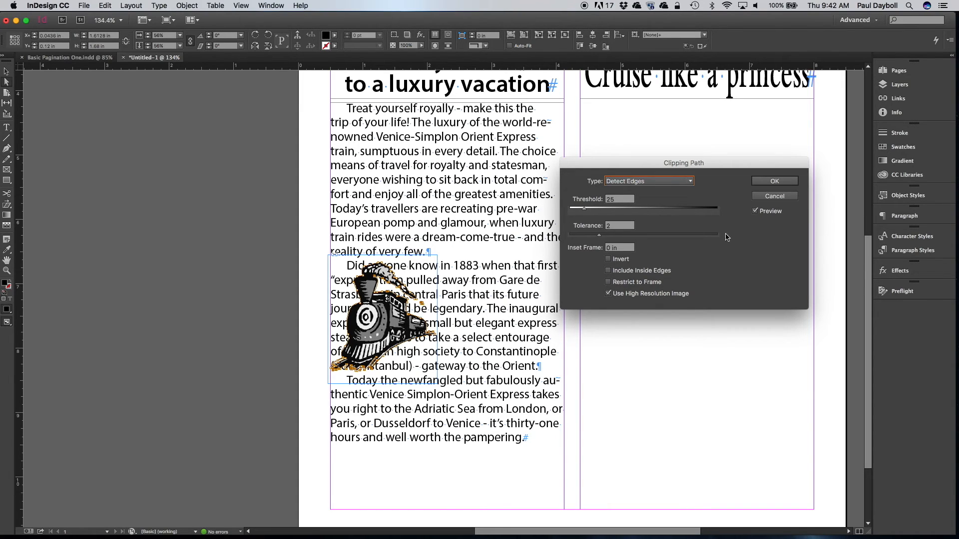
left_click(775, 182)
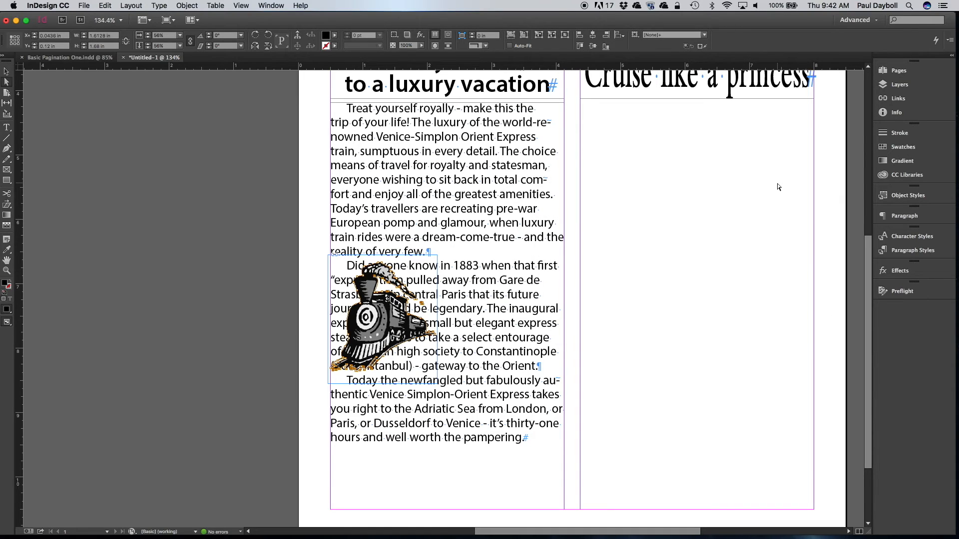
left_click(452, 123)
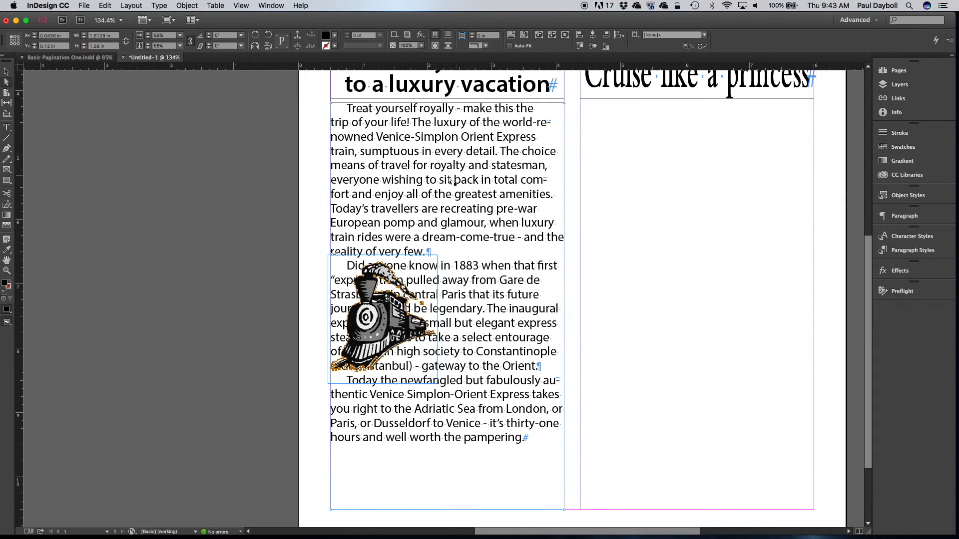
- Open the Text Wrap settings, dock them with the other collapsed panels, and wrap the body text around the train image's object shape
left_click(270, 5)
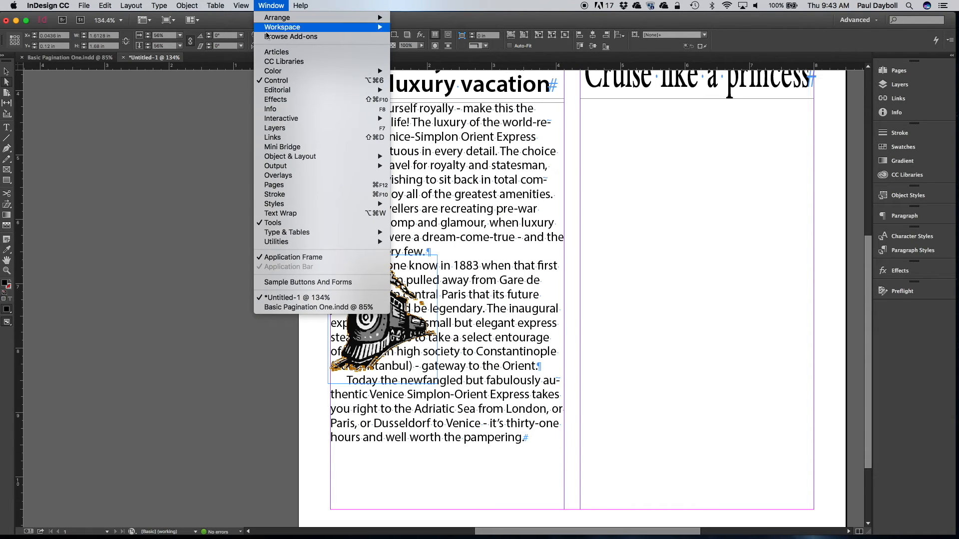
left_click(285, 215)
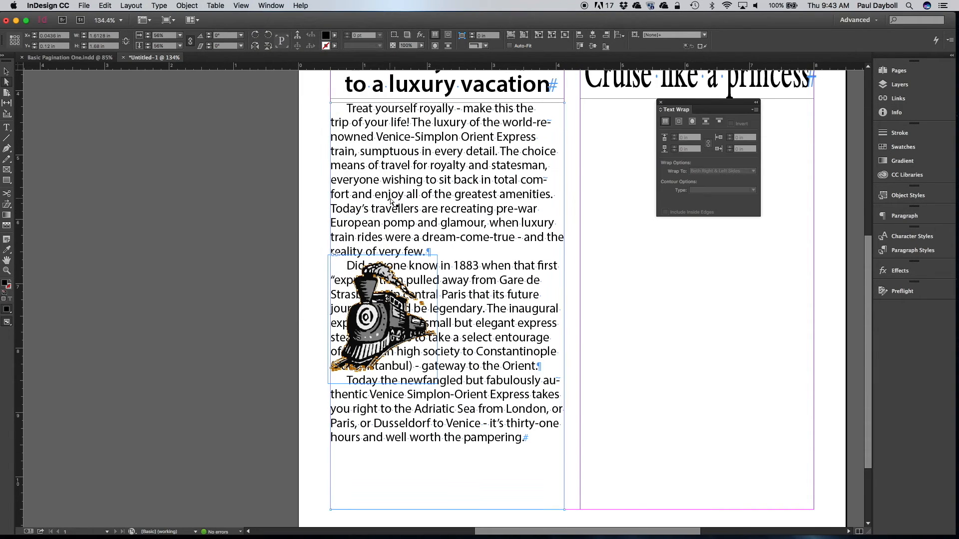
left_click_drag(706, 109, 916, 315)
left_click(914, 315)
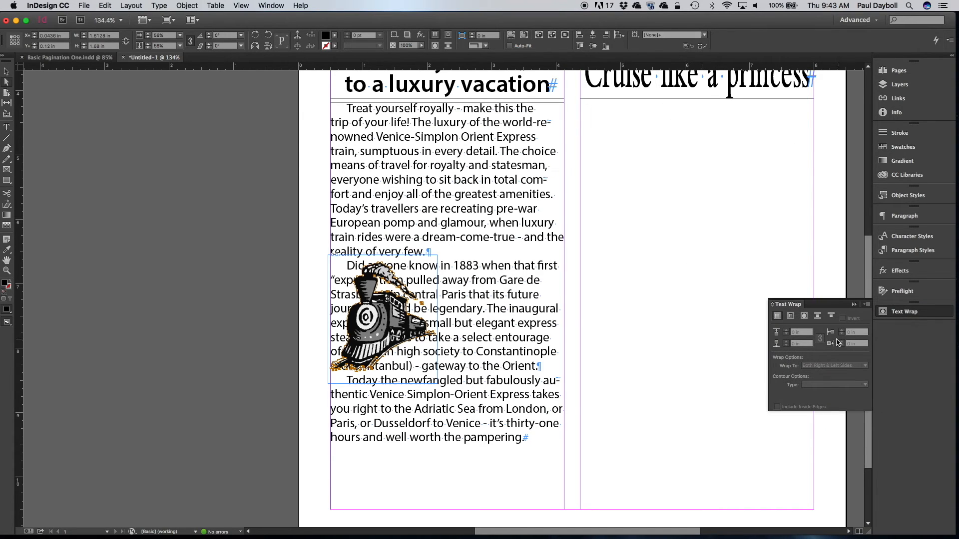
left_click(804, 317)
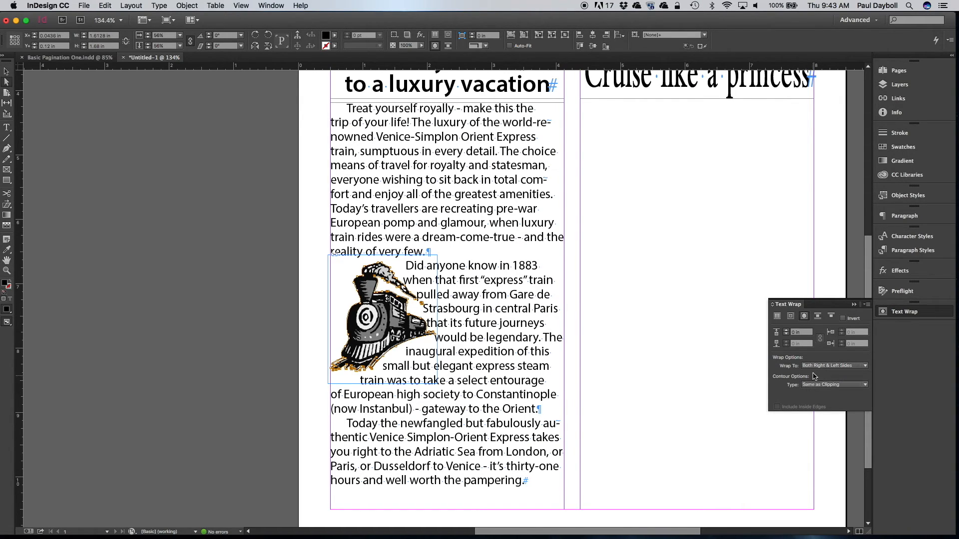
left_click(816, 366)
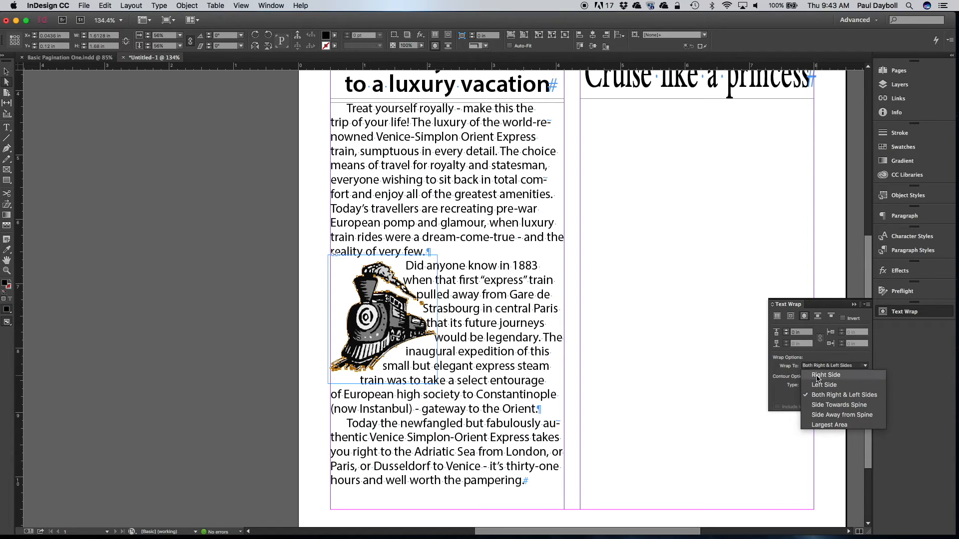
left_click(817, 375)
left_click(818, 366)
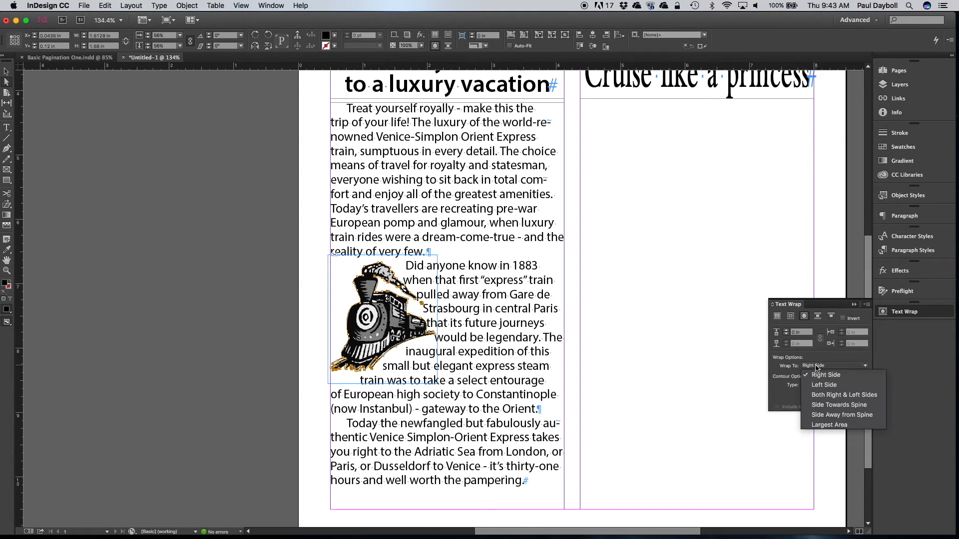
left_click(834, 395)
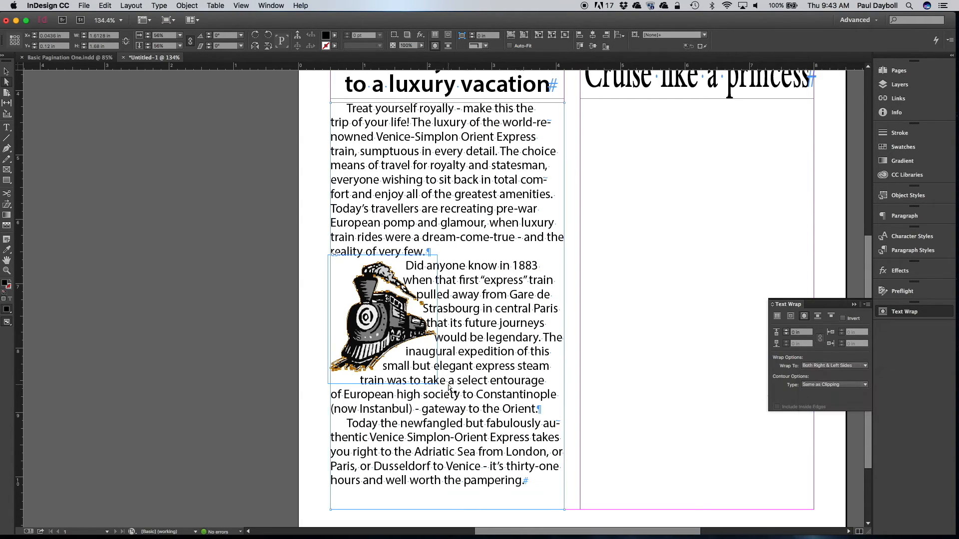
- Select the train frame and nudge it up into the last line of the first paragraph and right, away from the column's left edge
left_click(6, 71)
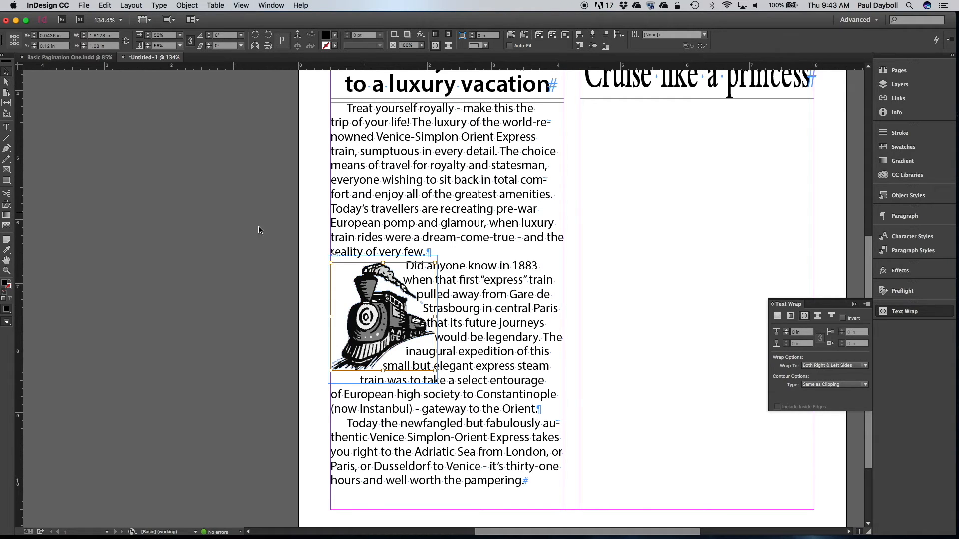
left_click(304, 270)
left_click(340, 266)
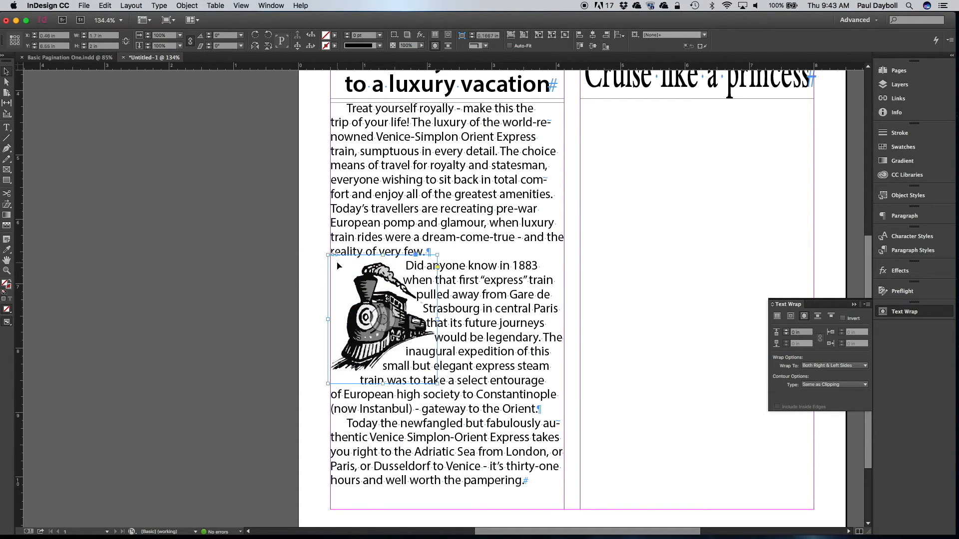
key("Up")
key("Up")
key("Up")
key("Up")
key("Up")
key("Up")
key("Up")
key("Up")
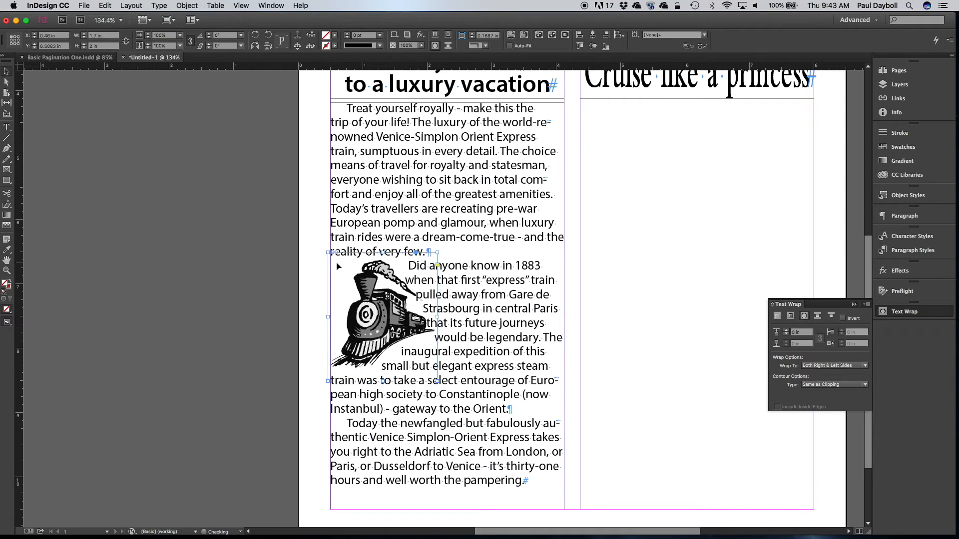
key("Up")
key("Up")
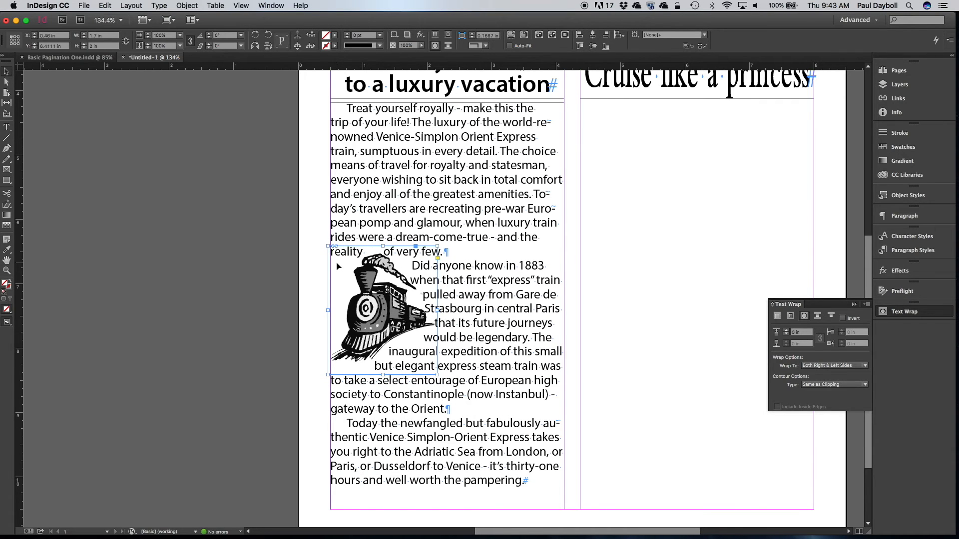
key("Right")
key("Right")
key("Right")
key("Right")
key("Right")
key("Right")
key("Right")
key("Right")
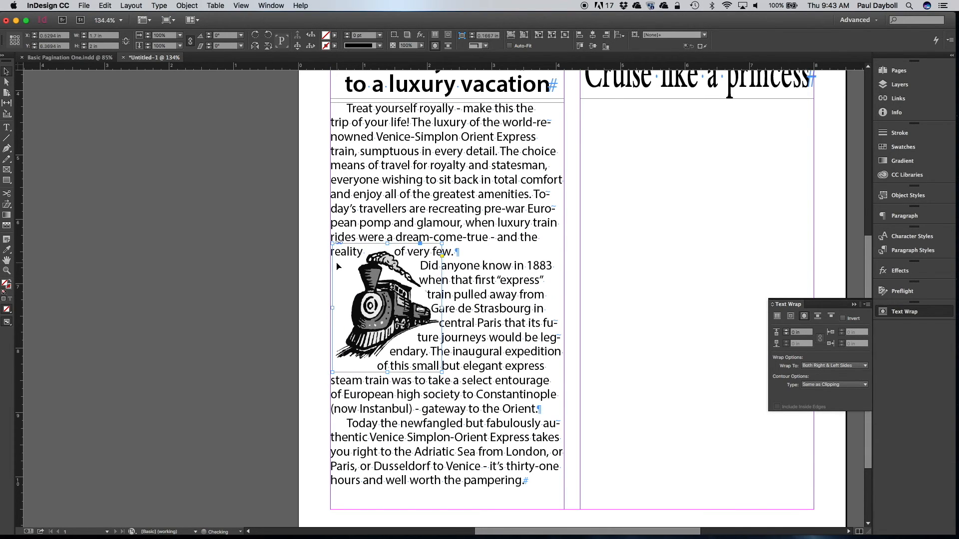
key("Up")
key("Up")
key("Up")
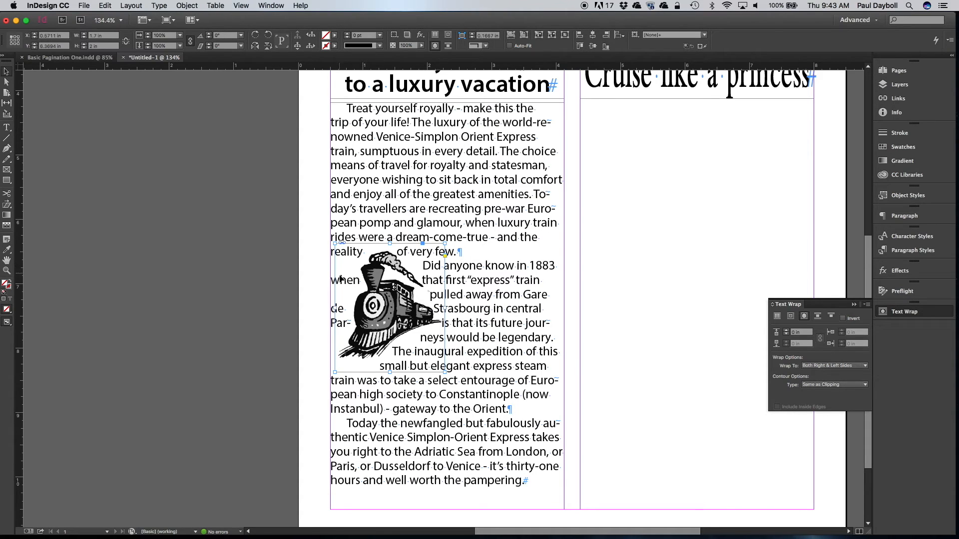
- Set the train's text wrap to Right Side only and nudge the frame back left to the column's margin
left_click(829, 366)
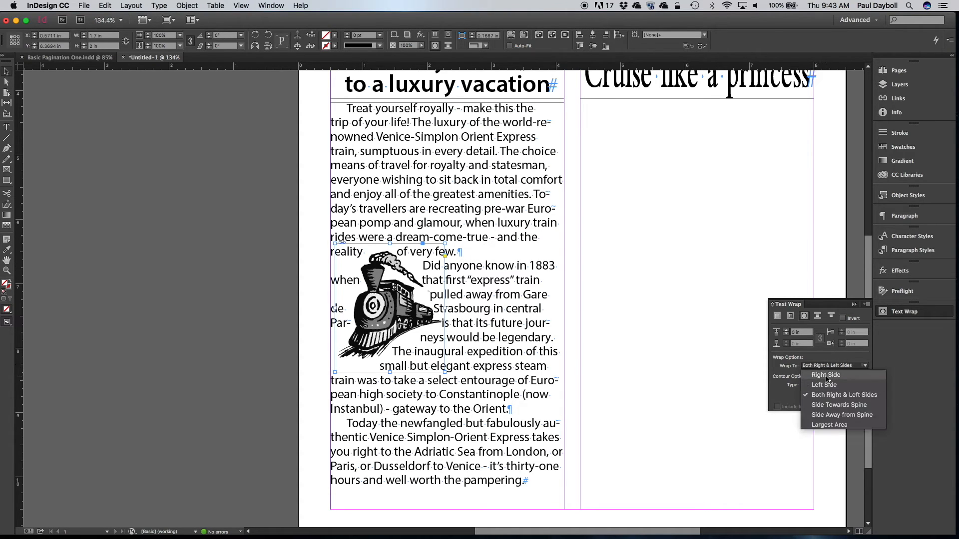
left_click(826, 376)
key("Left")
key("Left")
key("Left")
key("Left")
key("Left")
key("Left")
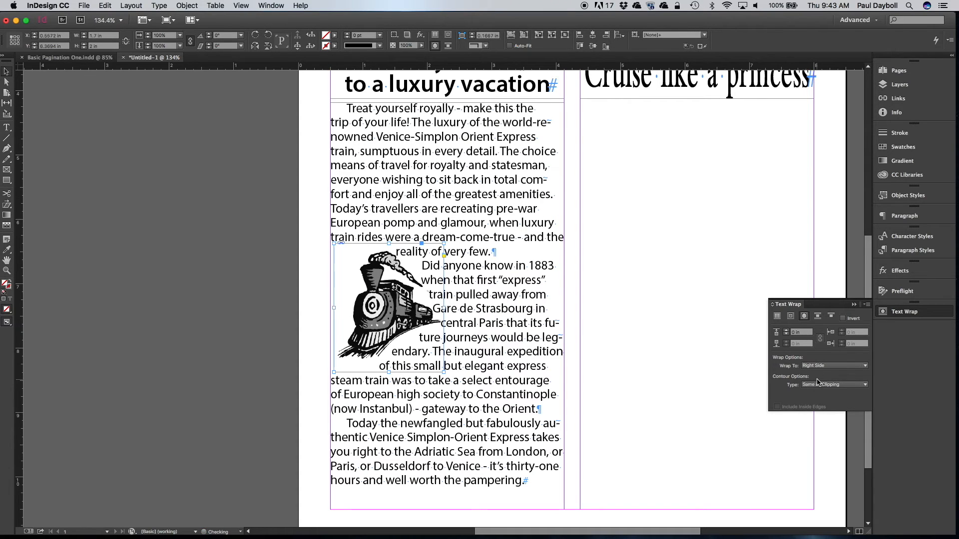
- Nudge the train frame down until it sits just below the second line of the second paragraph
key("Down")
key("Down")
key("Down")
key("Down")
key("Down")
key("Down")
key("Down")
key("Down")
key("Down")
key("Down")
key("Down")
key("Down")
key("Down")
key("Down")
key("Down")
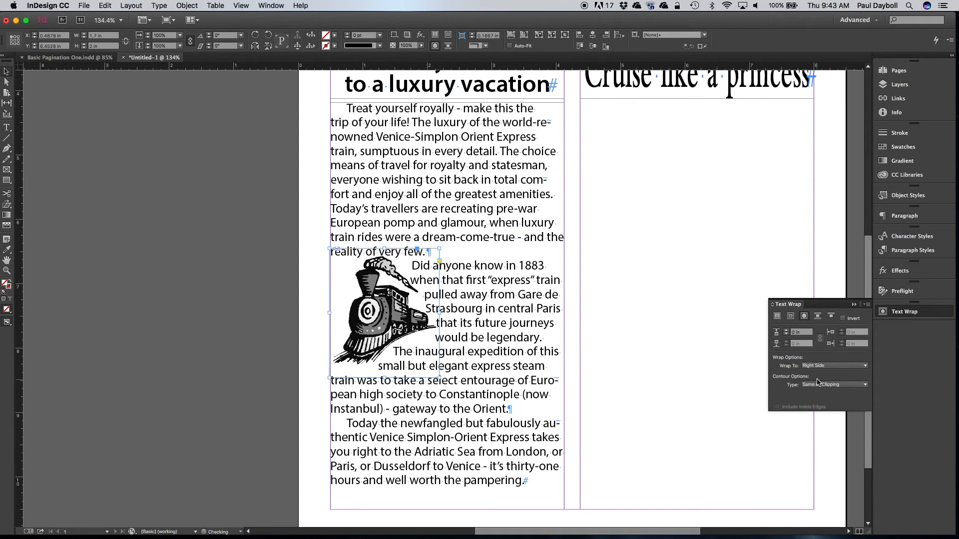
key("Down")
key("Down")
key("Down")
key("Down")
key("Down")
key("Down")
key("Down")
key("Down")
key("Down")
key("Down")
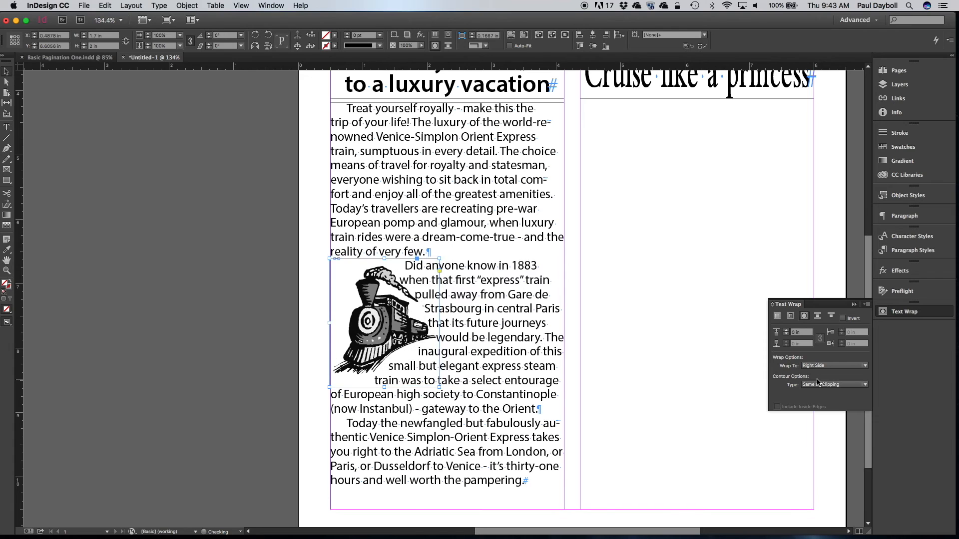
key("Down")
key("Down")
key("Down")
key("Down")
key("Down")
key("Down")
key("Down")
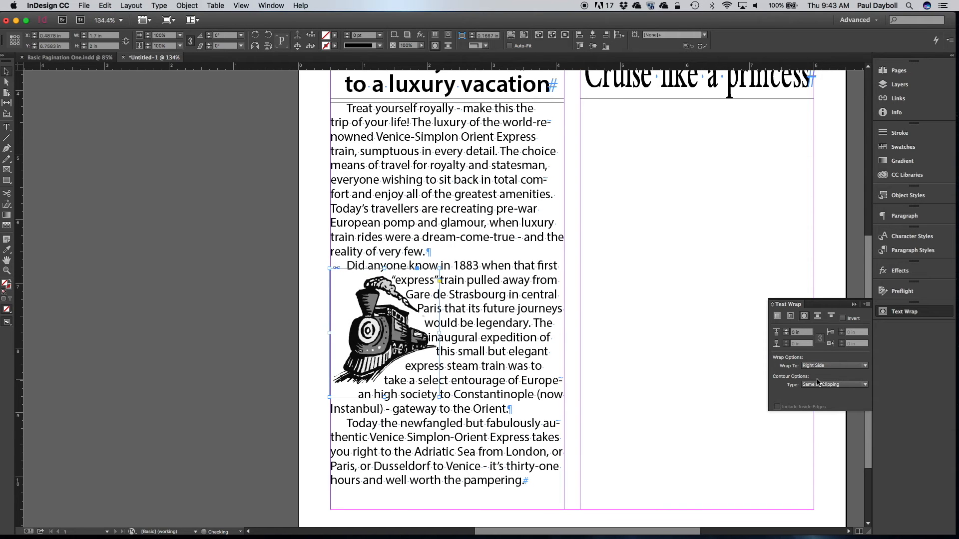
key("Down")
key("Down")
key("Down")
key("Down")
key("Down")
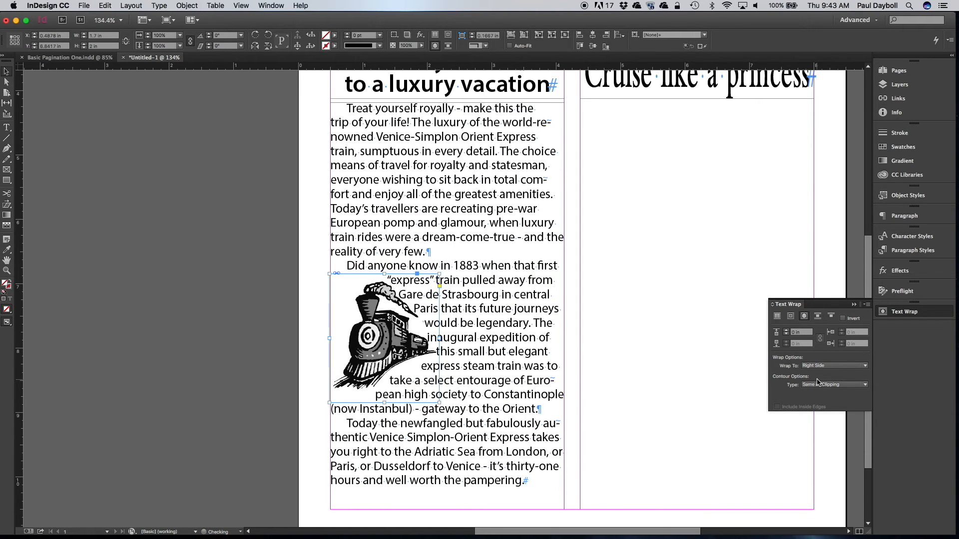
key("Down")
key("Down")
key("Down")
key("Down")
key("Down")
key("Down")
key("Down")
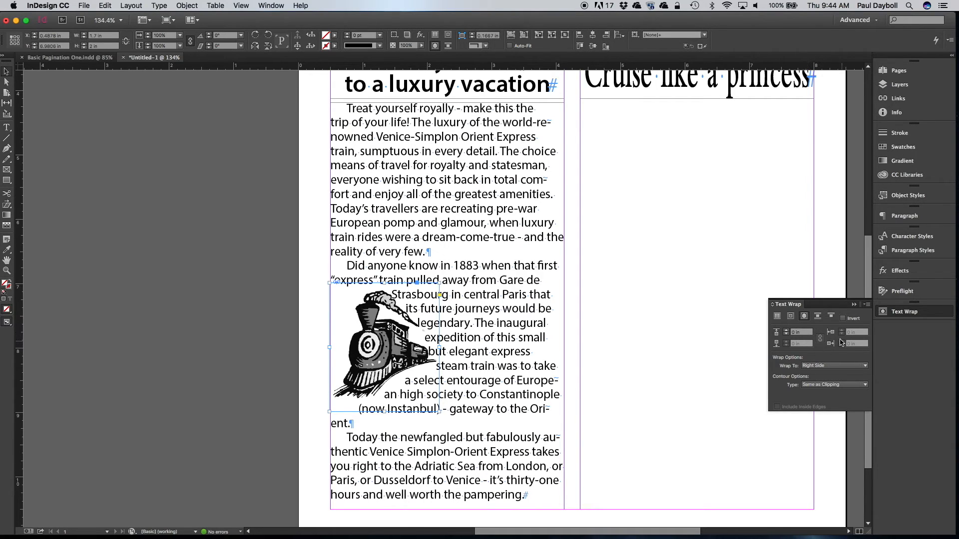
- Increase the train's text wrap offset to 0.125 in and nudge the frame down so two full lines run above it
left_click(786, 331)
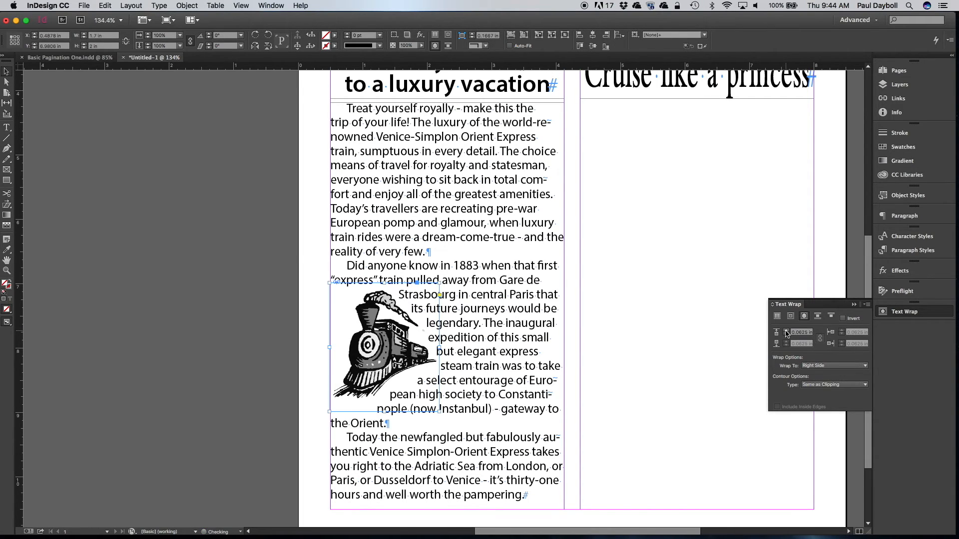
left_click(786, 331)
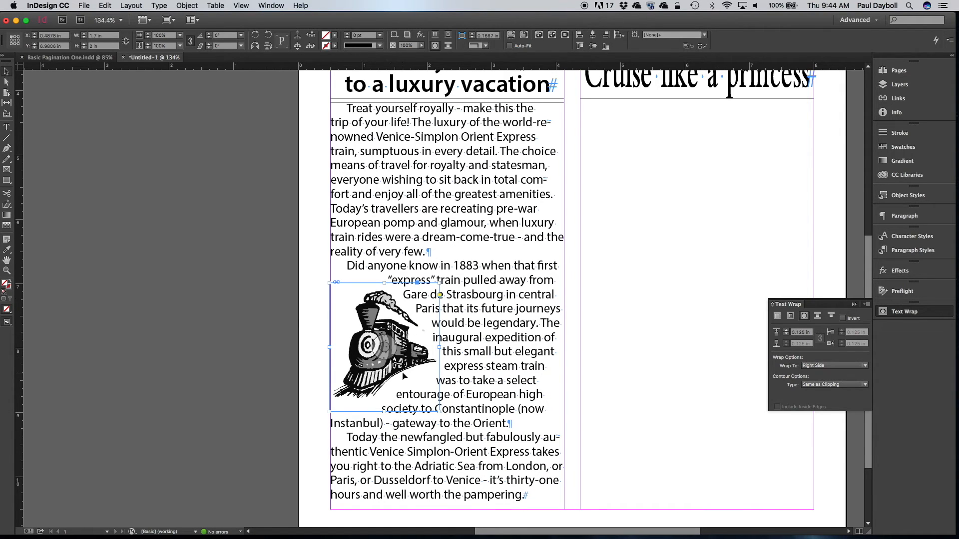
key("Down")
key("Down")
key("Down")
key("Down")
key("Down")
key("Down")
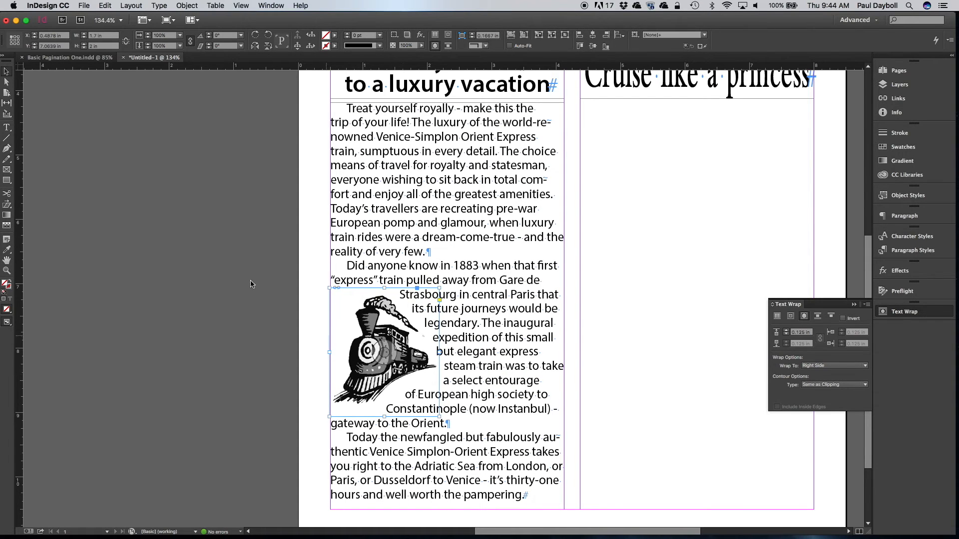
- Deselect the train and check the whole page in preview mode, without guides and frame edges
left_click(186, 221)
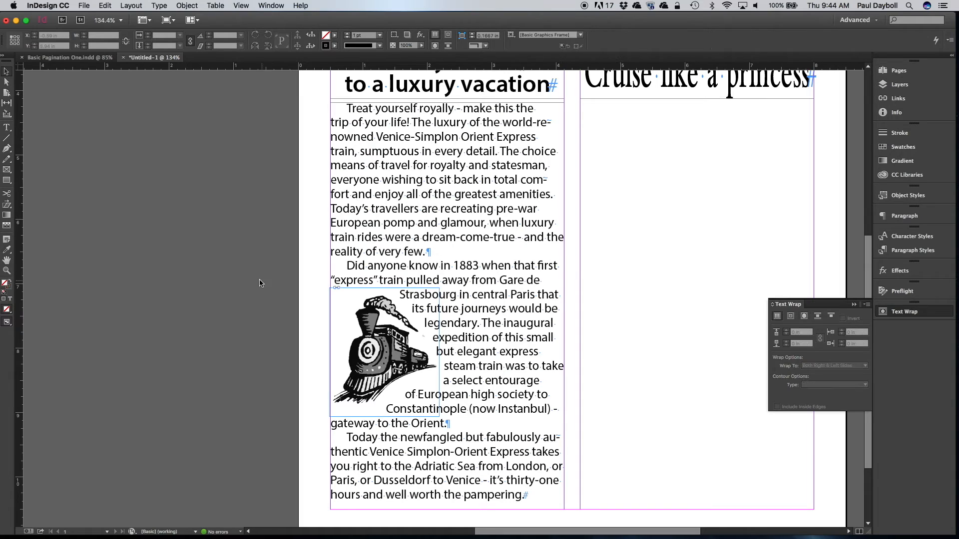
key("super+0")
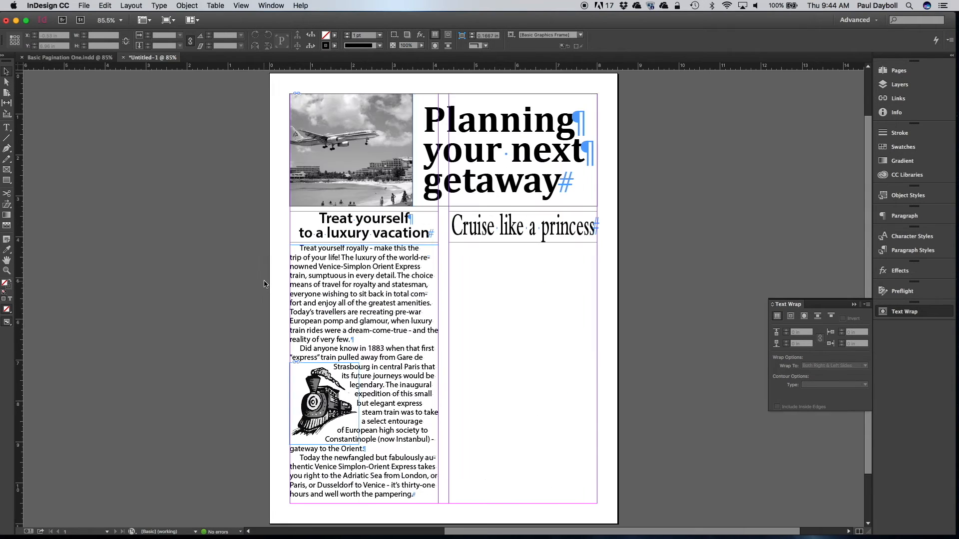
key("w")
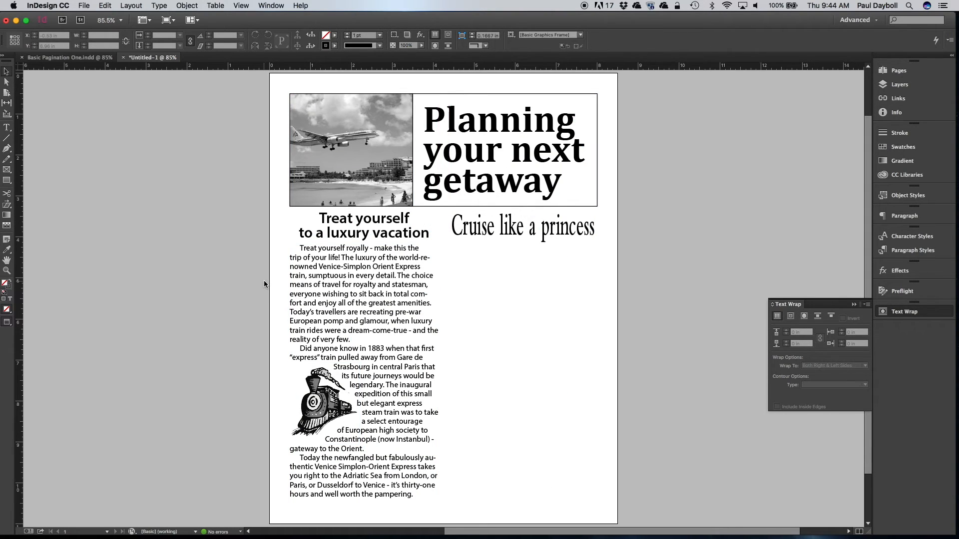
key("w")
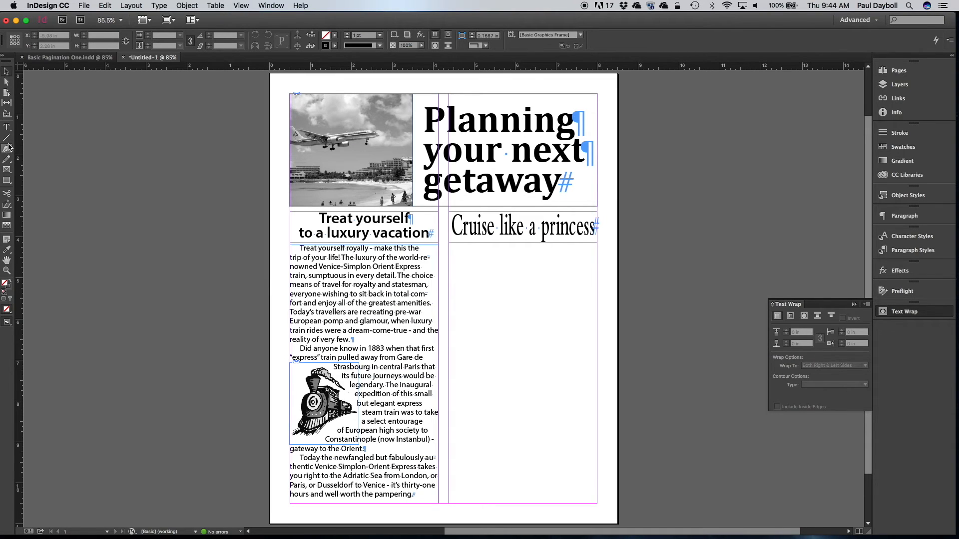
- Draw a text frame about 3.6 by 6.3 in filling the second column below the "Cruise like a princess" subheading and select it
left_click(7, 127)
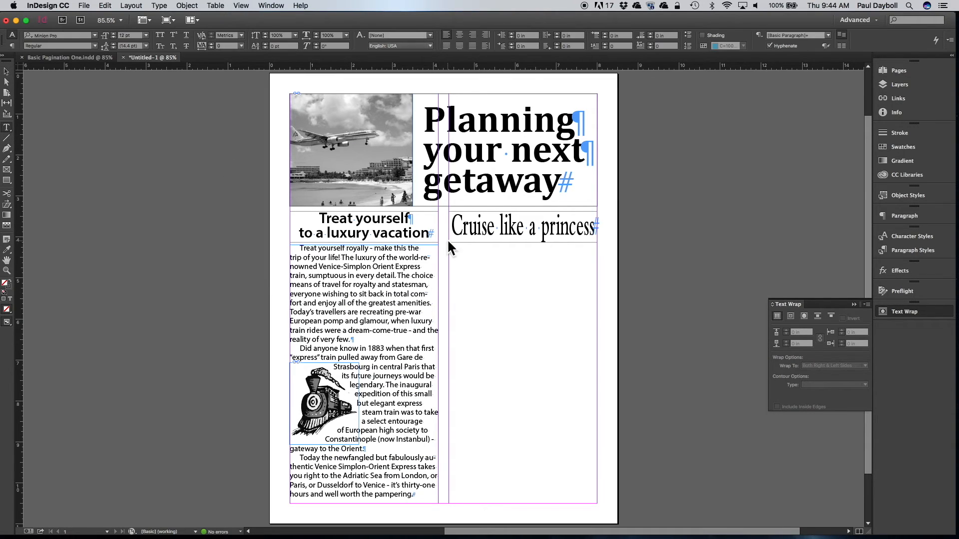
left_click_drag(454, 250, 597, 501)
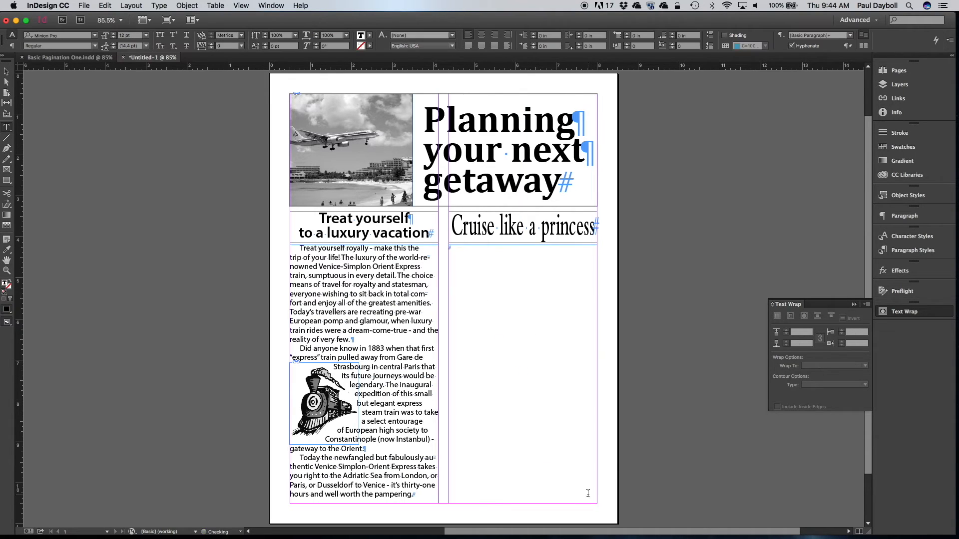
left_click(6, 71)
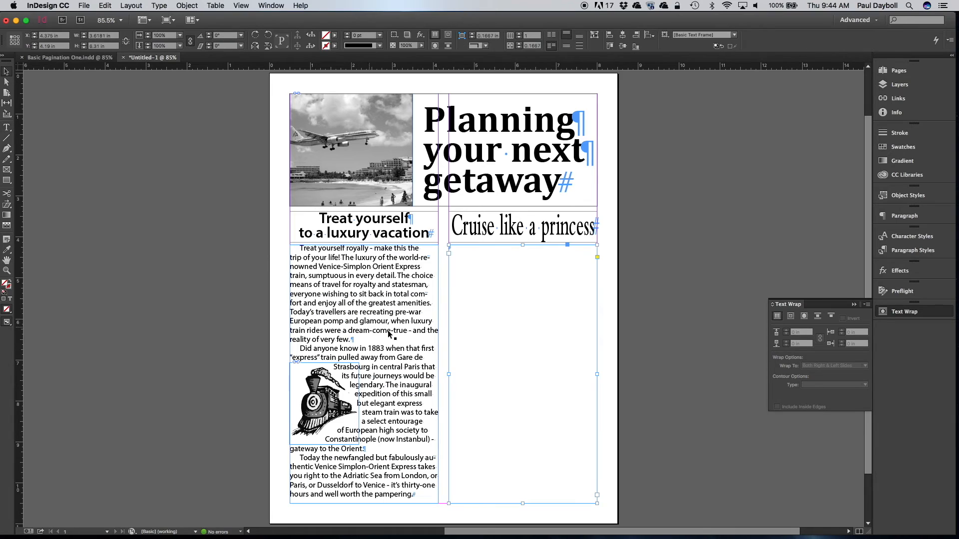
left_click_drag(450, 374, 438, 374)
left_click_drag(518, 245, 518, 245)
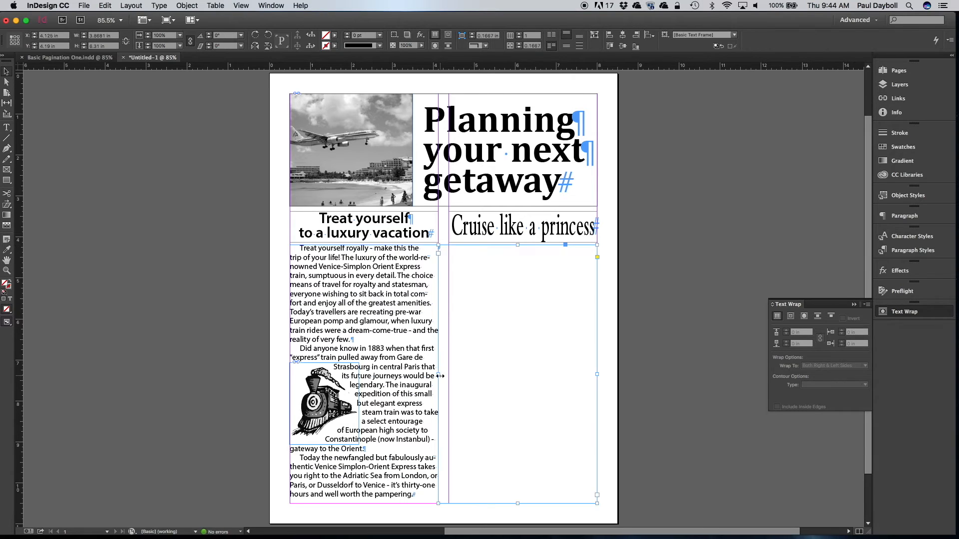
left_click_drag(438, 374, 448, 374)
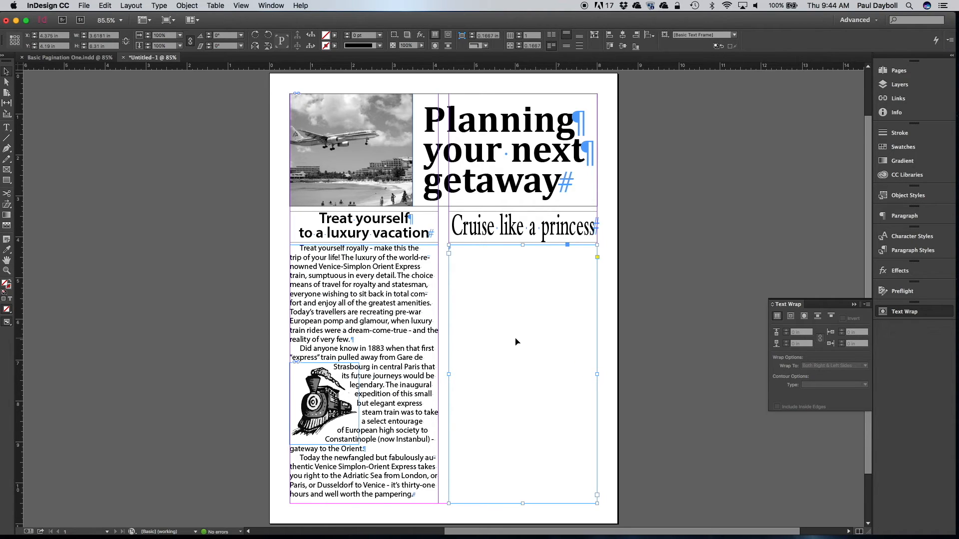
- Place Text 2.txt from the Basic pagination files folder into the second column's frame and put the insertion point in its text
key("super+d")
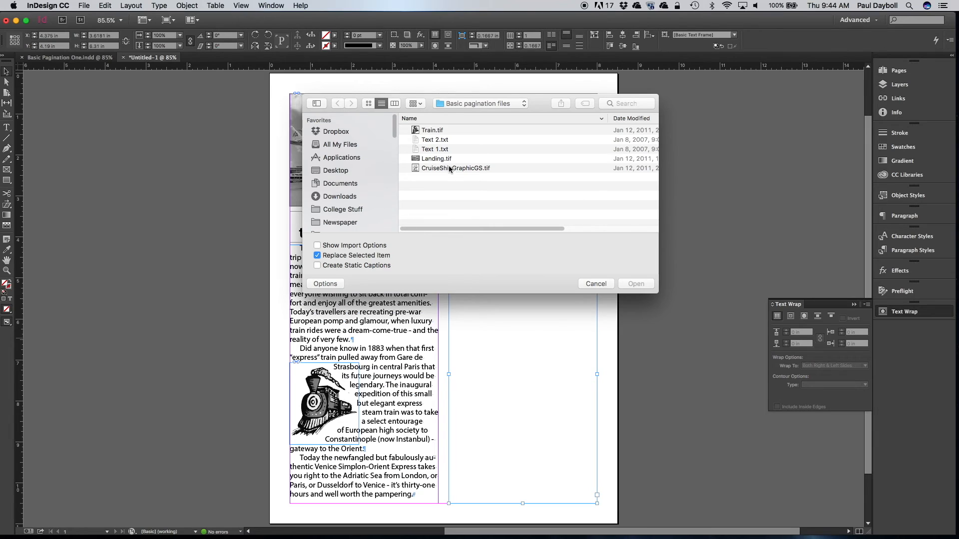
double_click(437, 143)
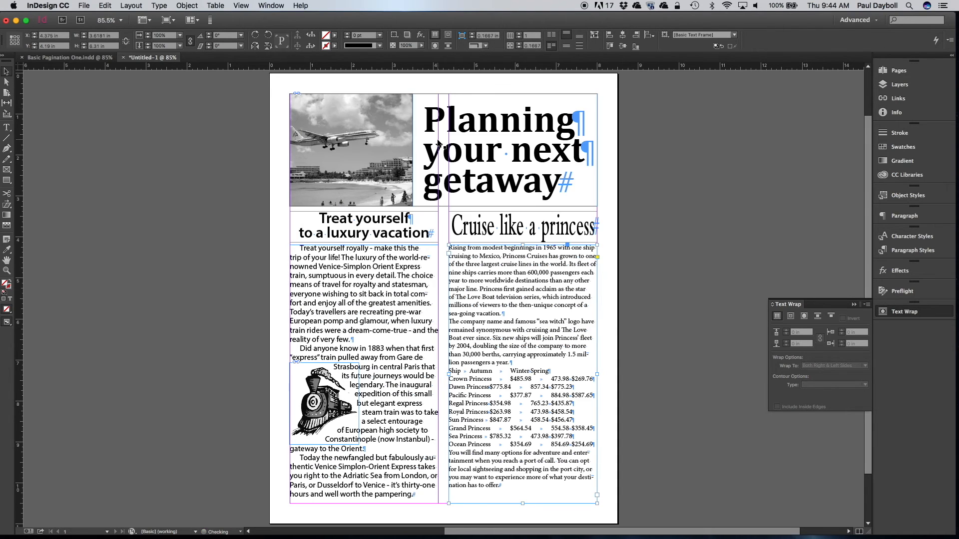
double_click(507, 284)
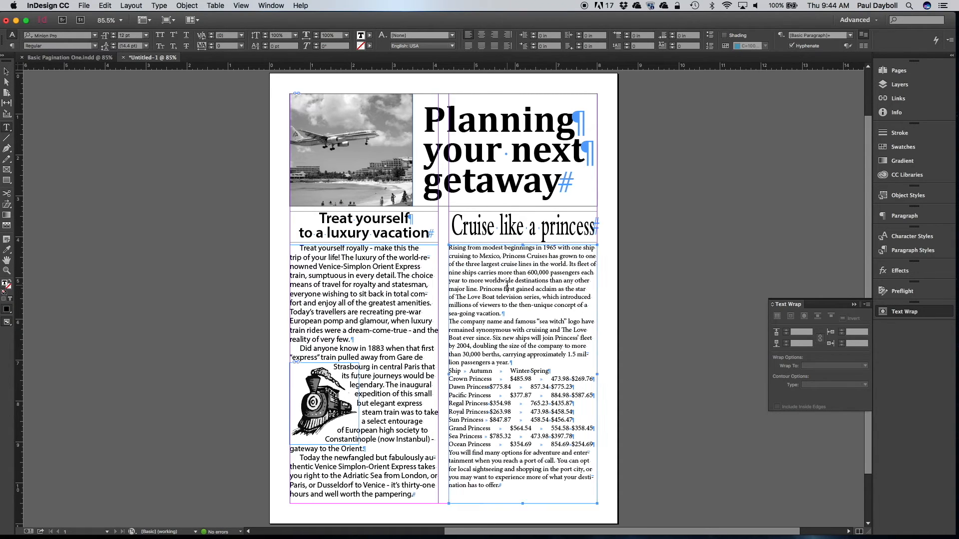
- Select all of the second column's body text and set it in Bembo Std Regular
key("super+a")
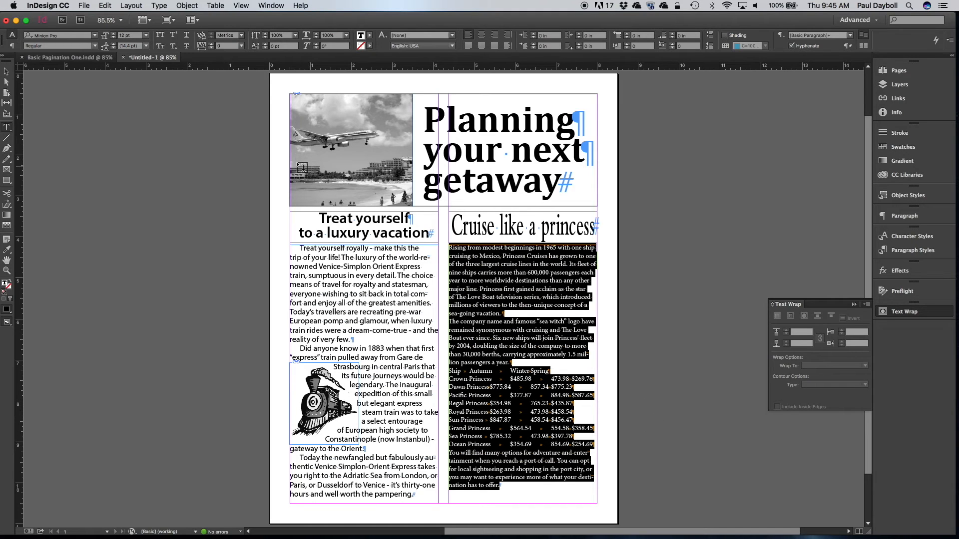
left_click(67, 33)
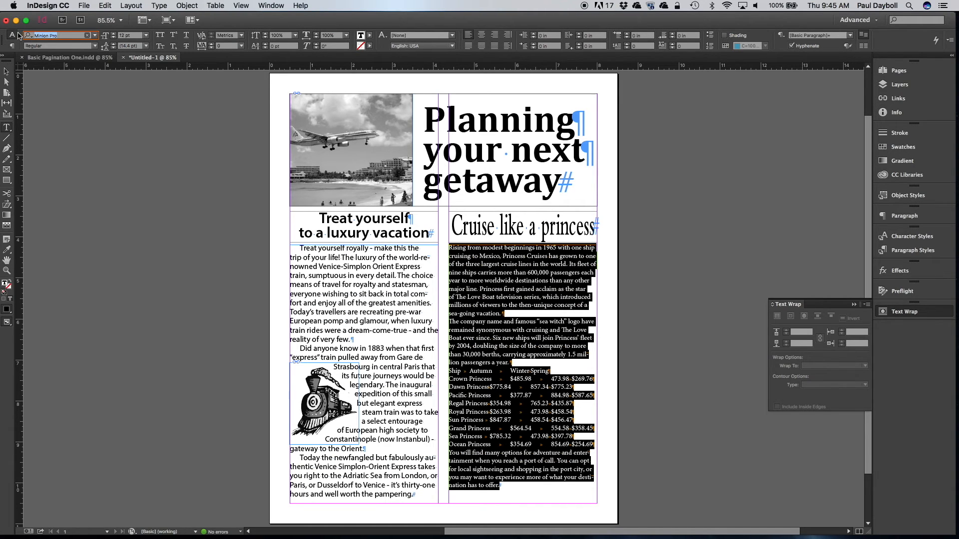
type("bem")
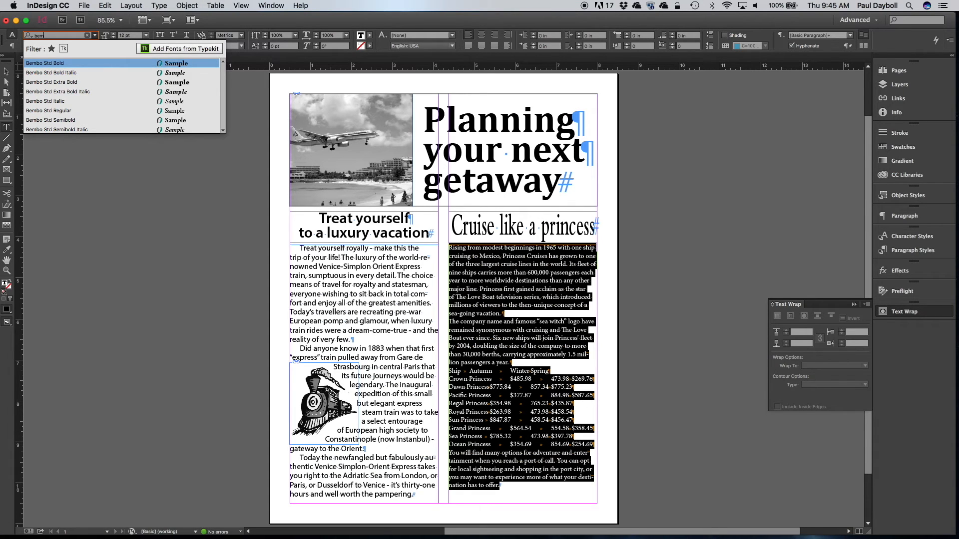
left_click(50, 110)
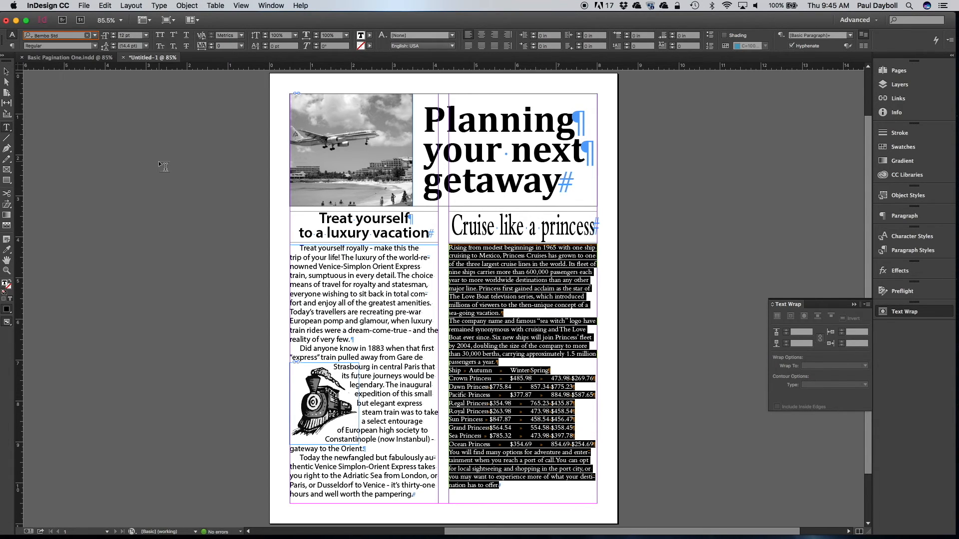
- Set the leading of the second column's text to 13 pt and deselect it
left_click(122, 47)
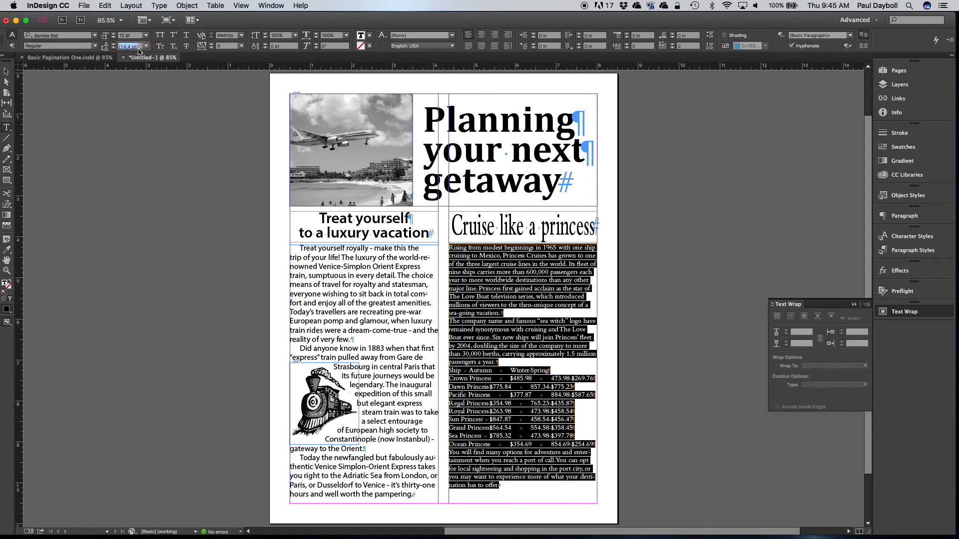
left_click(145, 46)
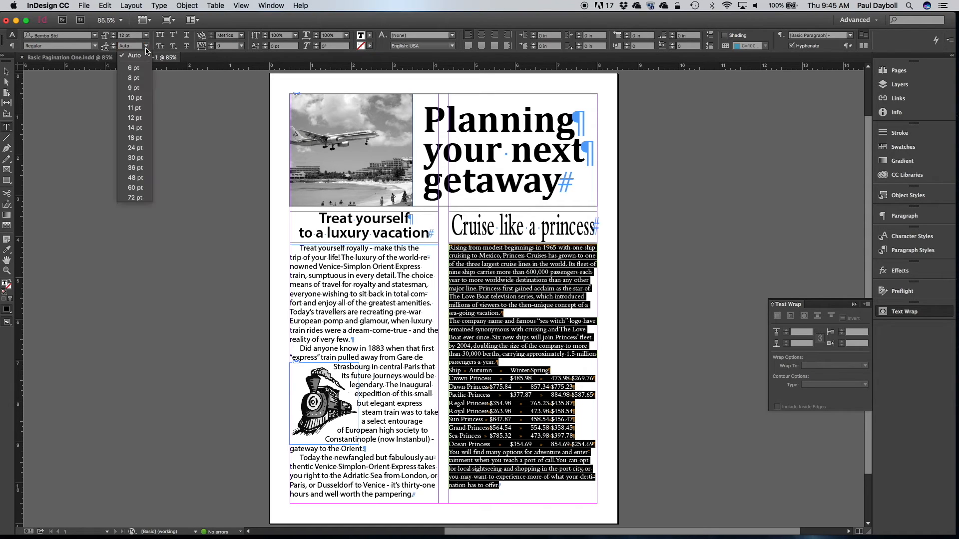
left_click(133, 47)
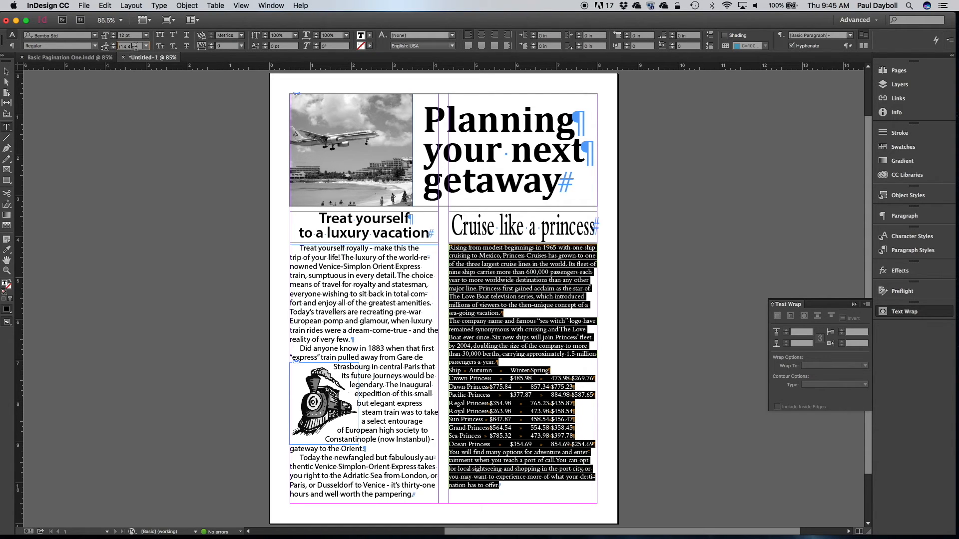
left_click(109, 47)
type("13")
key("Return")
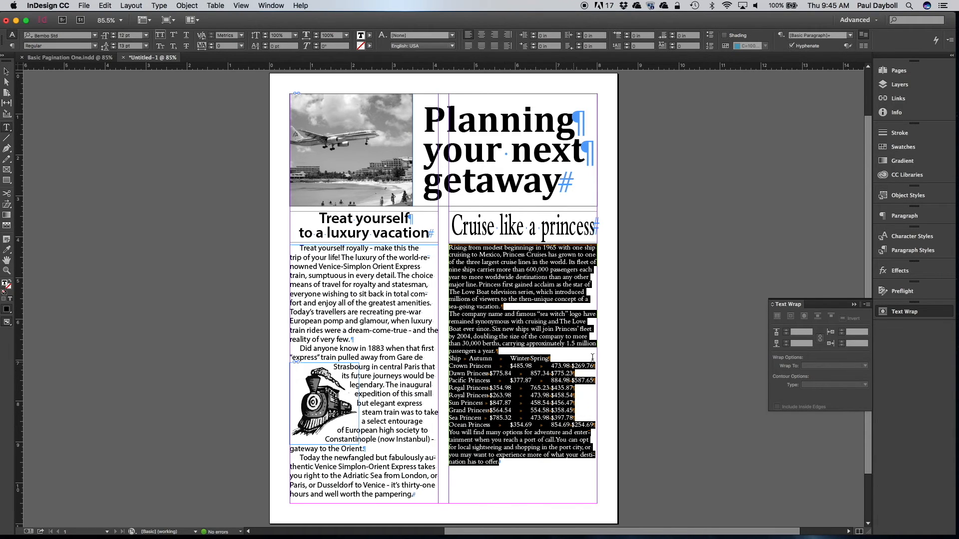
left_click(612, 364)
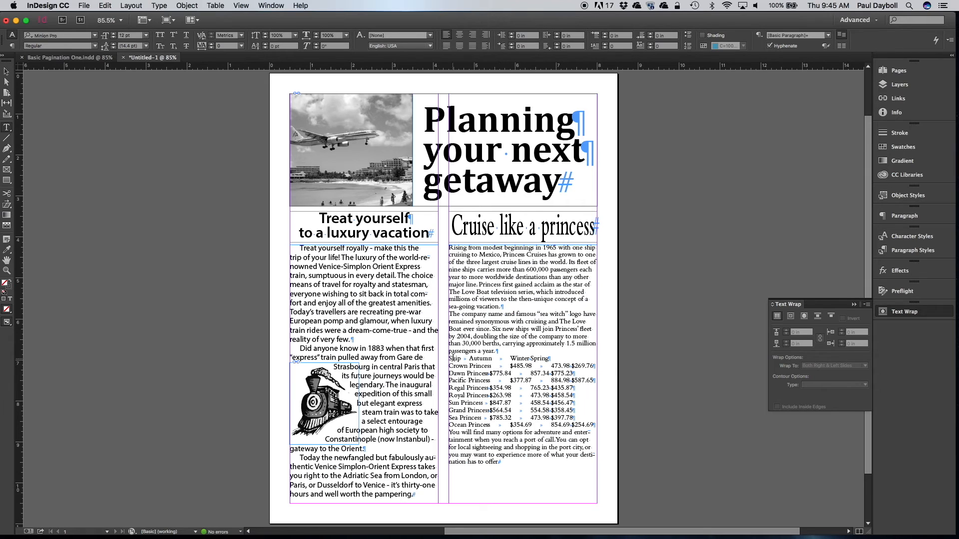
- Give all the paragraphs in the second column's story a 0.25 in first-line indent
left_click_drag(434, 341, 615, 489)
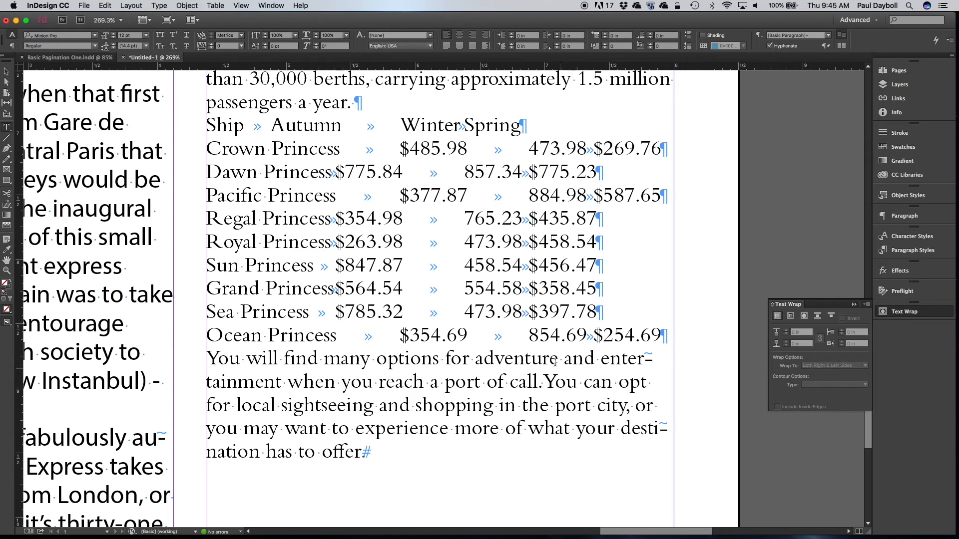
left_click_drag(663, 333, 207, 124)
left_click(242, 103)
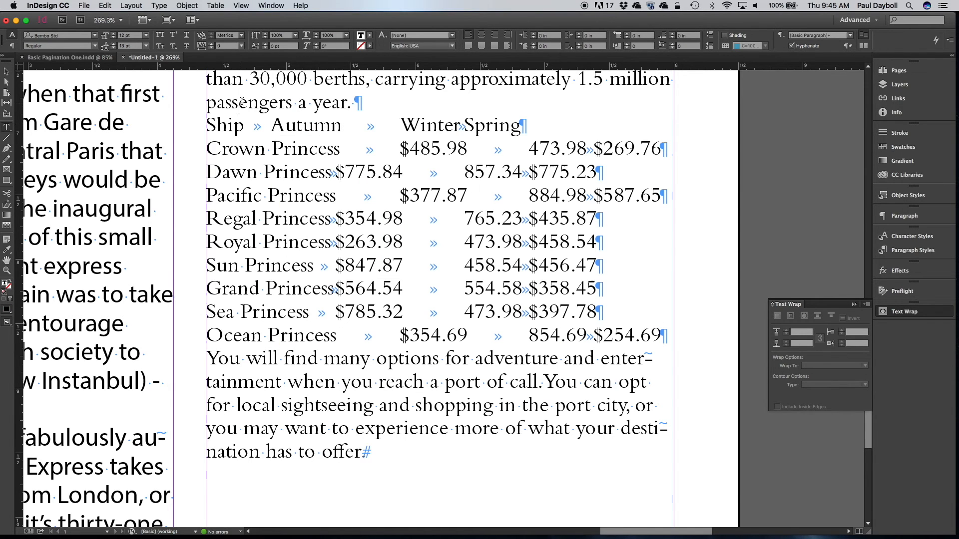
key("super+a")
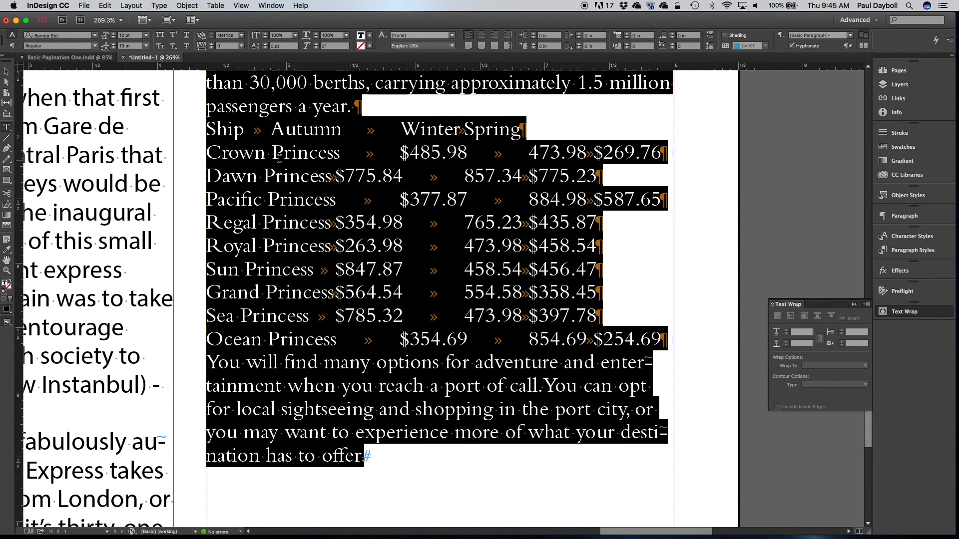
scroll(242, 103, "up", 5)
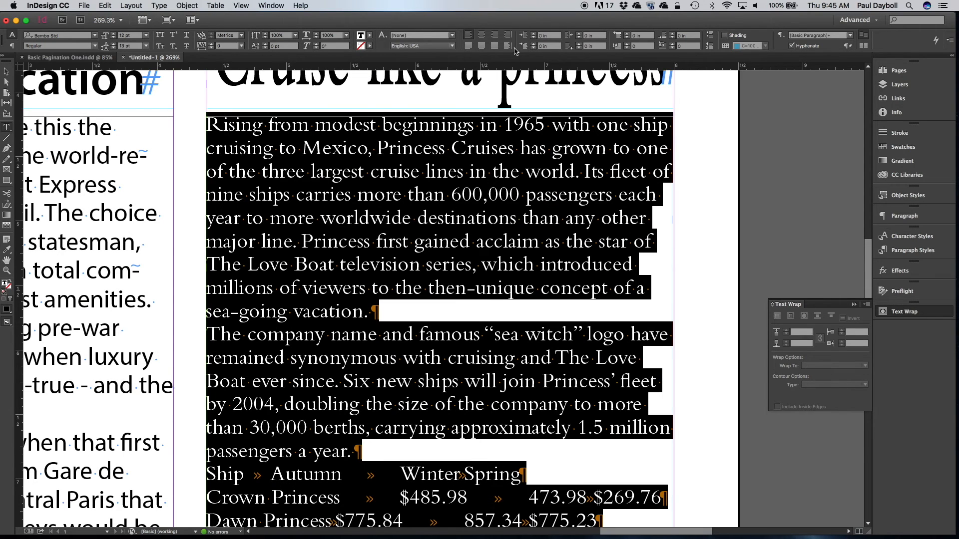
left_click(531, 47)
key("Return")
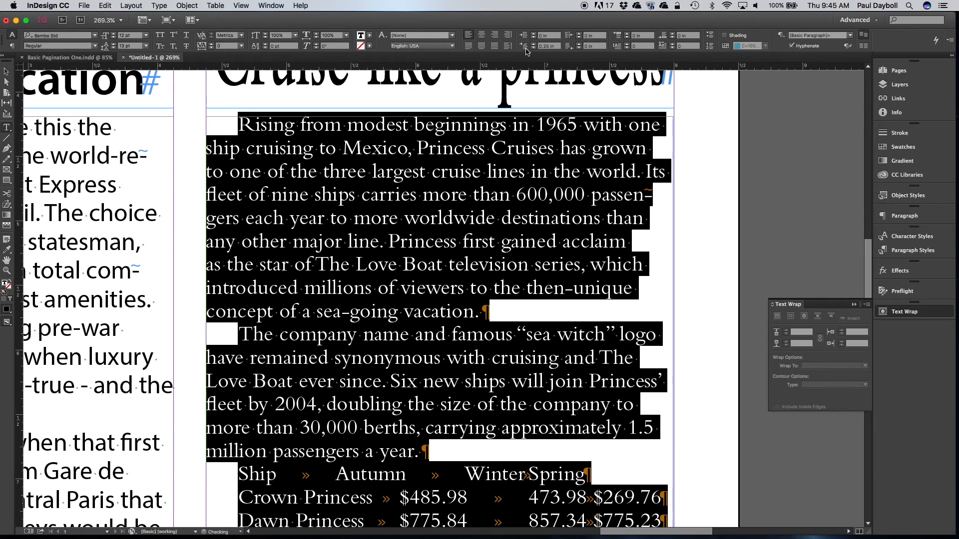
- Set the first-line indent of the price list, from the Ship heading row through Ocean Princess, to 0
scroll(521, 171, "down", 5)
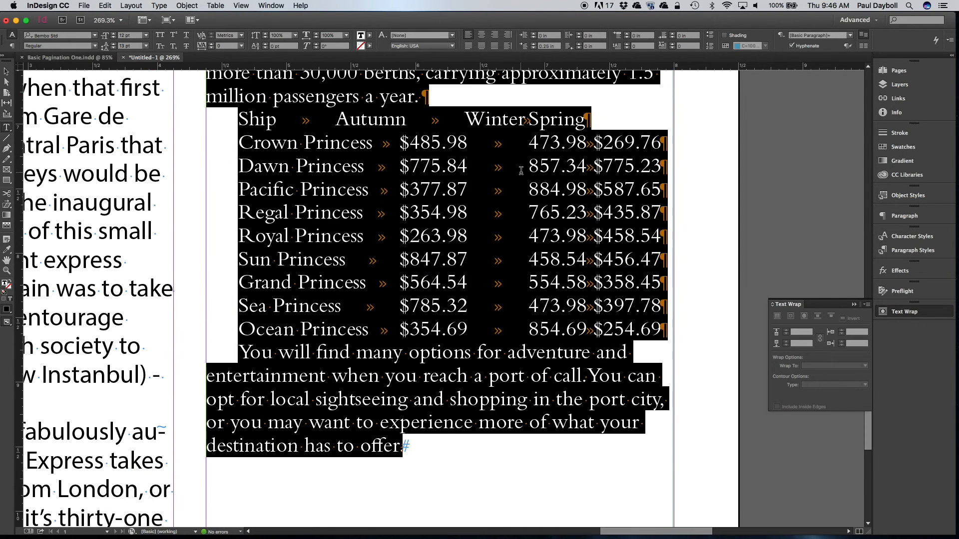
left_click(268, 126)
left_click_drag(238, 121, 668, 322)
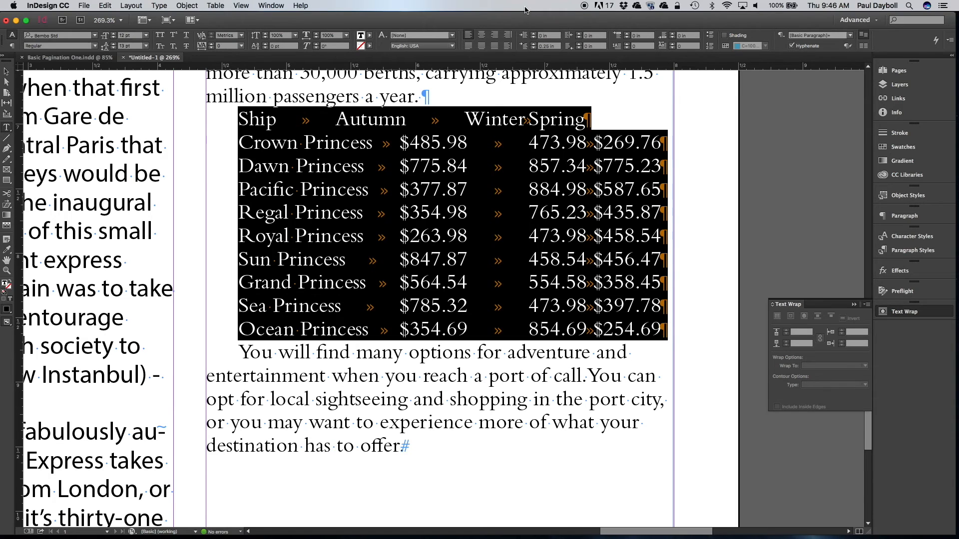
left_click(522, 44)
type("0")
key("Return")
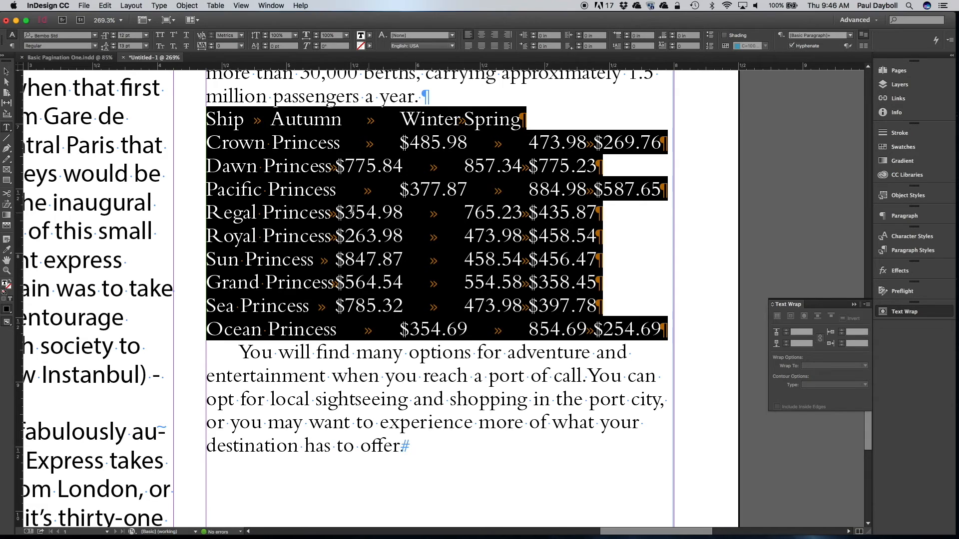
- Format the selected price list in Helvetica LT Std Roman at 9 pt with 9 pt leading
left_click(24, 37)
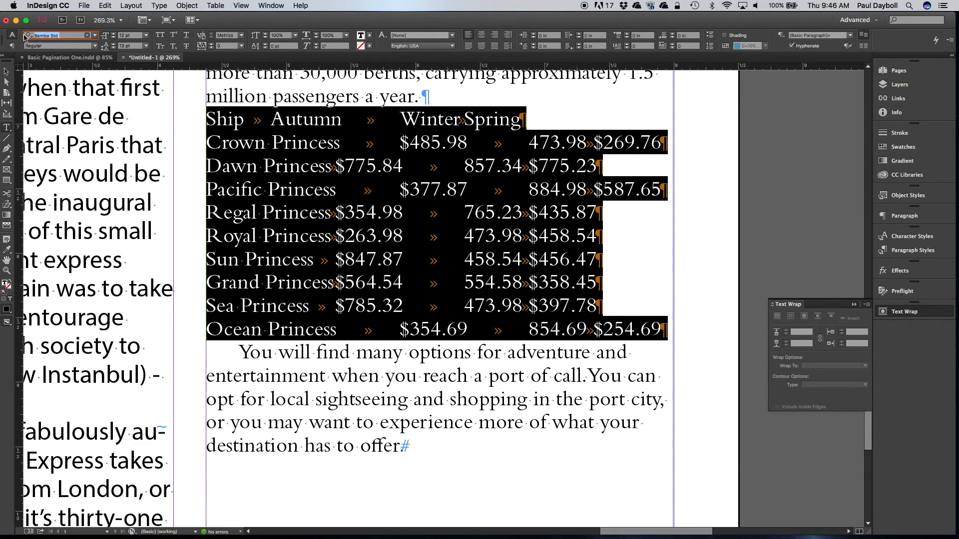
type("He")
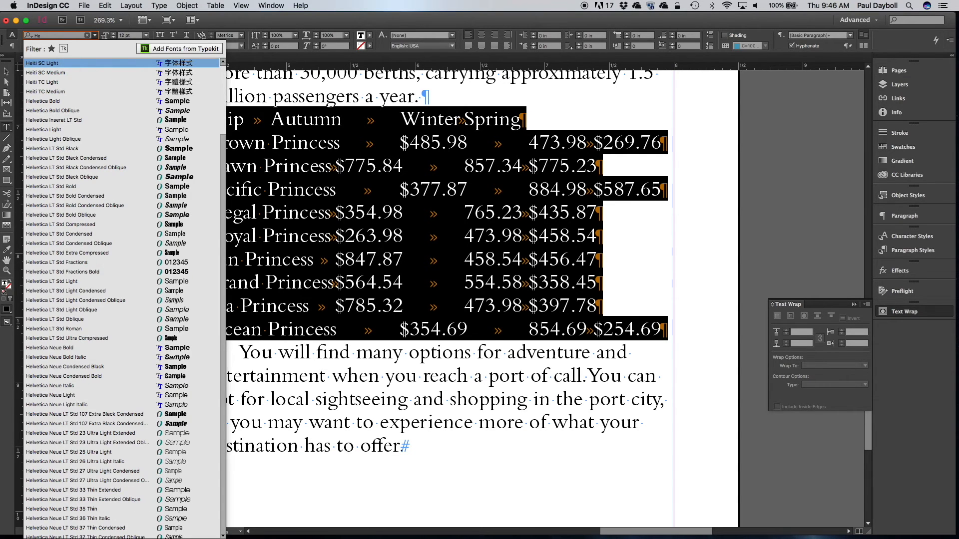
type("lv")
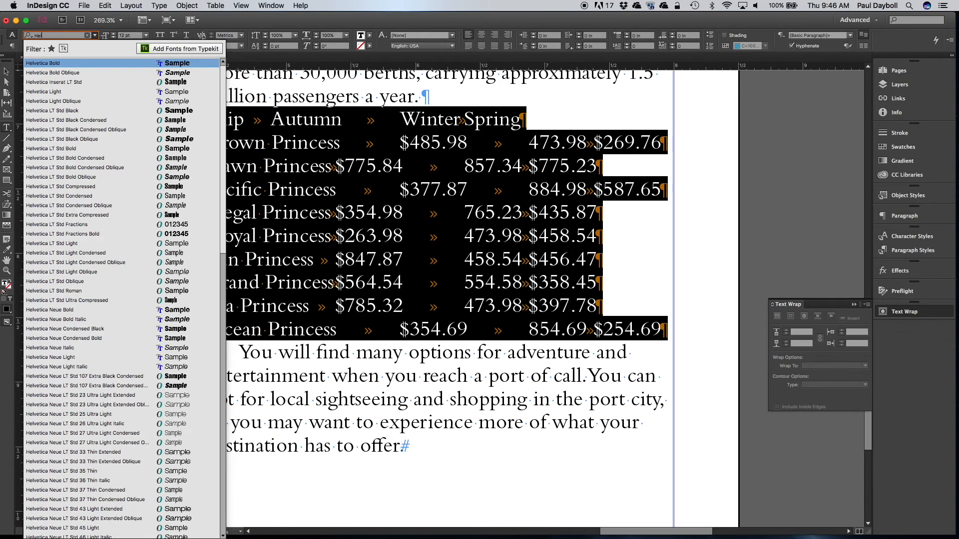
left_click(69, 291)
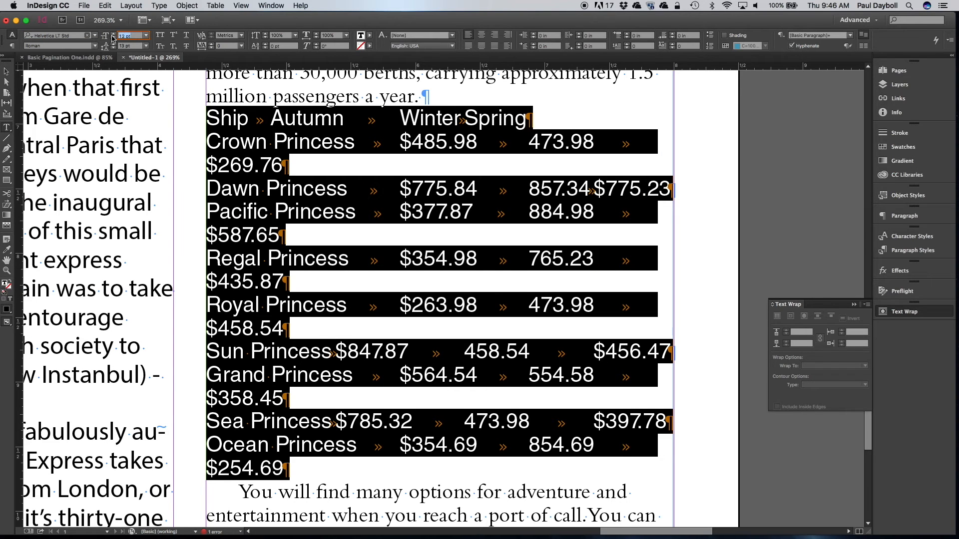
type("9")
key("Tab")
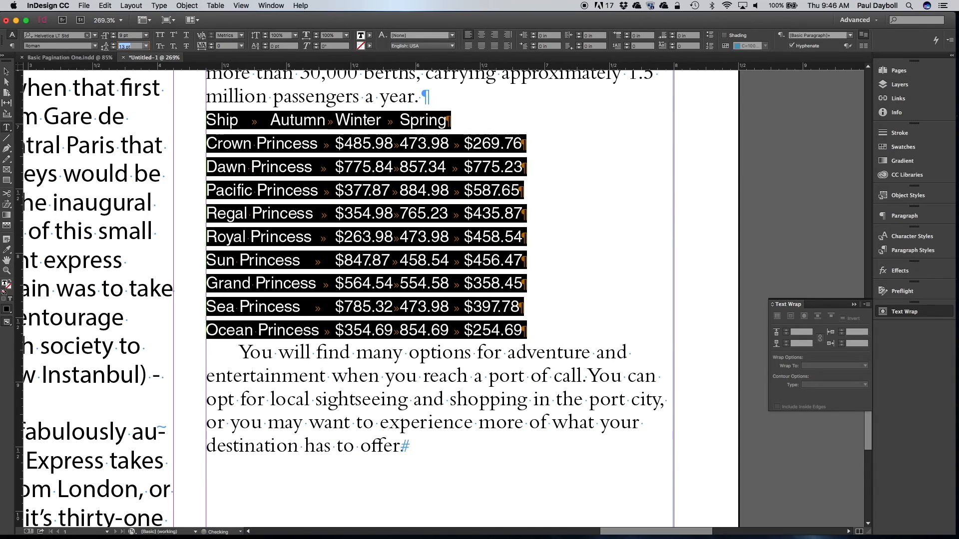
key("Return")
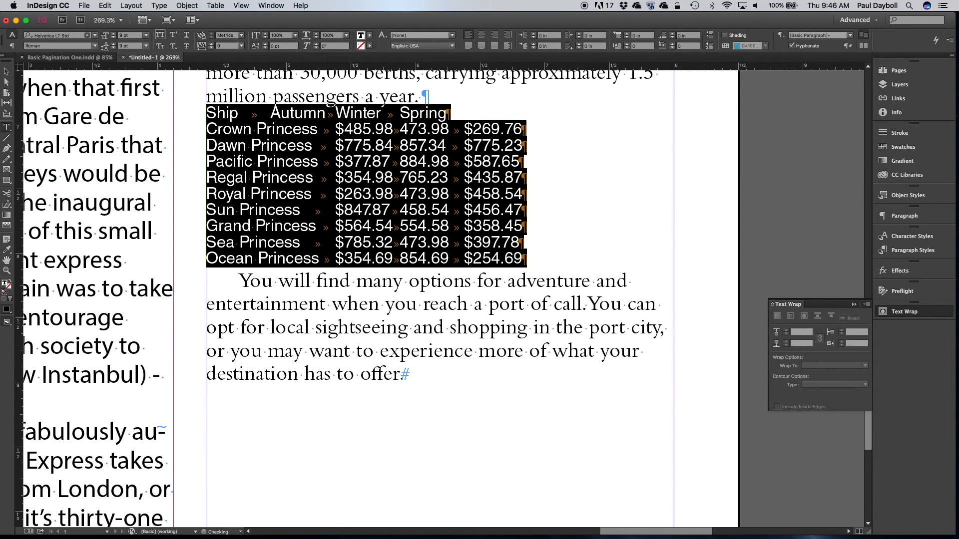
- Add 0.15 in of space before the price list's heading row
left_click(268, 110)
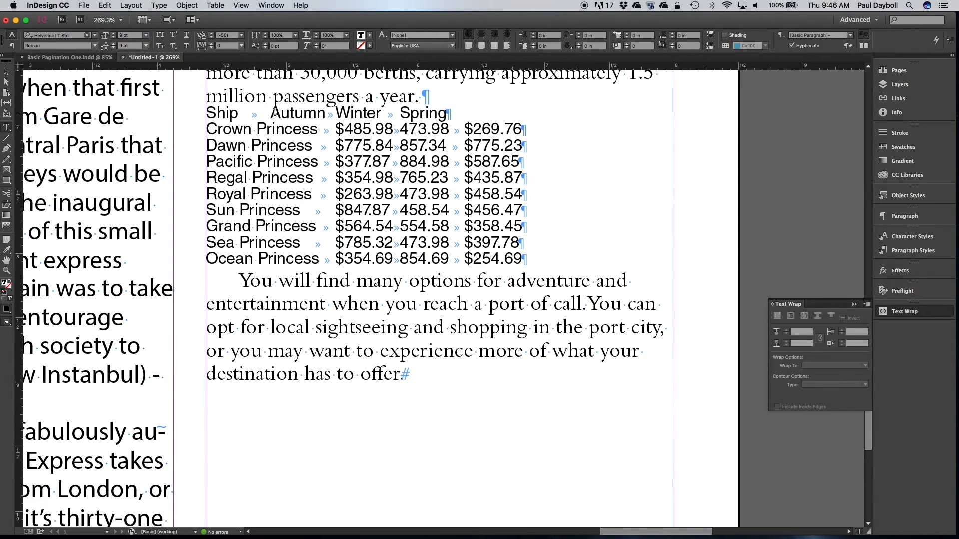
left_click_drag(317, 113, 241, 113)
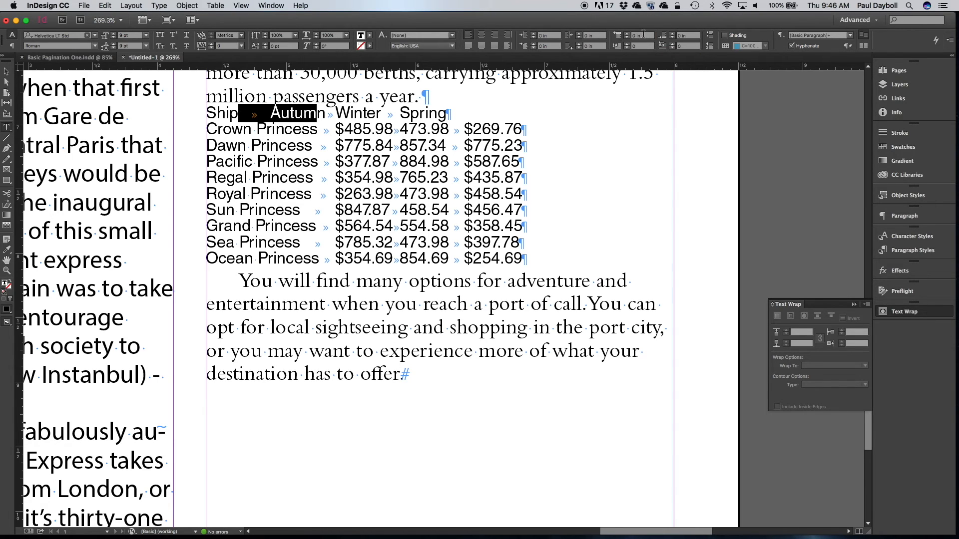
left_click(631, 36)
type(".15")
key("Tab")
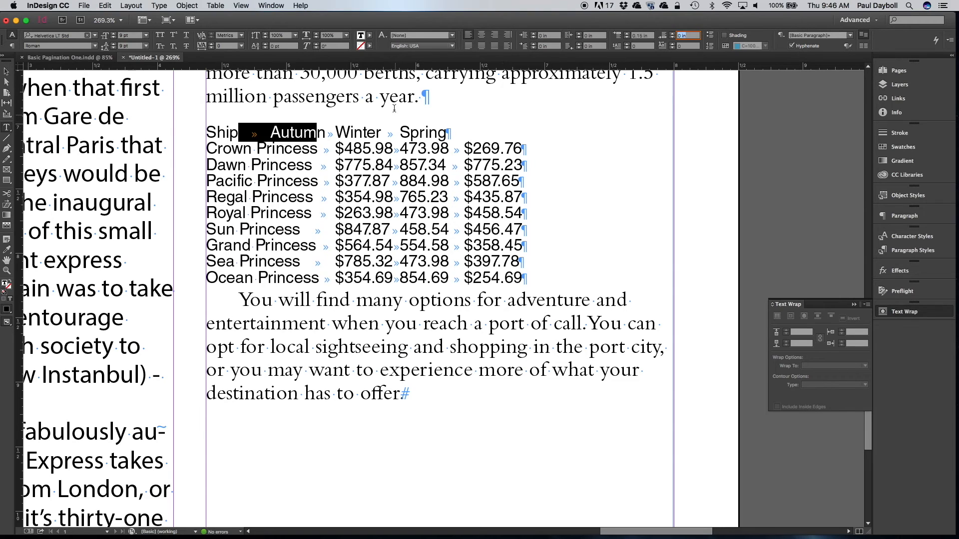
- Add 0.15 in of space after the Ocean Princess row at the end of the price list
left_click_drag(263, 280, 353, 278)
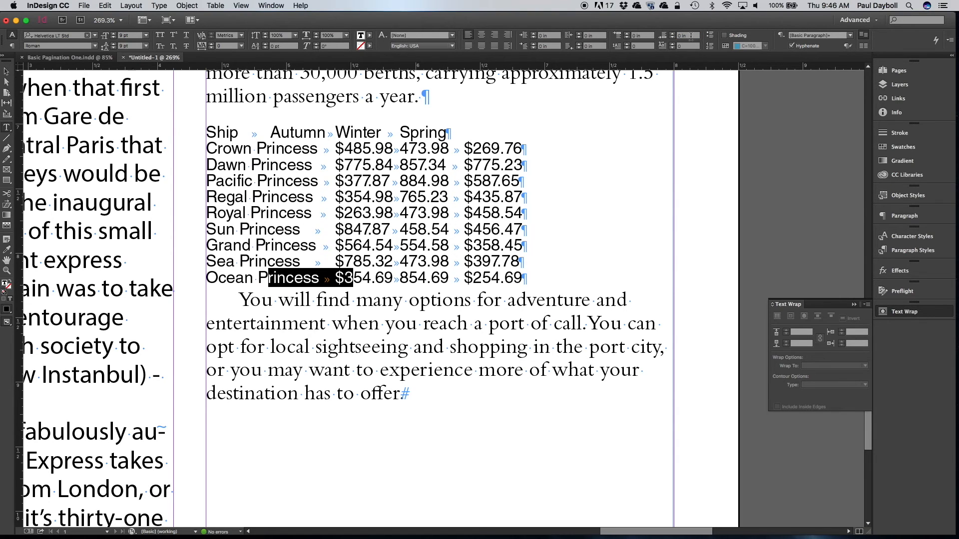
left_click(669, 37)
key("BackSpace")
key("Return")
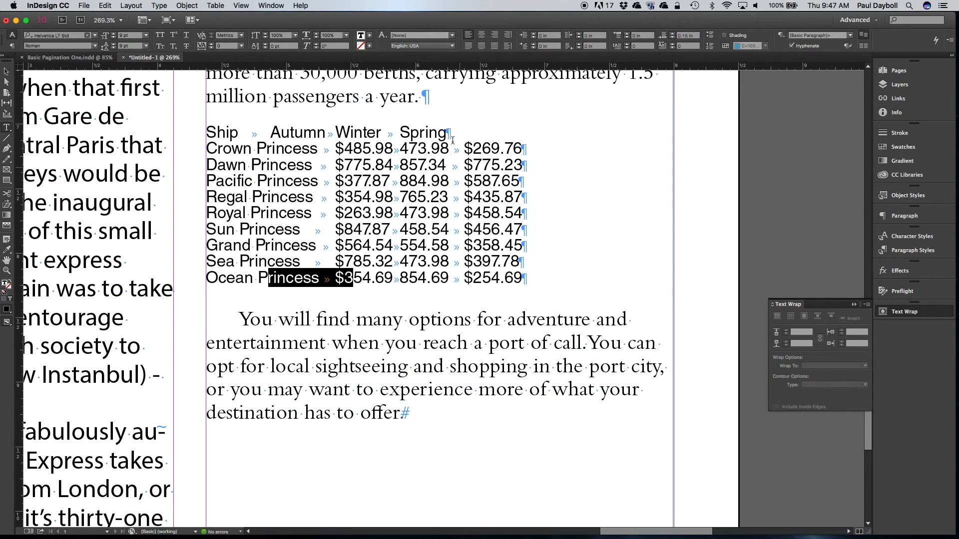
- Make the Ship, Autumn, Winter, Spring heading row Helvetica LT Std Bold
left_click_drag(451, 133, 208, 135)
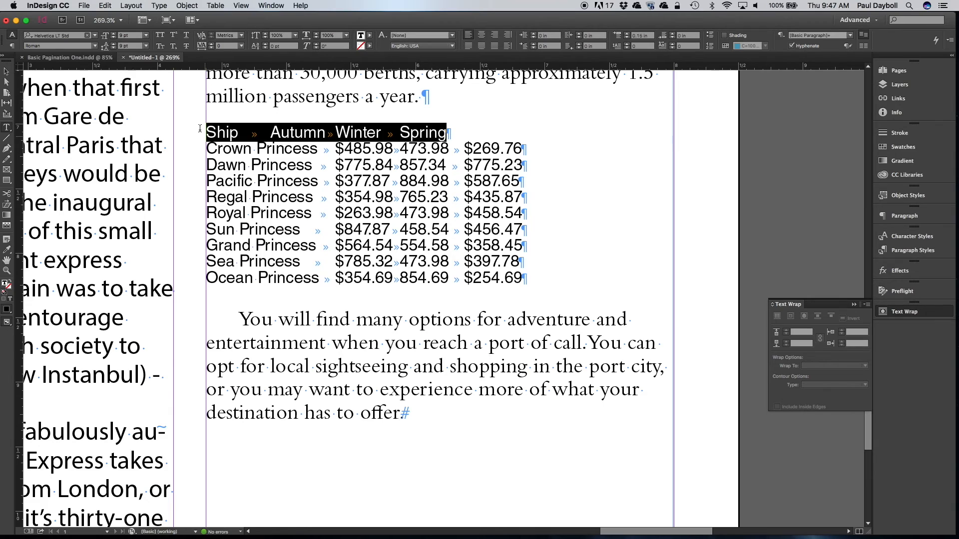
left_click(94, 46)
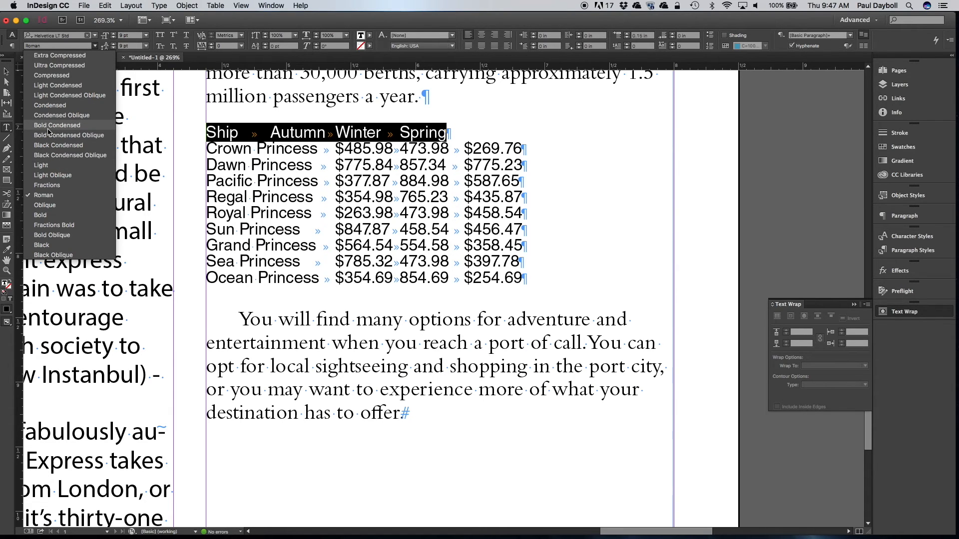
left_click(60, 216)
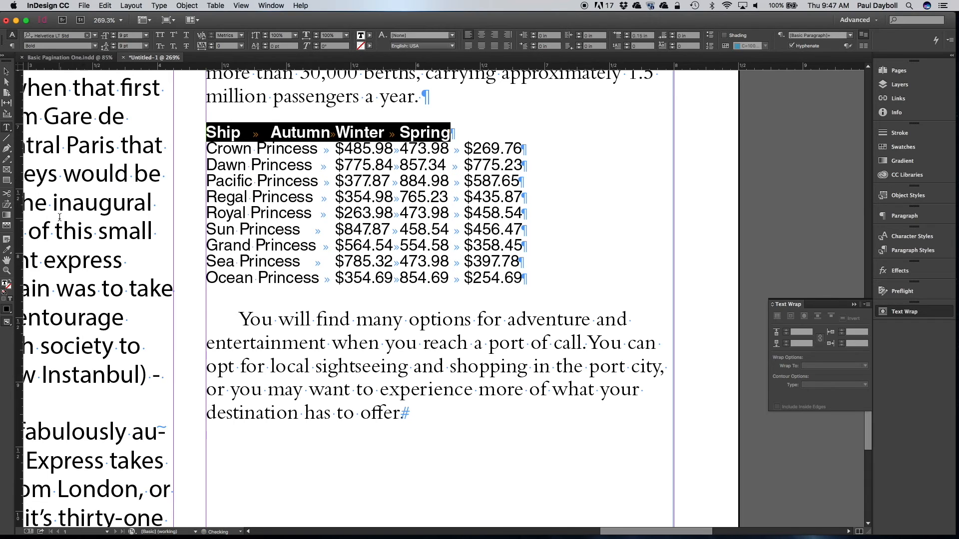
left_click(237, 149)
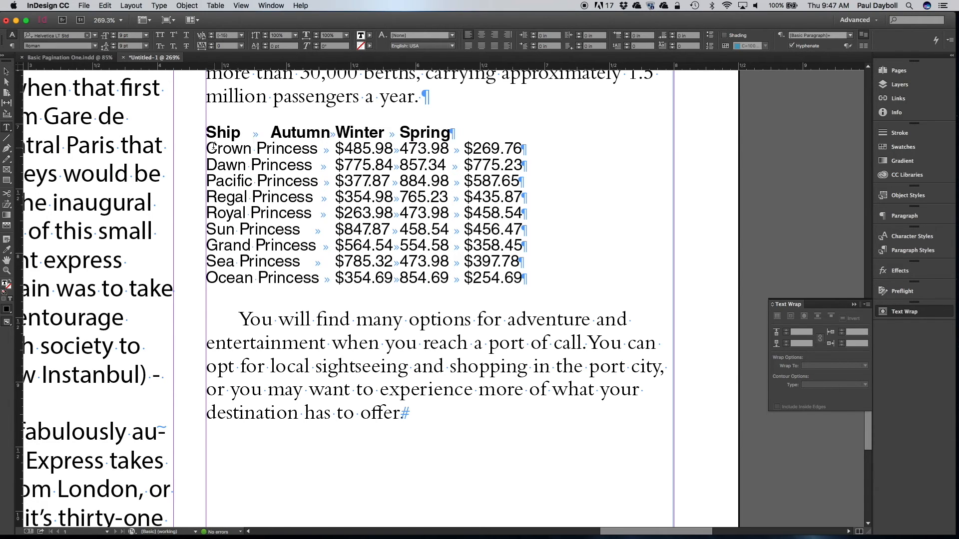
- Select the price rows from Crown Princess to Ocean Princess and show the tab ruler above the list, widened to the full column width
left_click_drag(206, 148, 277, 173)
left_click(277, 173)
left_click_drag(533, 279, 203, 156)
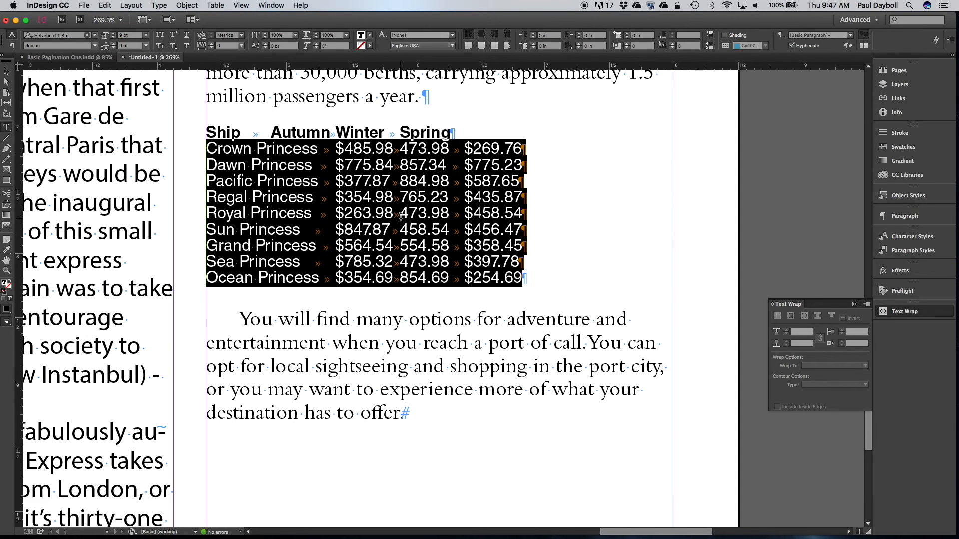
left_click(377, 165)
left_click_drag(363, 149, 381, 278)
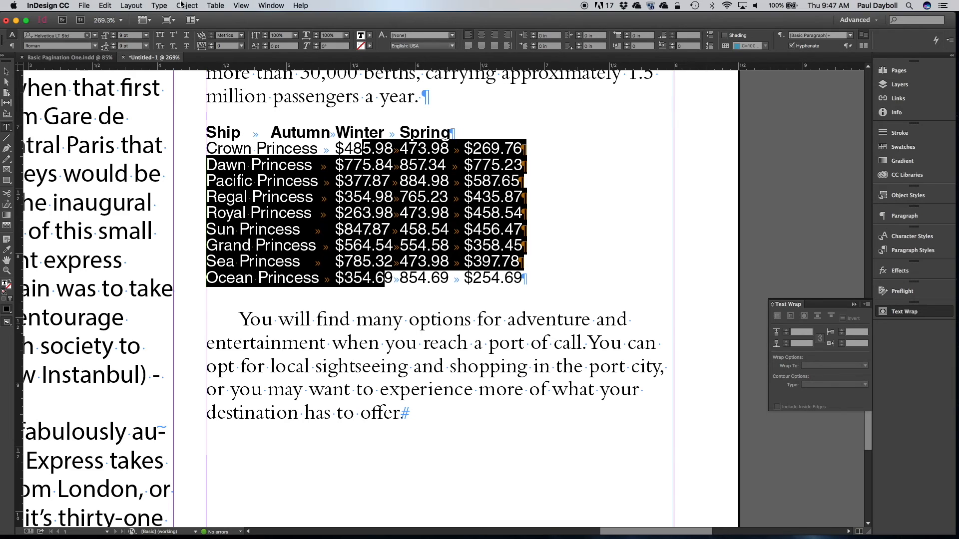
left_click(159, 6)
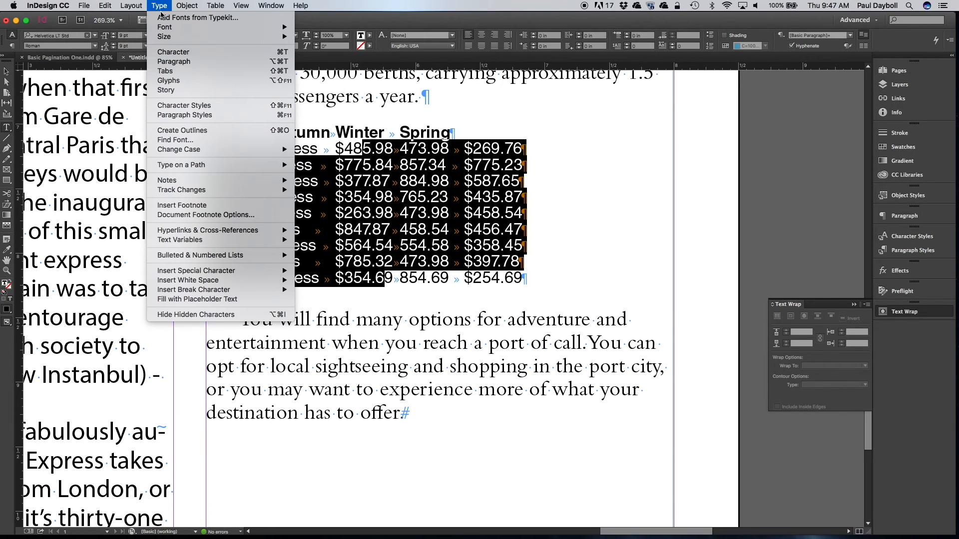
left_click(165, 72)
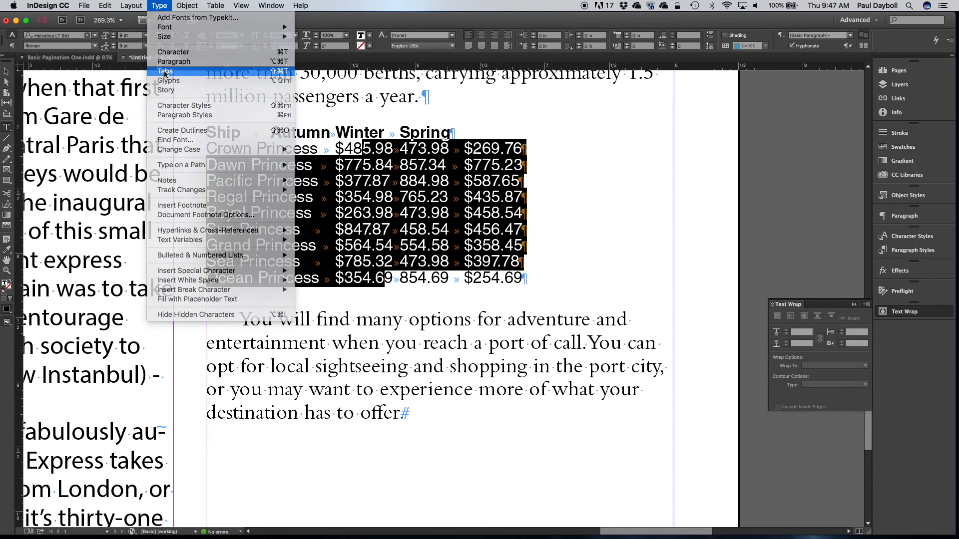
left_click_drag(258, 107, 318, 96)
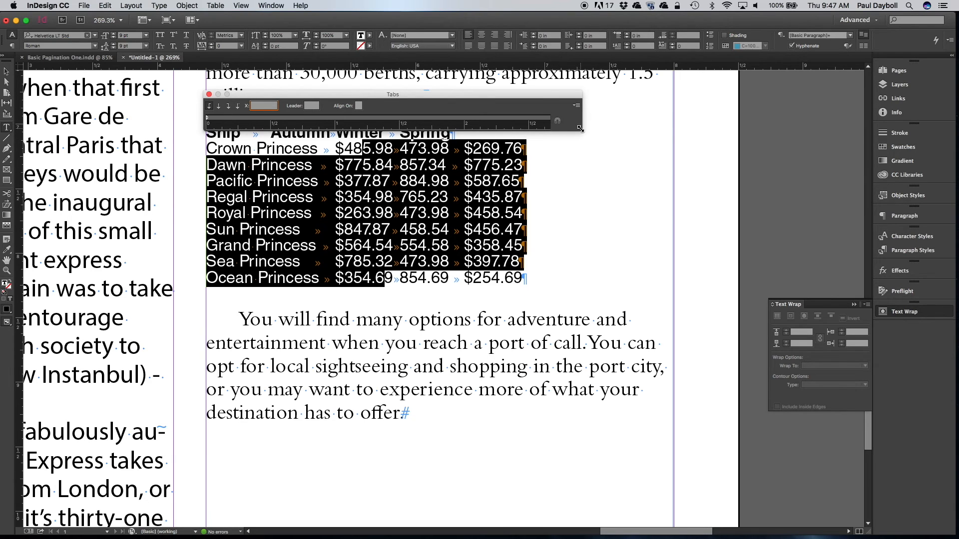
left_click_drag(577, 131, 722, 119)
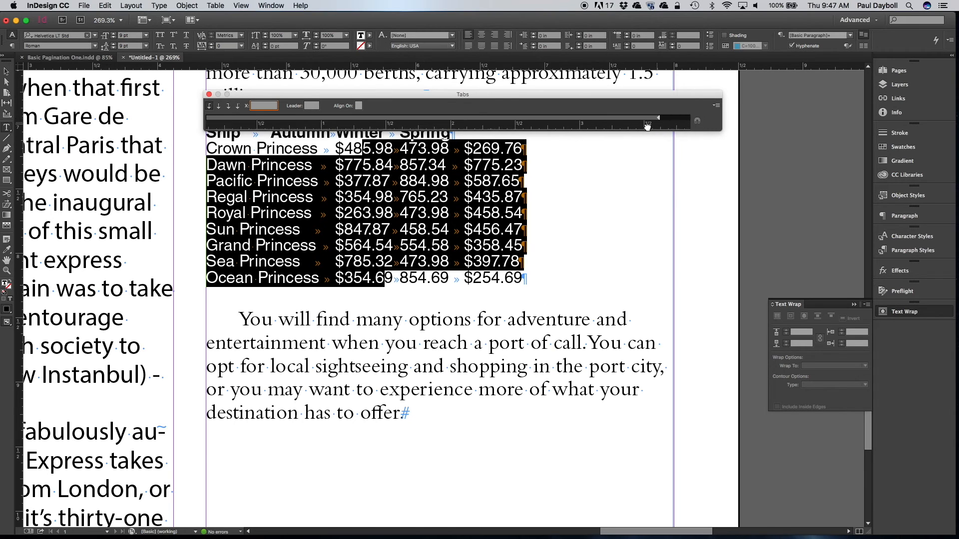
left_click_drag(647, 126, 680, 123)
mouse_move(280, 97)
left_mouse_down()
mouse_move(206, 92)
mouse_move(282, 92)
mouse_move(281, 105)
mouse_move(282, 88)
left_mouse_up()
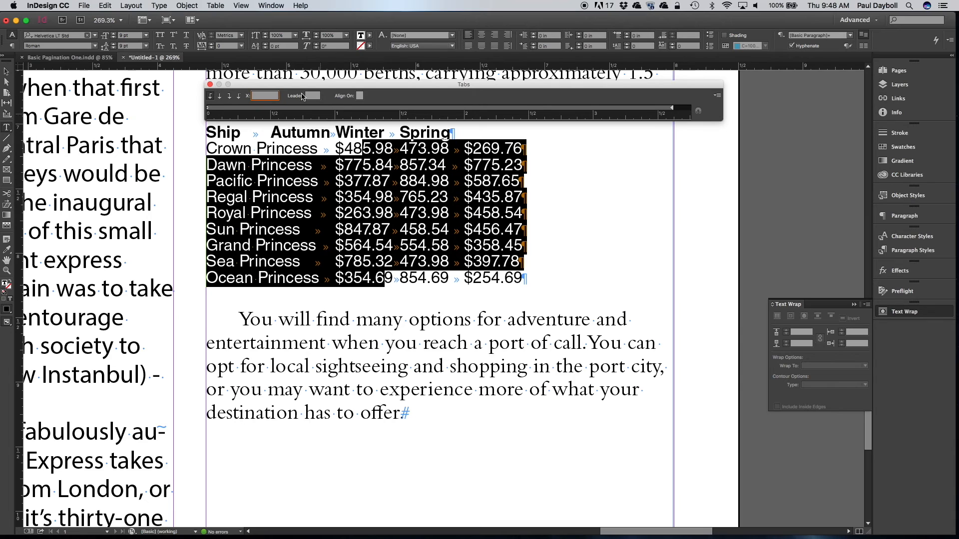
- Give the selected price rows decimal tab stops at 1.5694 in, 2.4167 in and 3.2917 in for the three price columns
left_click(239, 95)
left_click(379, 111)
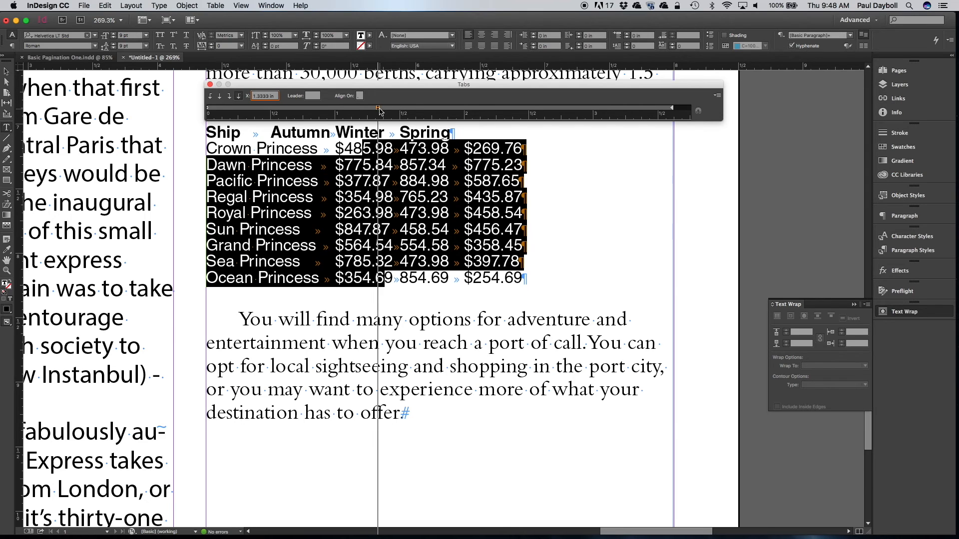
left_click_drag(380, 110, 395, 110)
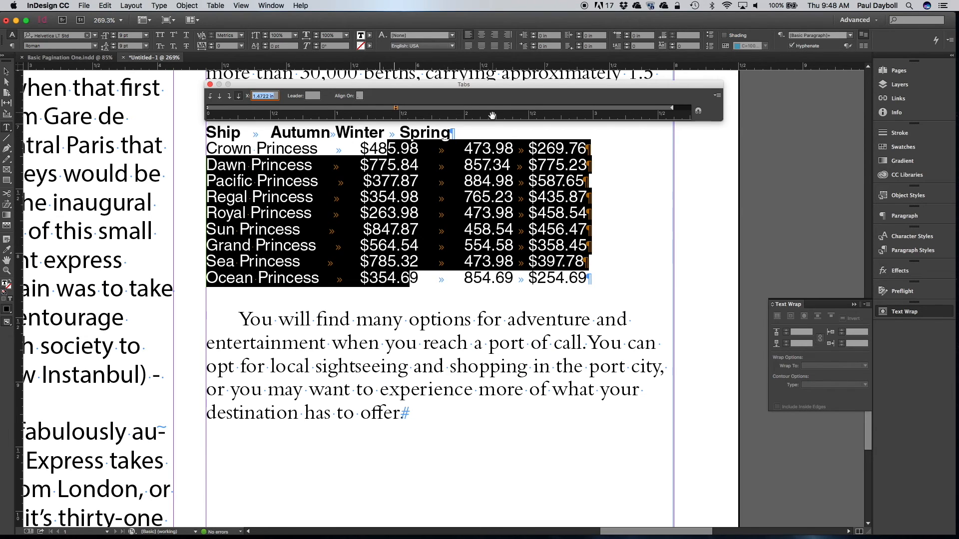
left_click_drag(493, 110, 502, 110)
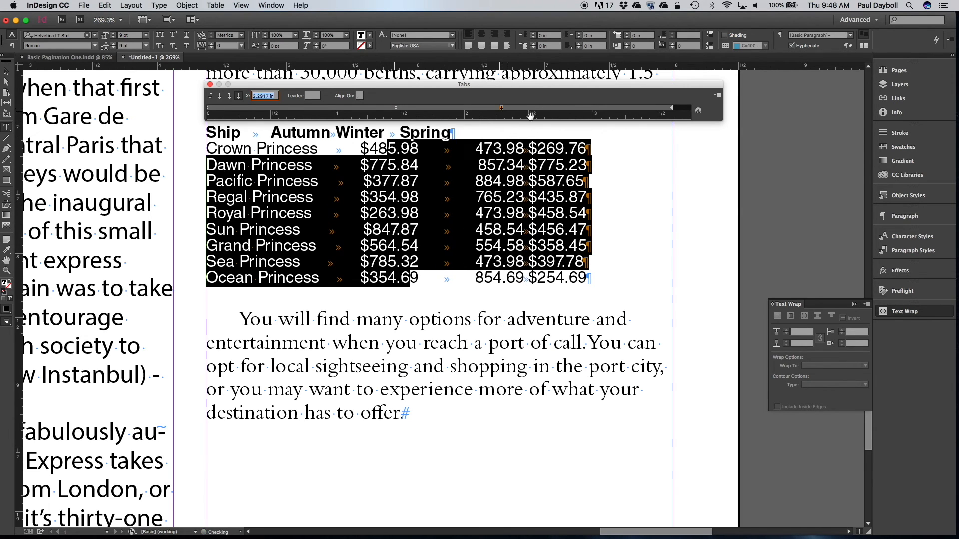
left_click_drag(574, 109, 632, 110)
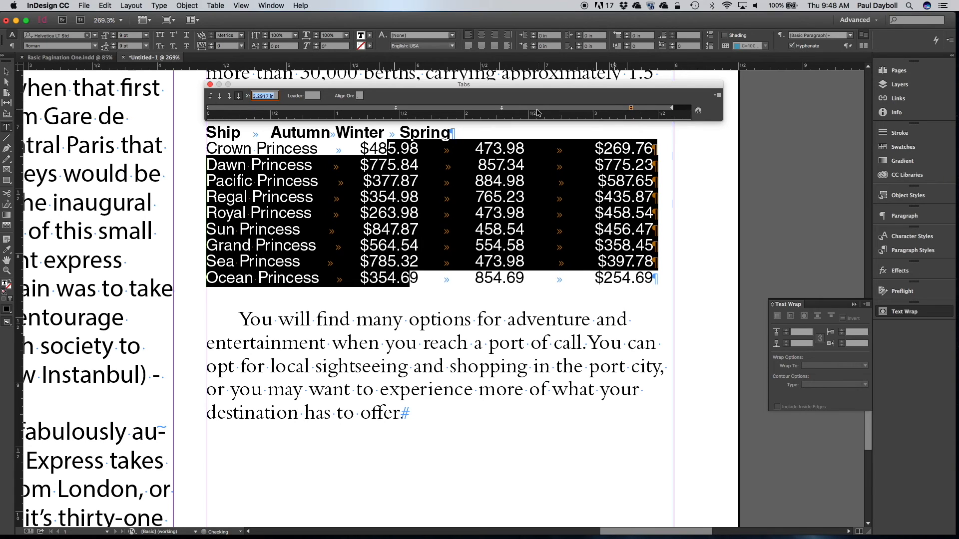
left_click_drag(503, 109, 518, 110)
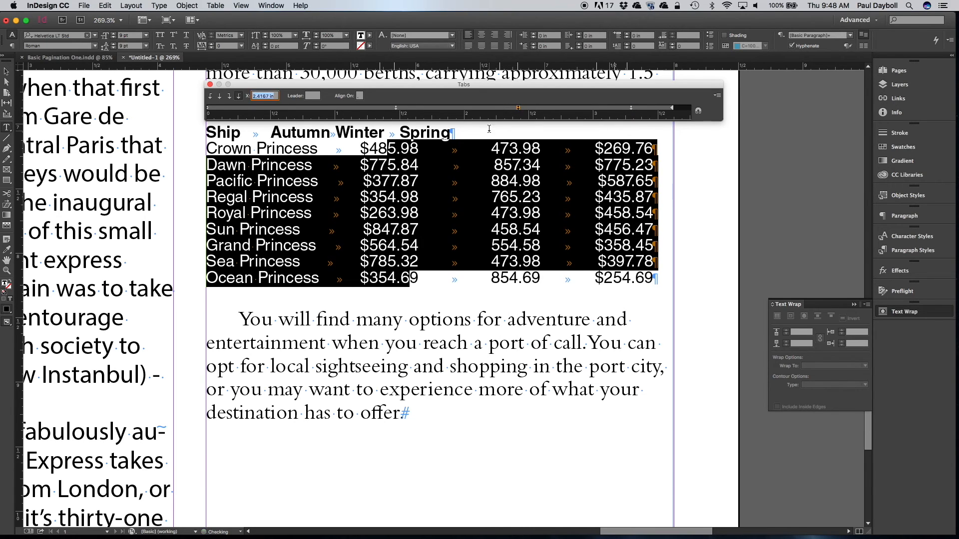
left_click_drag(396, 108, 408, 111)
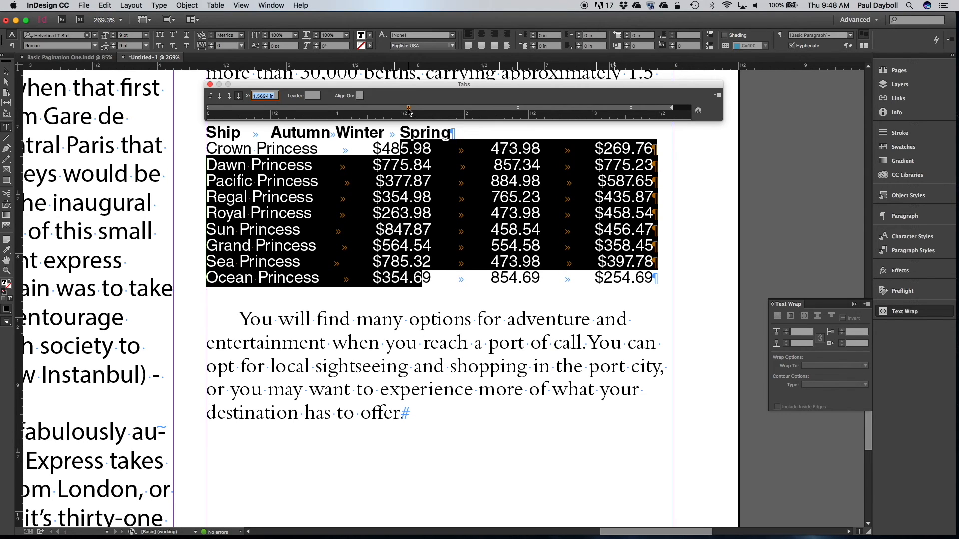
- Center the headings Autumn, Winter and Spring over their price columns with center tab stops, Autumn at 1.5278 in and Spring at 3.25 in
left_click_drag(451, 133, 218, 134)
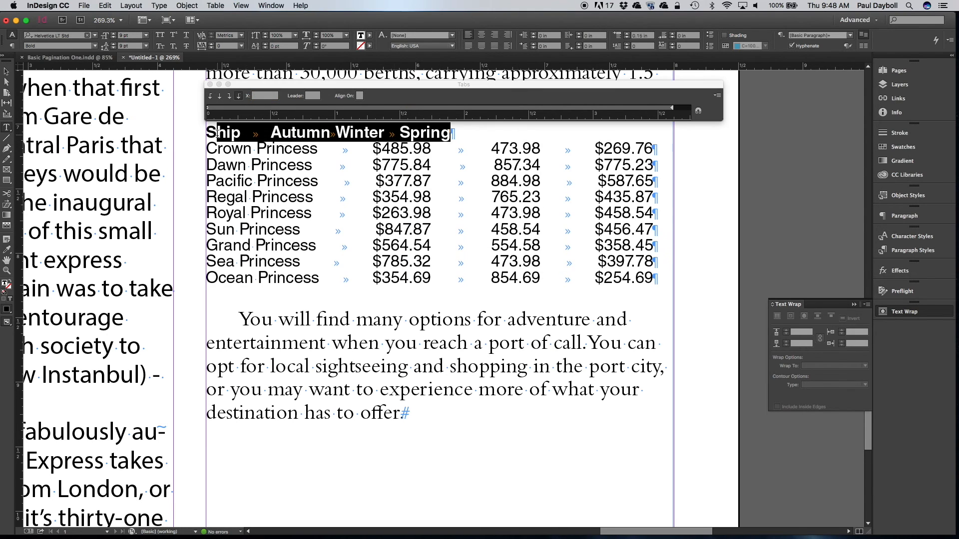
left_click(288, 136)
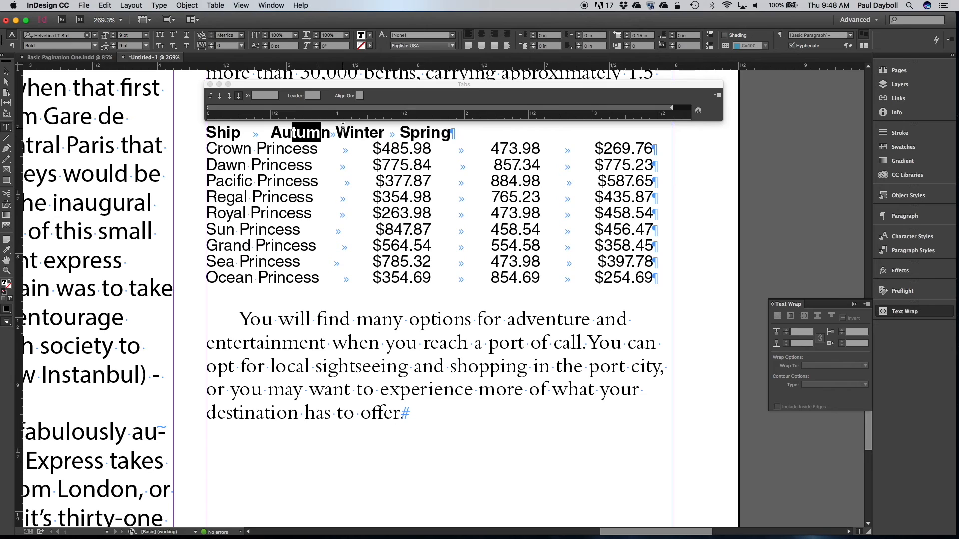
left_click(220, 97)
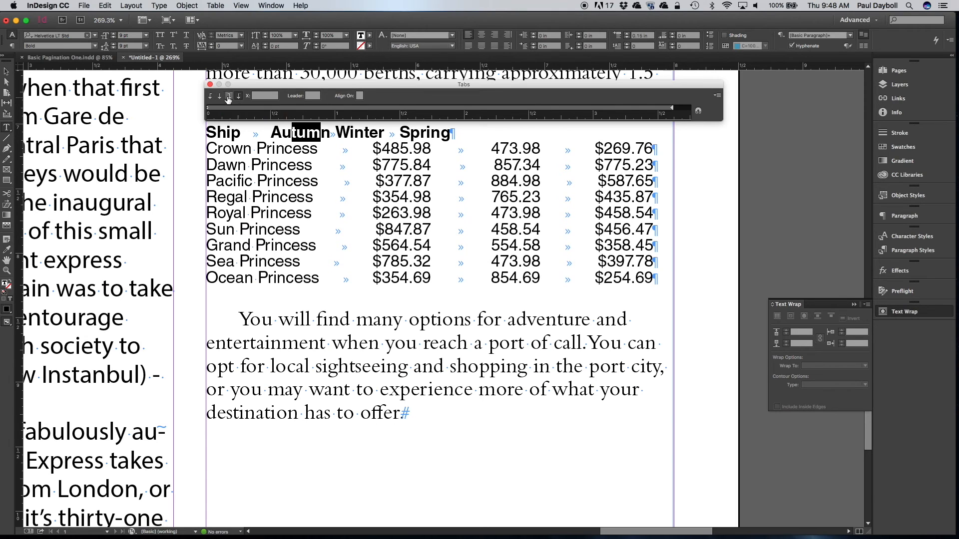
left_click_drag(397, 109, 402, 110)
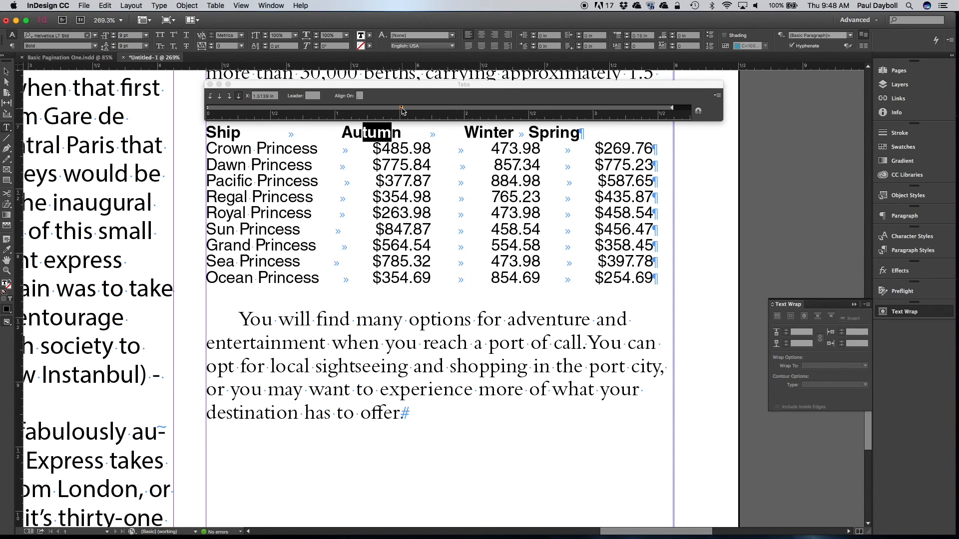
left_click(219, 96)
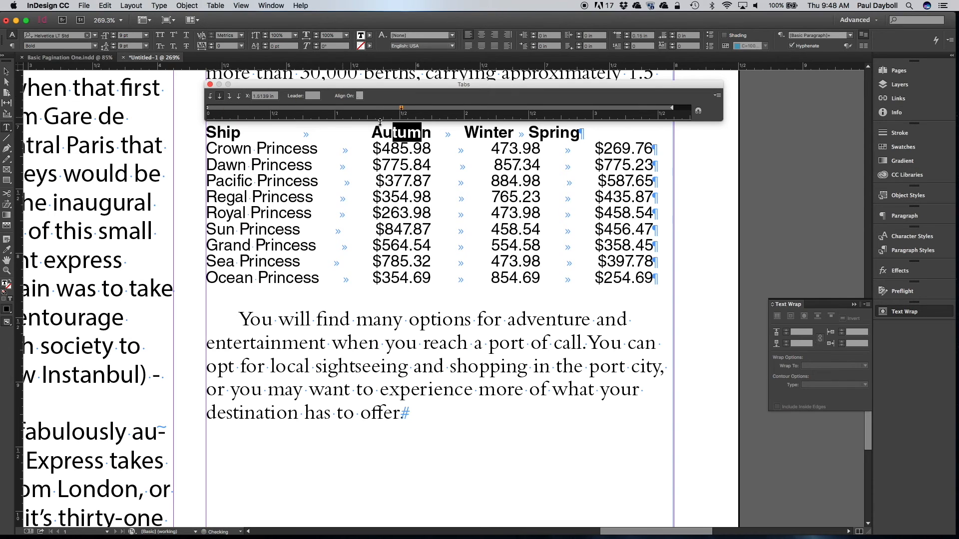
left_click_drag(401, 109, 404, 109)
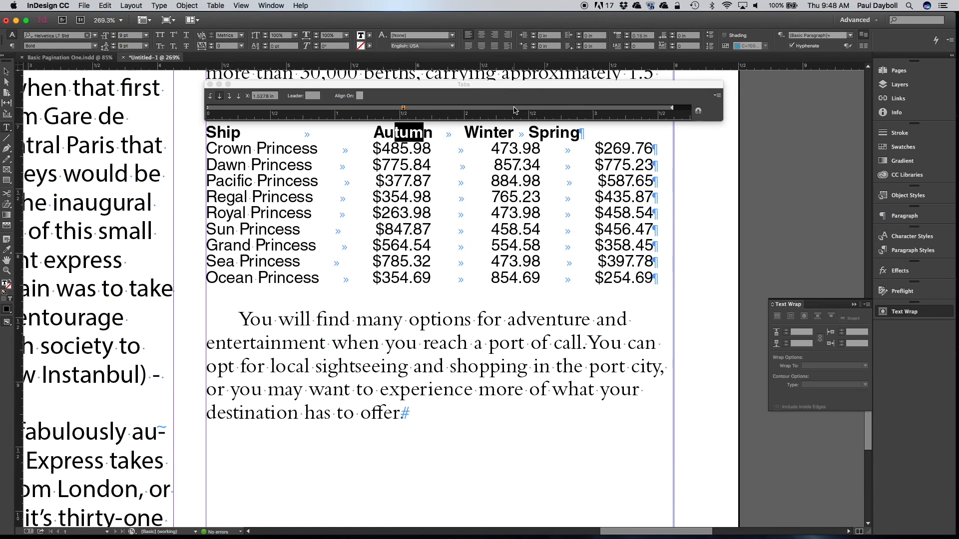
left_click_drag(514, 108, 515, 109)
left_click_drag(628, 108, 626, 109)
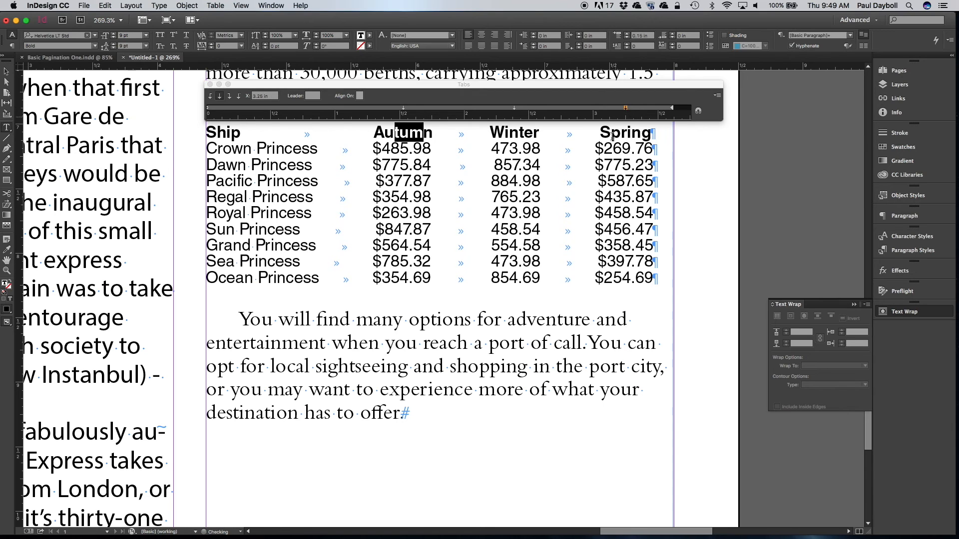
scroll(240, 150, "up", 1)
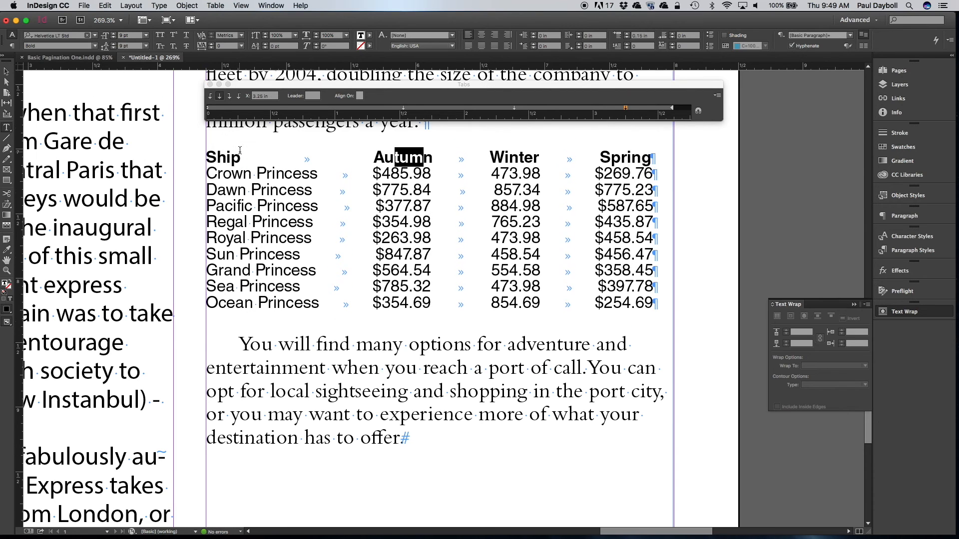
left_click(210, 84)
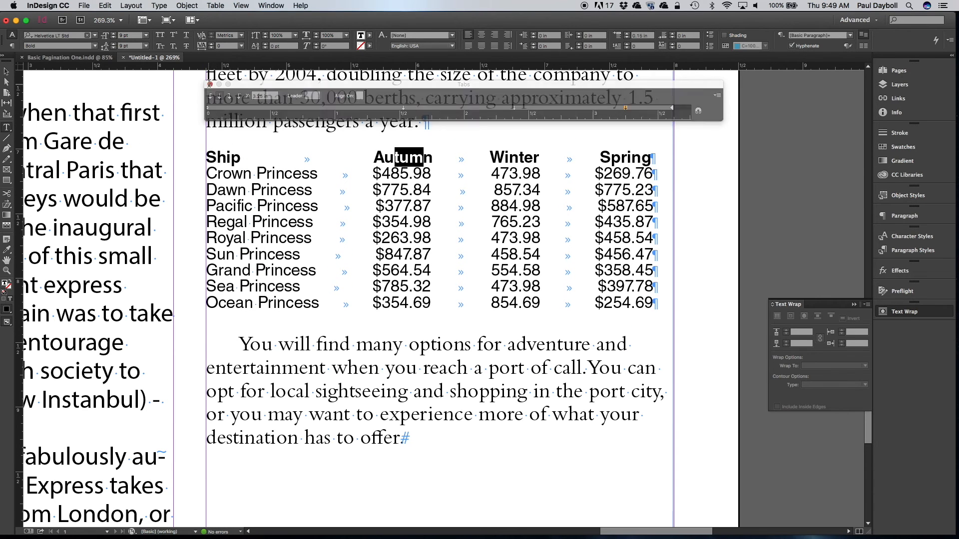
- Draw an empty graphic frame about 1.15 in wide by 1.34 in high over the outer edge of the cruise article's body text
scroll(285, 182, "up", 5)
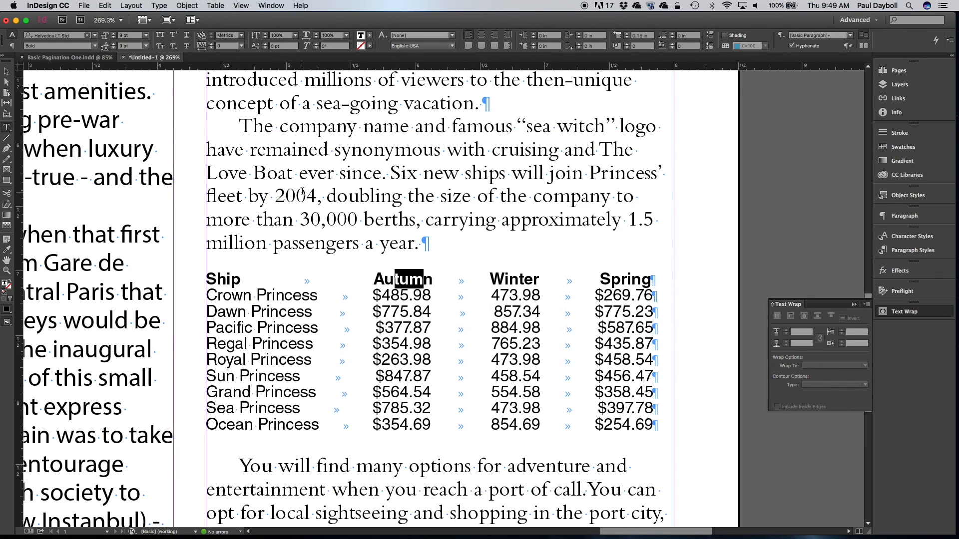
key("super+minus")
key("super+minus")
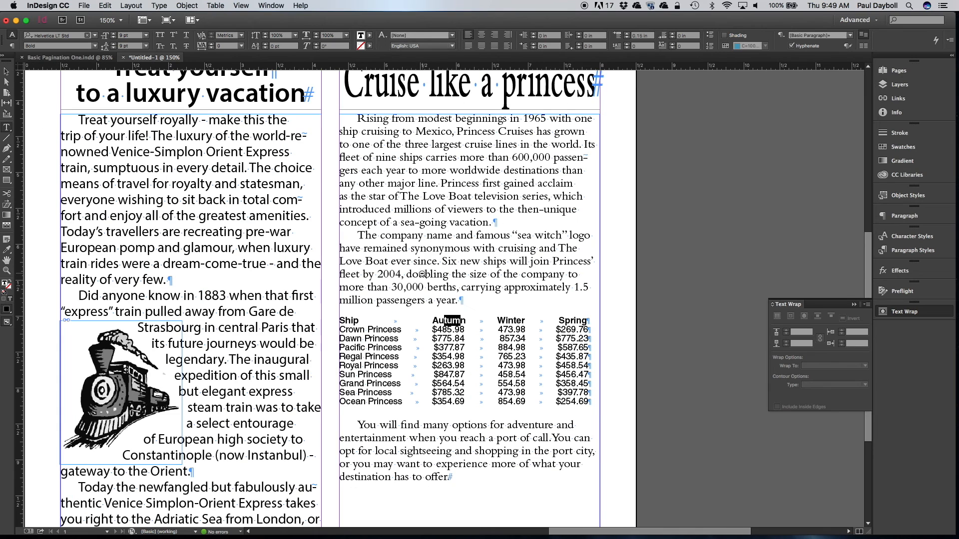
scroll(451, 273, "up", 1)
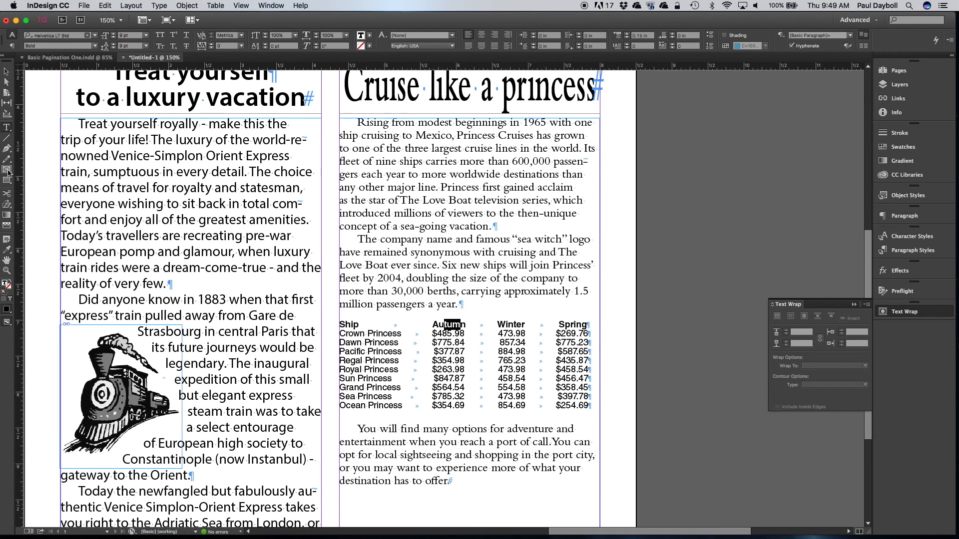
key("Escape")
key("m")
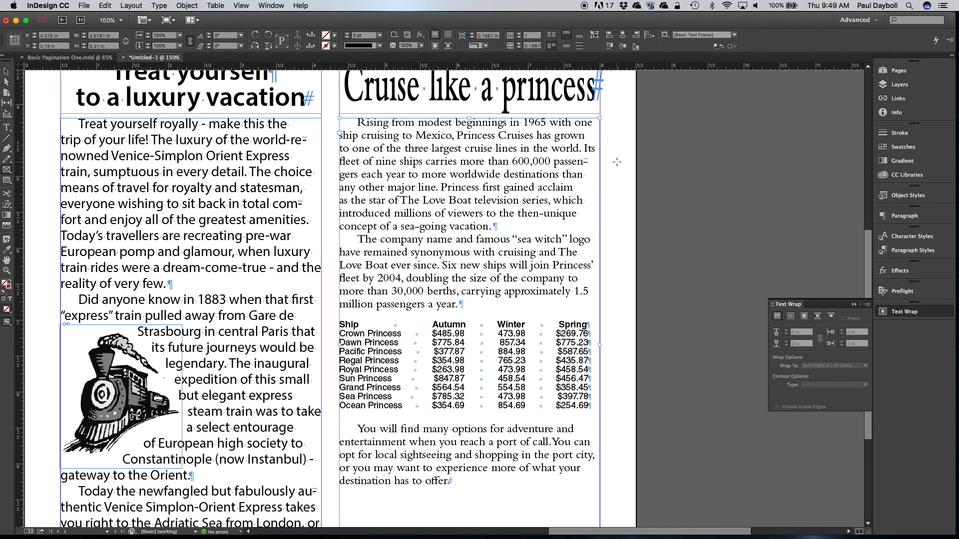
left_click_drag(616, 161, 533, 258)
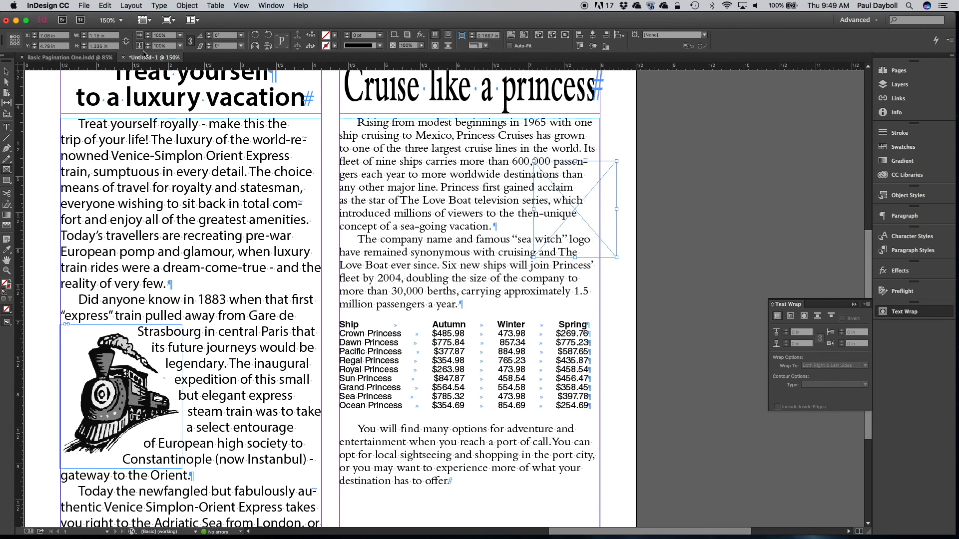
- Size the empty frame to 1.5 in wide by 1.875 in high and place CruiseShipGraphicGS.tif in it
left_click(114, 35)
type("1.5")
key("Tab")
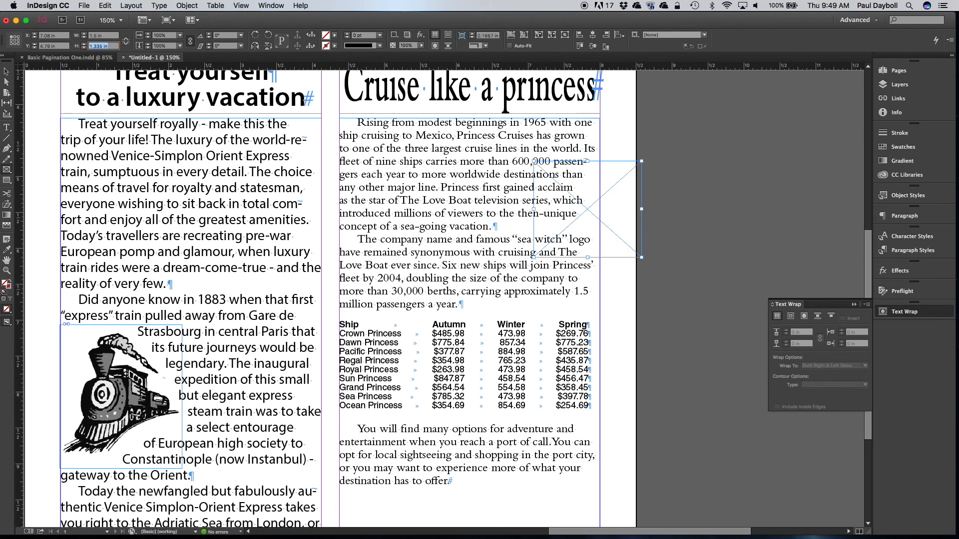
type("1.875")
key("Tab")
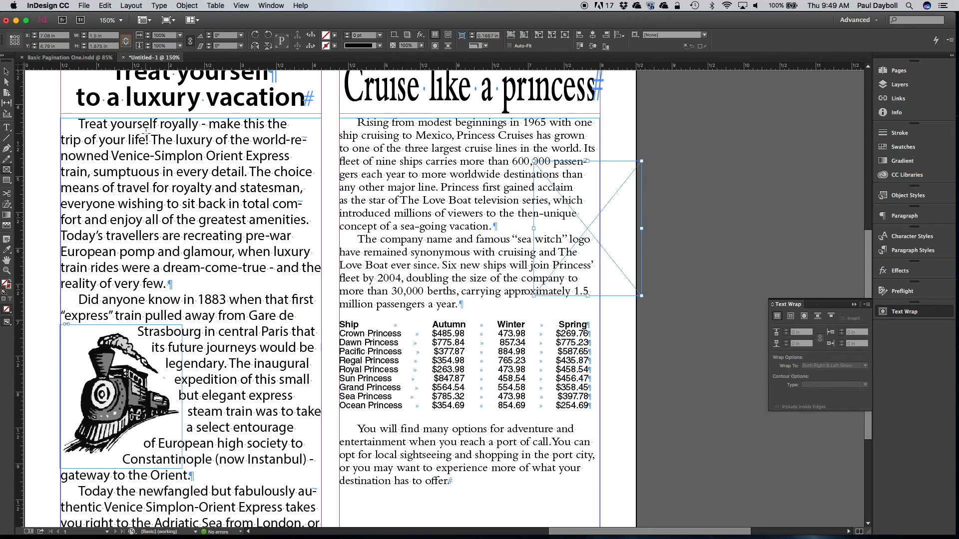
key("super+d")
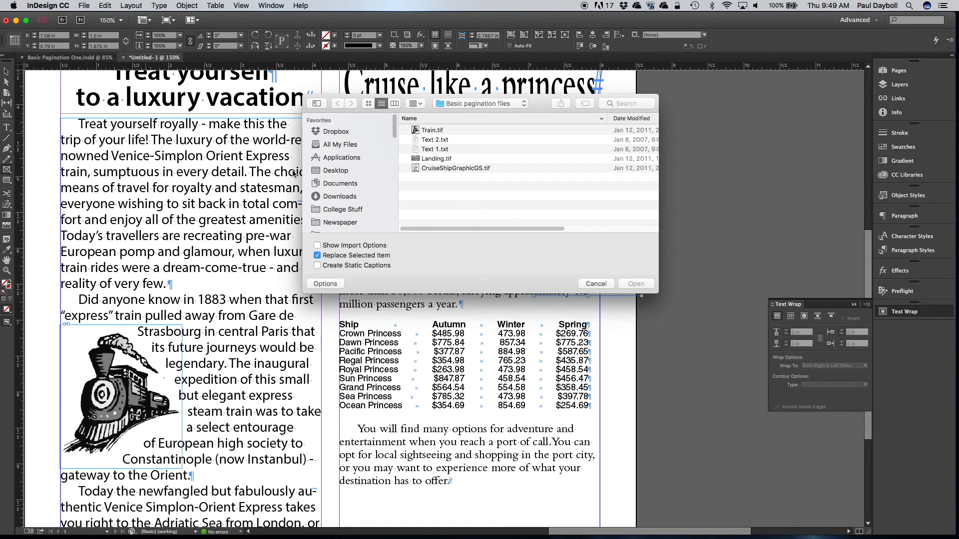
double_click(439, 169)
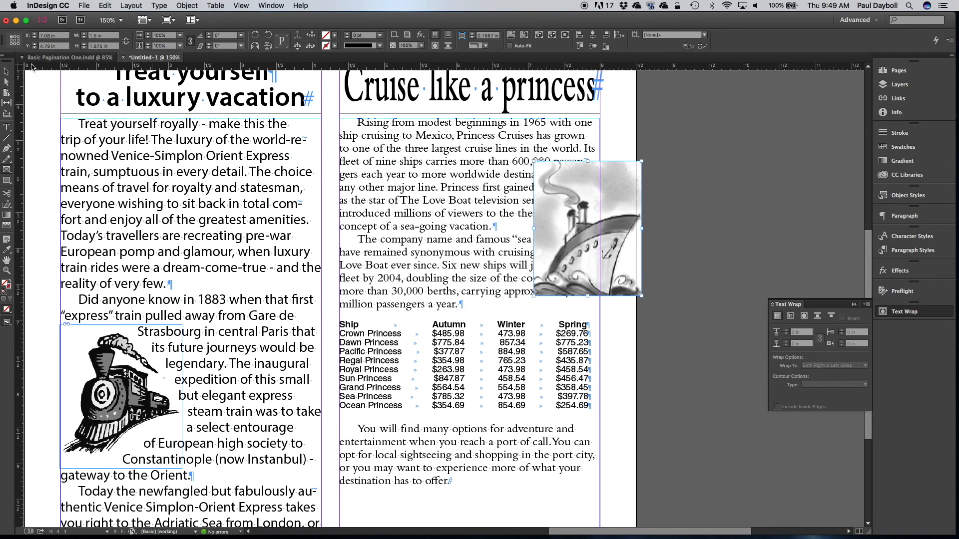
- Scale the cruise ship image to 67% within its frame and reposition it so the whole ship sits centered in the frame
left_click(7, 71)
left_click(588, 229)
left_click_drag(588, 229, 590, 230)
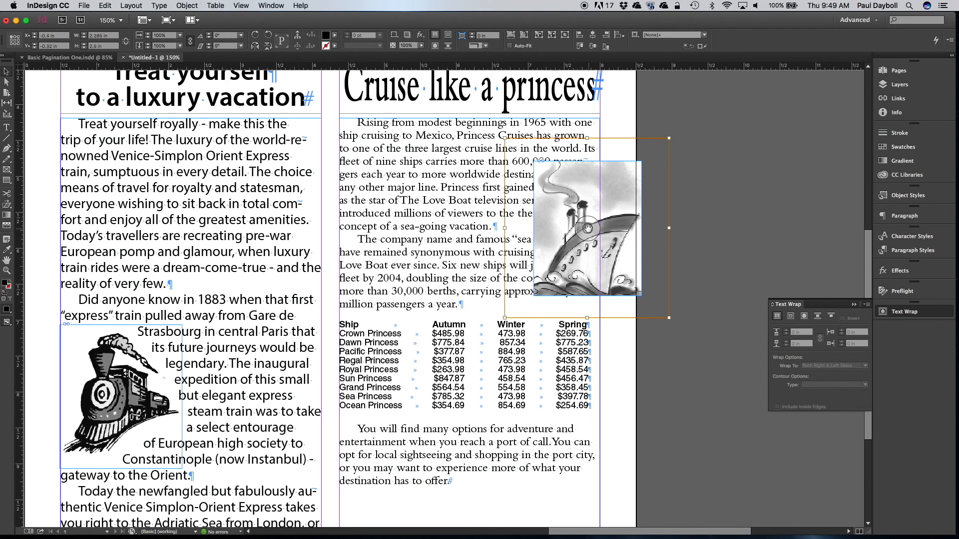
left_click(165, 35)
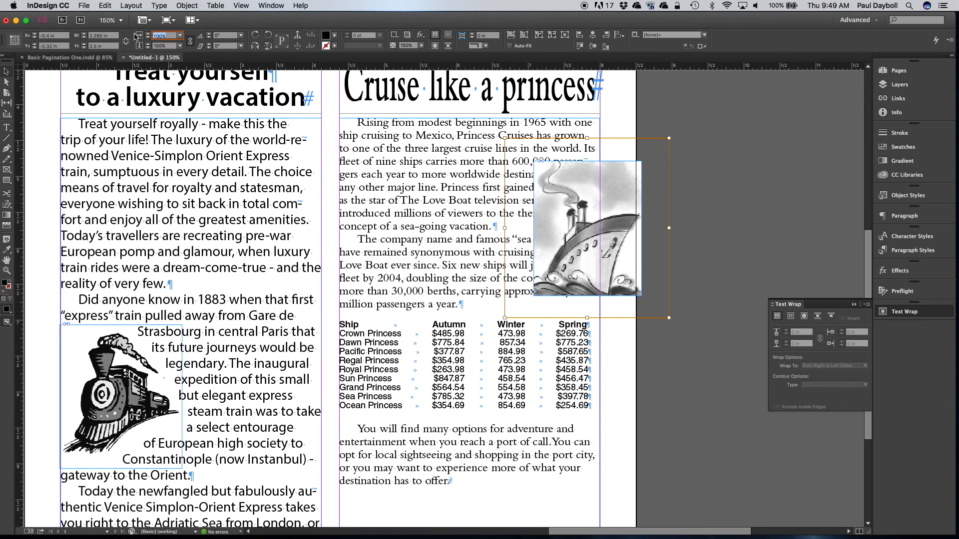
type("67")
key("Tab")
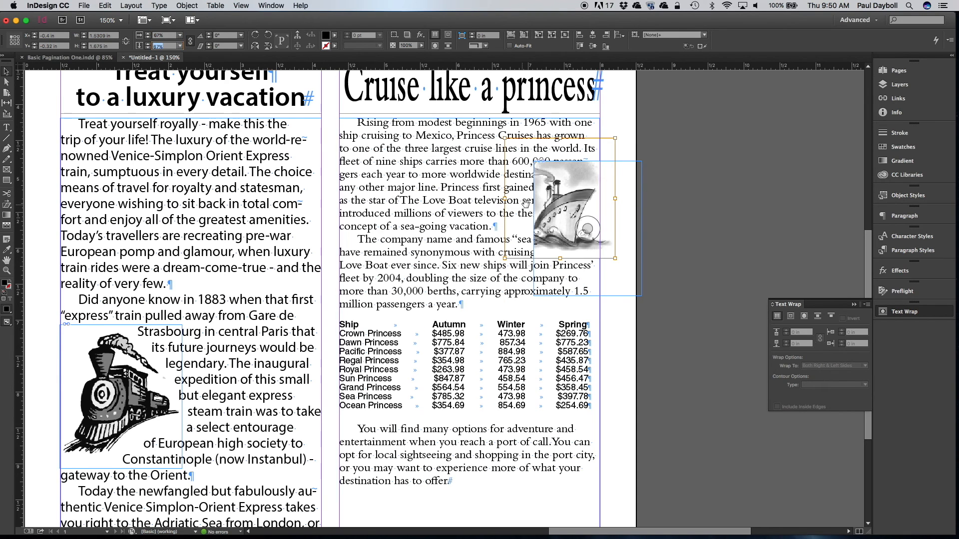
left_click_drag(567, 204, 596, 237)
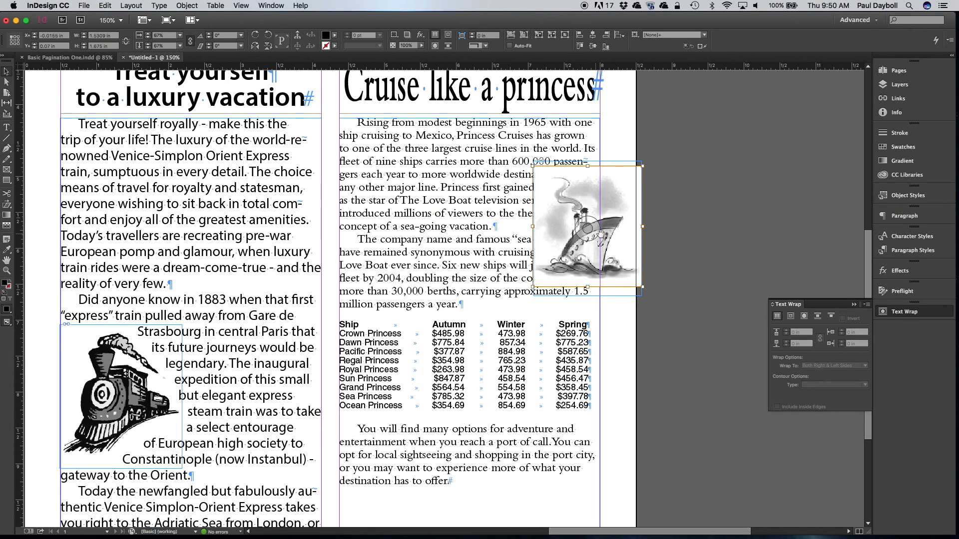
- Move the ship frame into the upper outer corner of the cruise article's body text and wrap the text around its bounding box
left_click(671, 237)
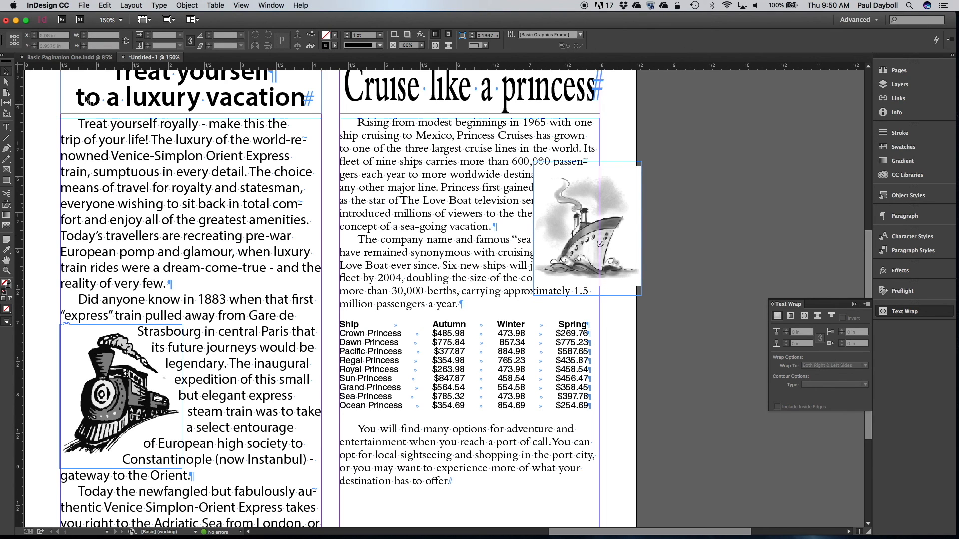
left_click(639, 199)
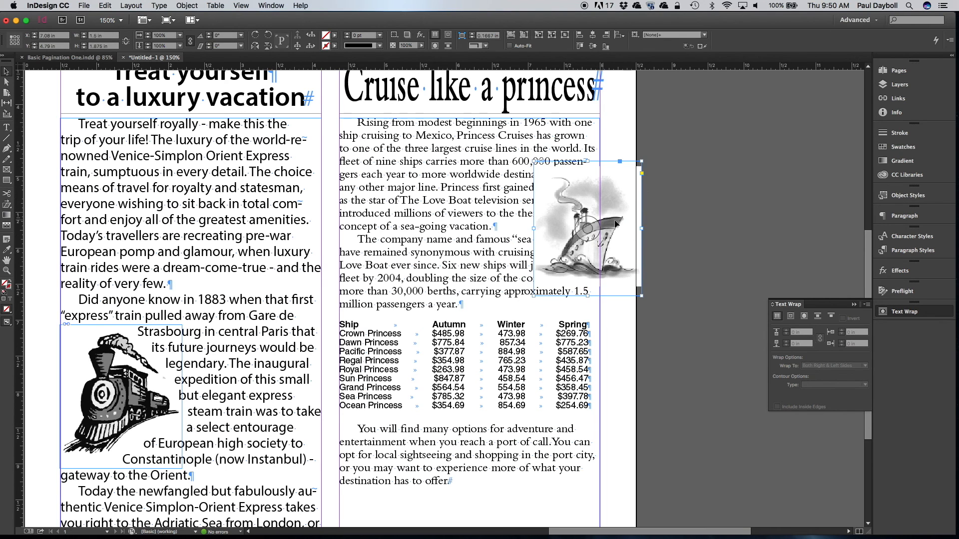
left_click_drag(628, 190, 585, 146)
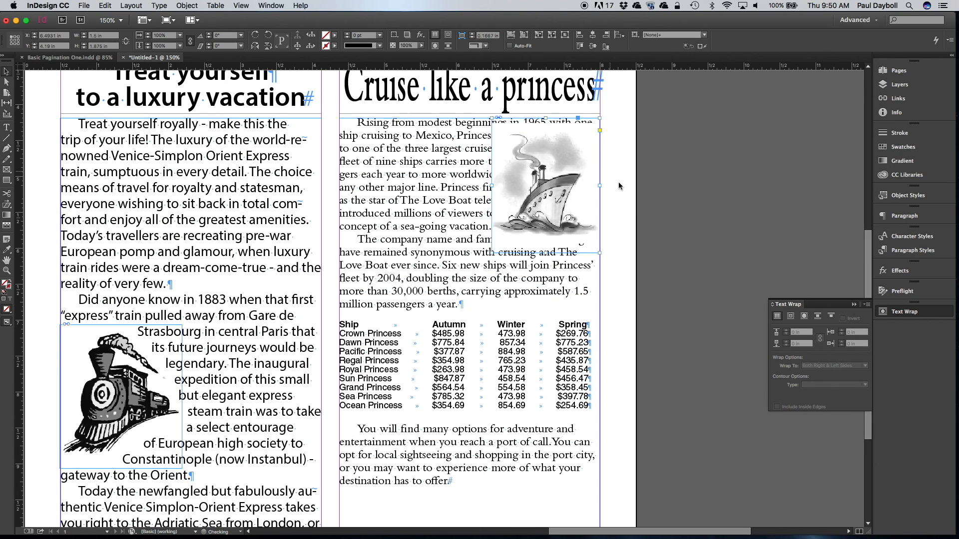
left_click_drag(571, 185, 571, 189)
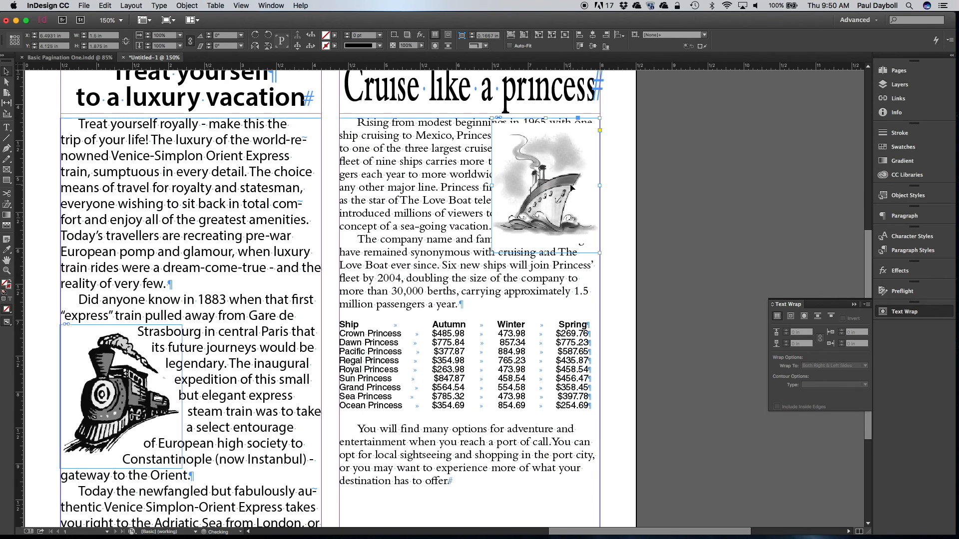
left_click(790, 316)
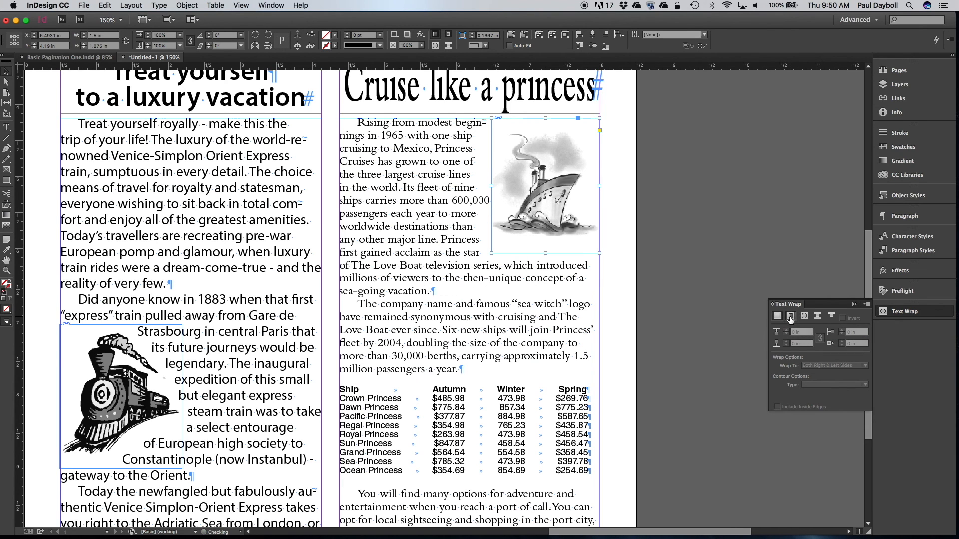
left_click(685, 251)
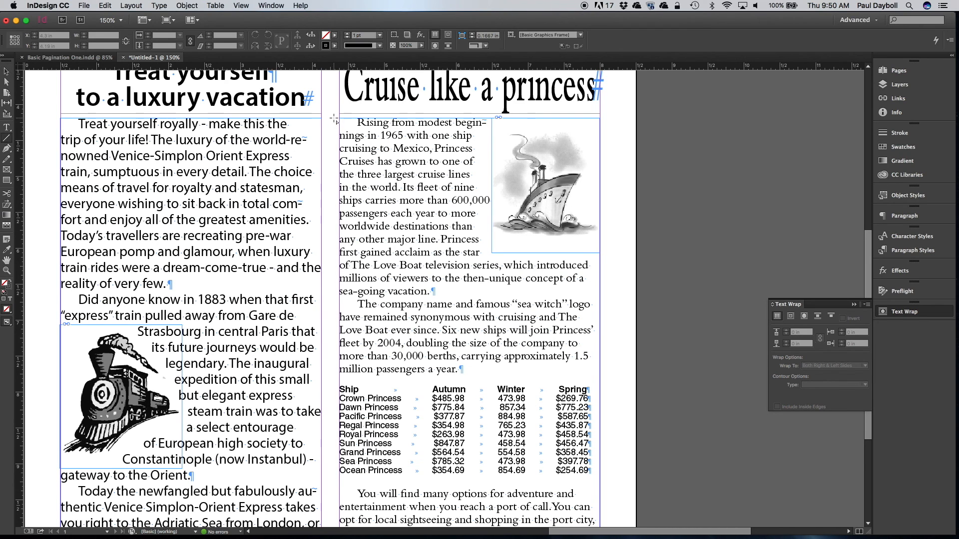
- Draw a vertical 1 pt line 7.125 in long down the gutter between the two articles, then check the full page in preview
scroll(333, 84, "up", 1)
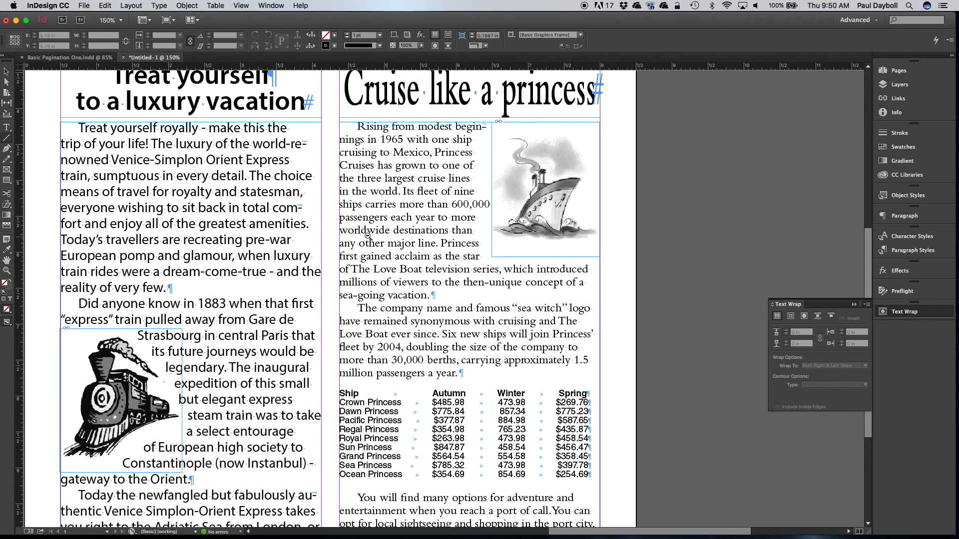
key("alt+super+space")
left_click(67, 225)
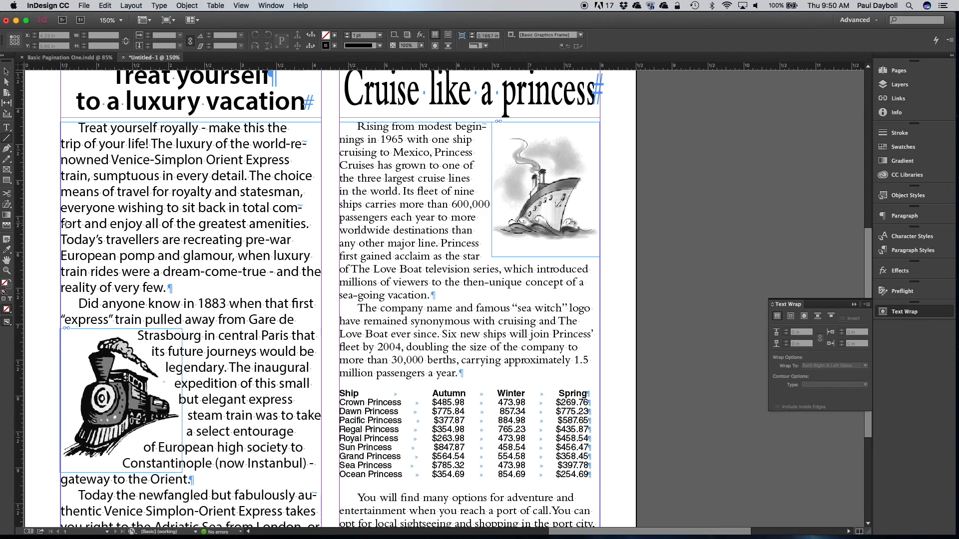
key("super+space")
left_click(330, 228, "alt+super")
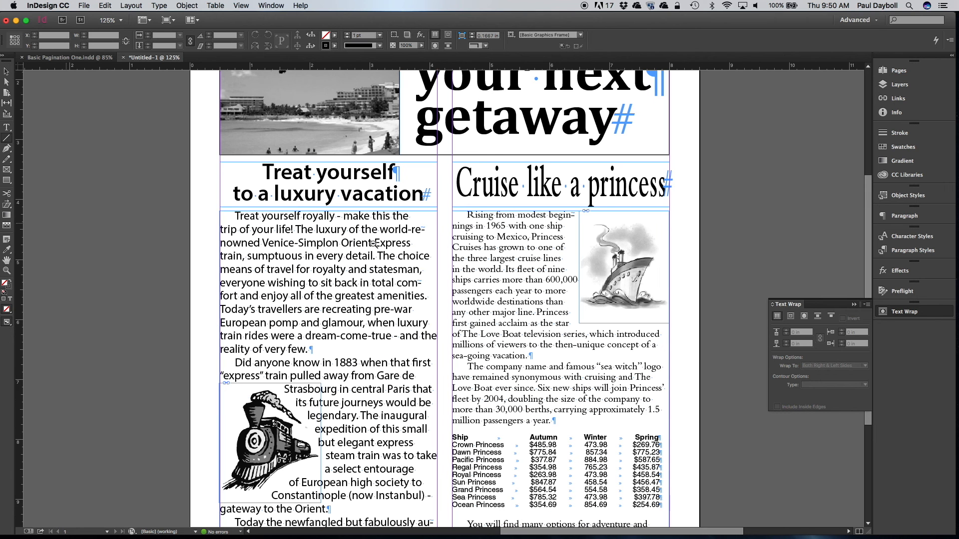
scroll(448, 265, "down", 5)
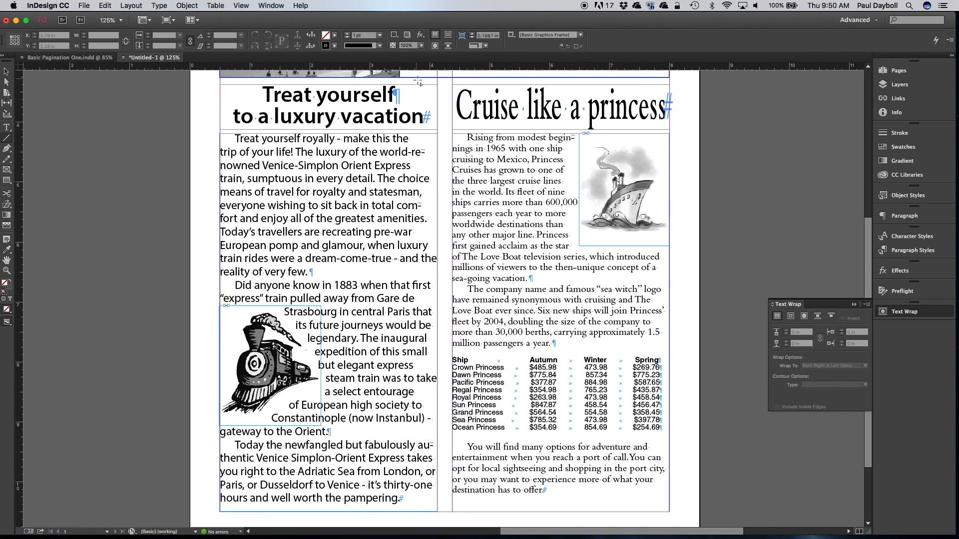
mouse_move(444, 87)
left_mouse_down()
mouse_move(483, 287)
mouse_move(478, 362)
mouse_move(499, 511)
left_mouse_up()
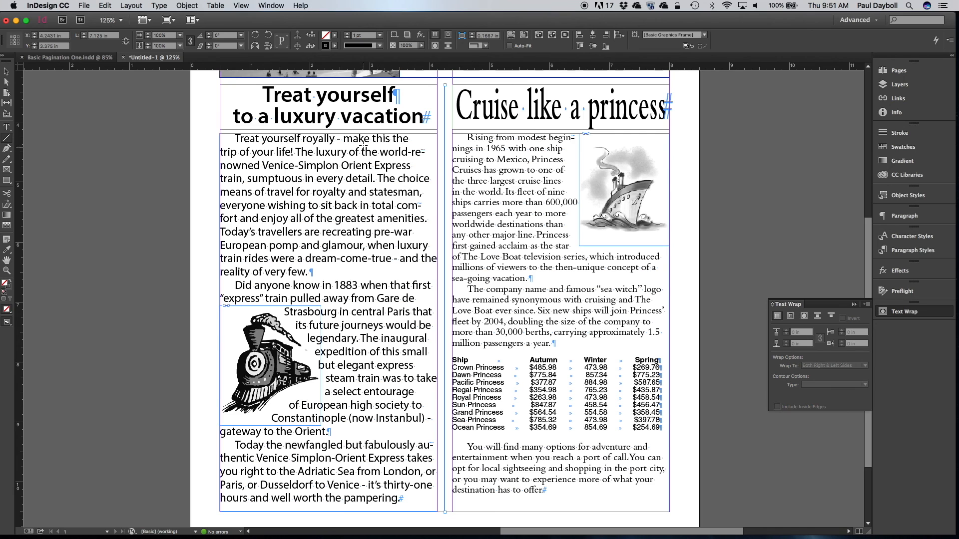
left_click(379, 35)
left_click(379, 36)
key("super+0")
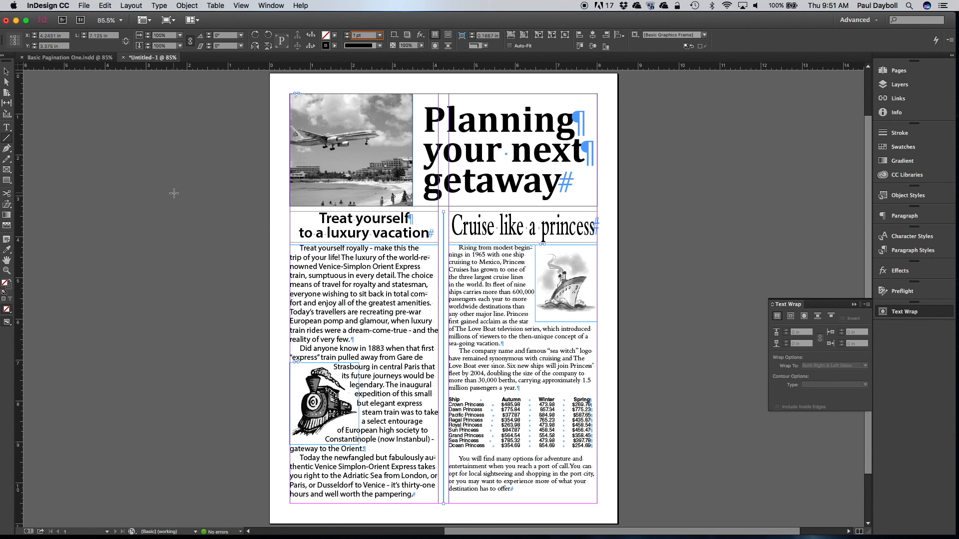
key("w")
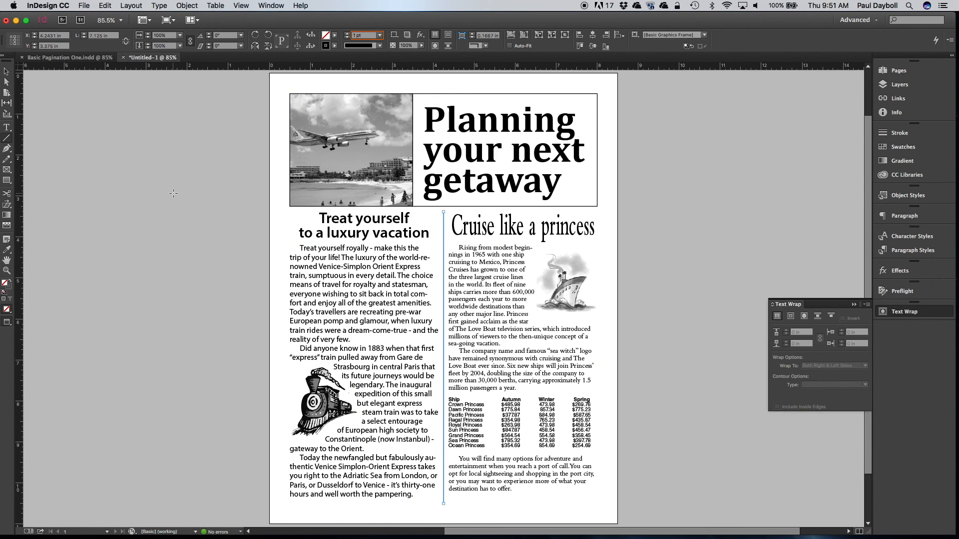
key("w")
- Fill the "Planning your next getaway" headline frame with Black at a 15% tint
left_click(6, 71)
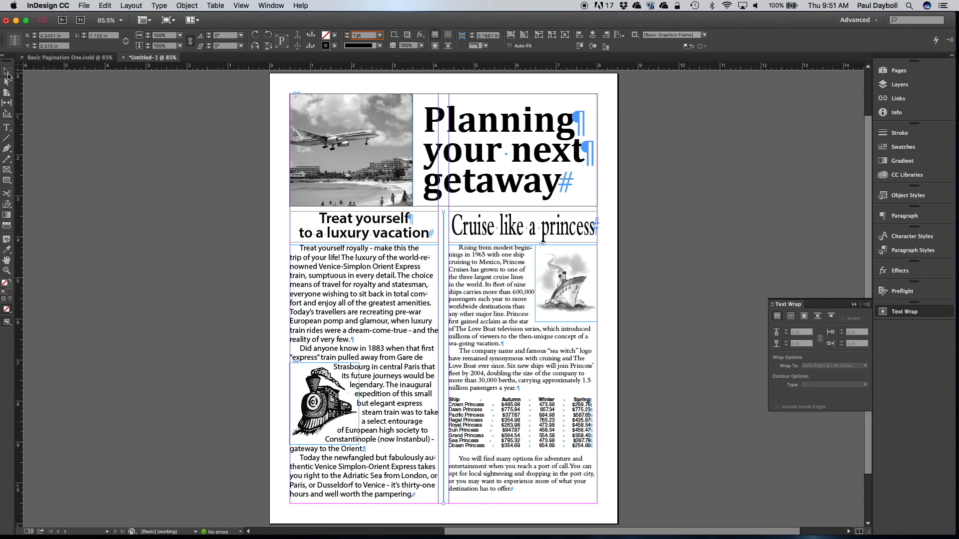
left_click(482, 116)
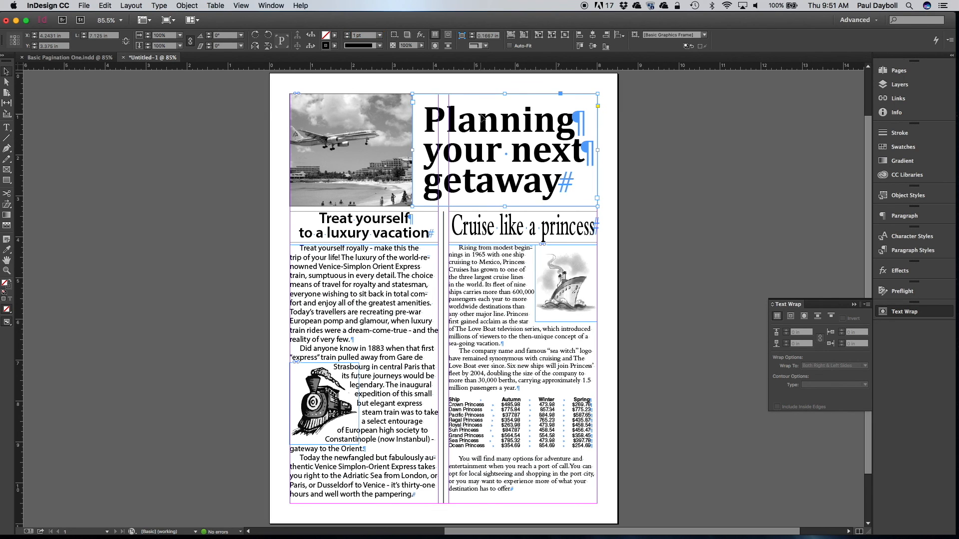
left_click(897, 148)
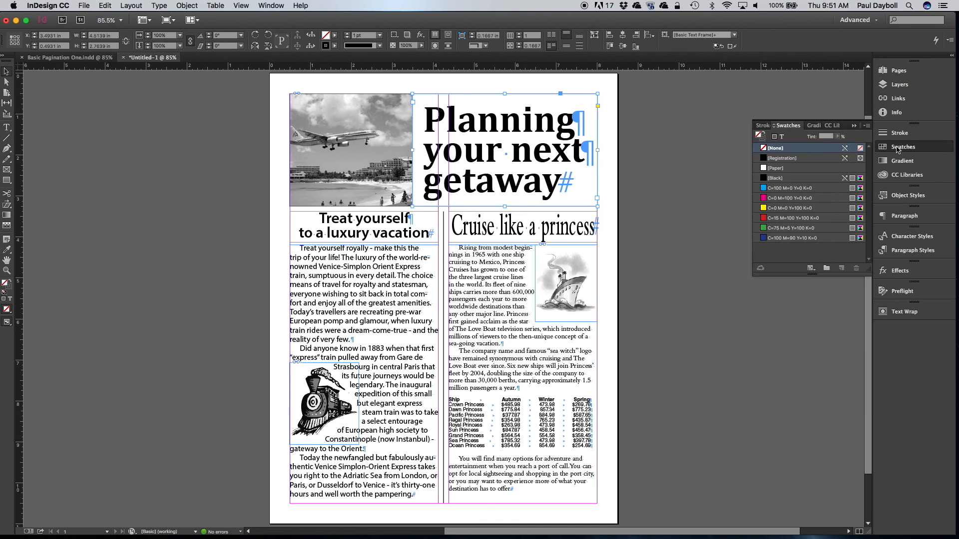
left_click(763, 141)
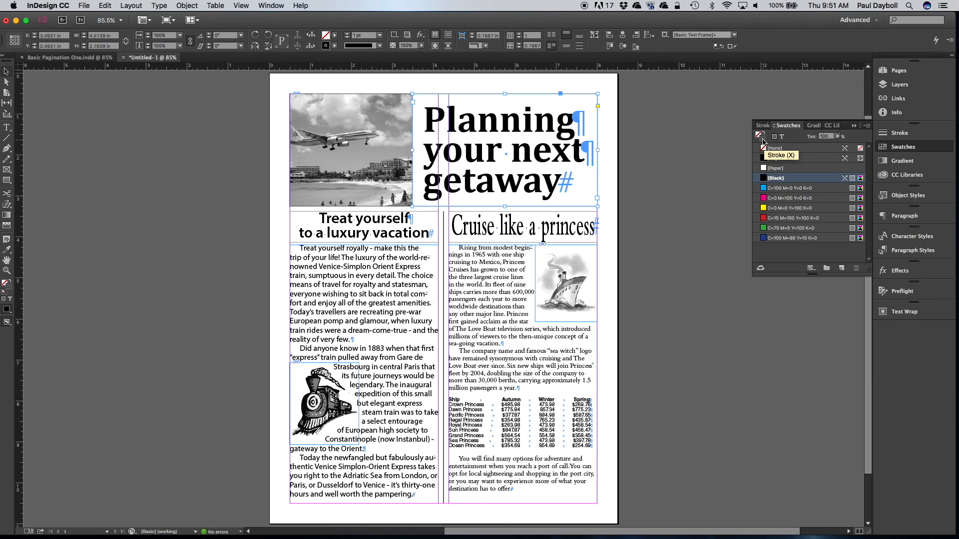
left_click(758, 136)
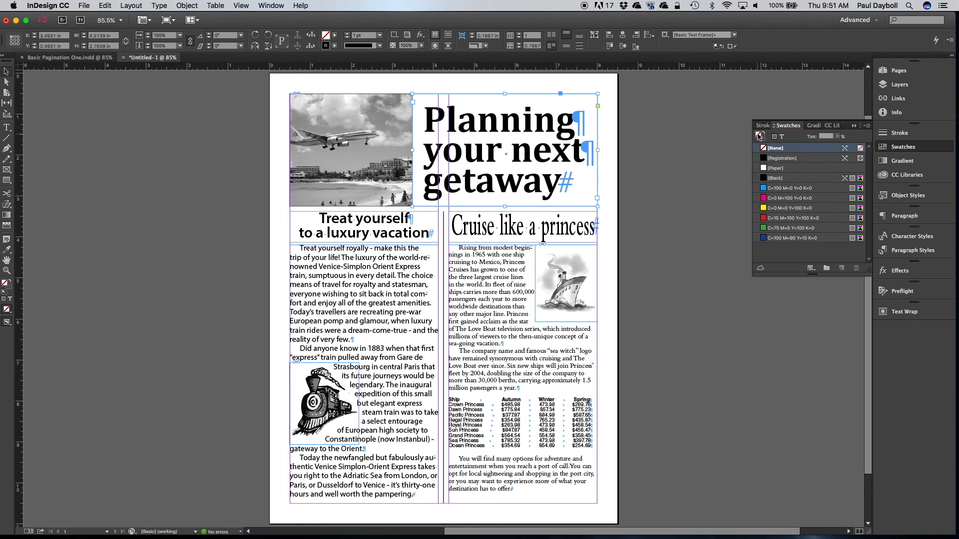
left_click(775, 181)
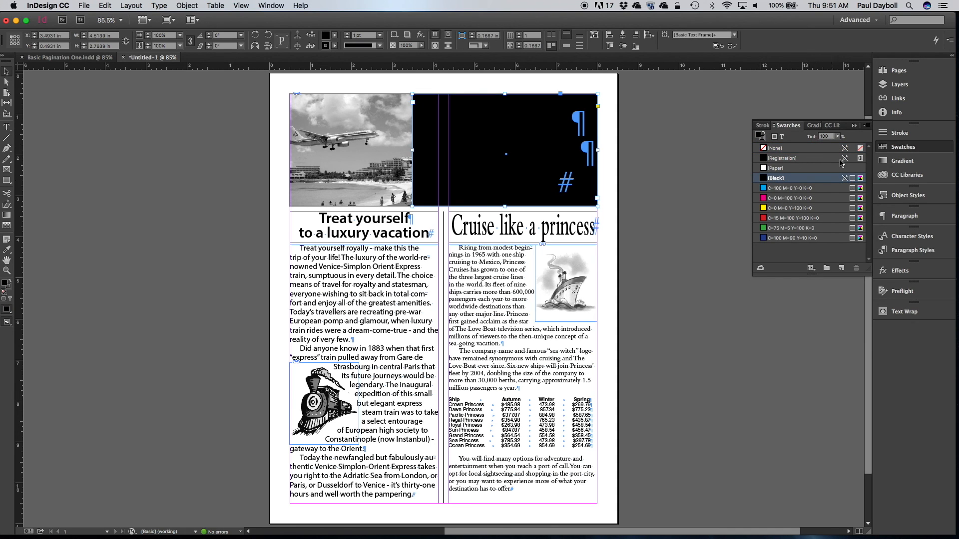
left_click(831, 138)
type("15")
key("Return")
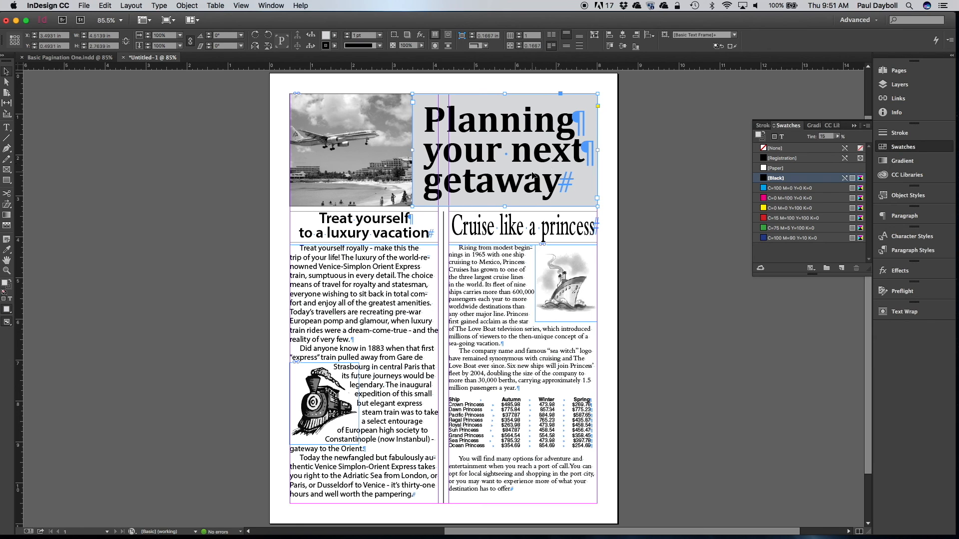
- Hide the hidden characters, deselect everything and preview the finished page without guides or frame edges
left_click(159, 5)
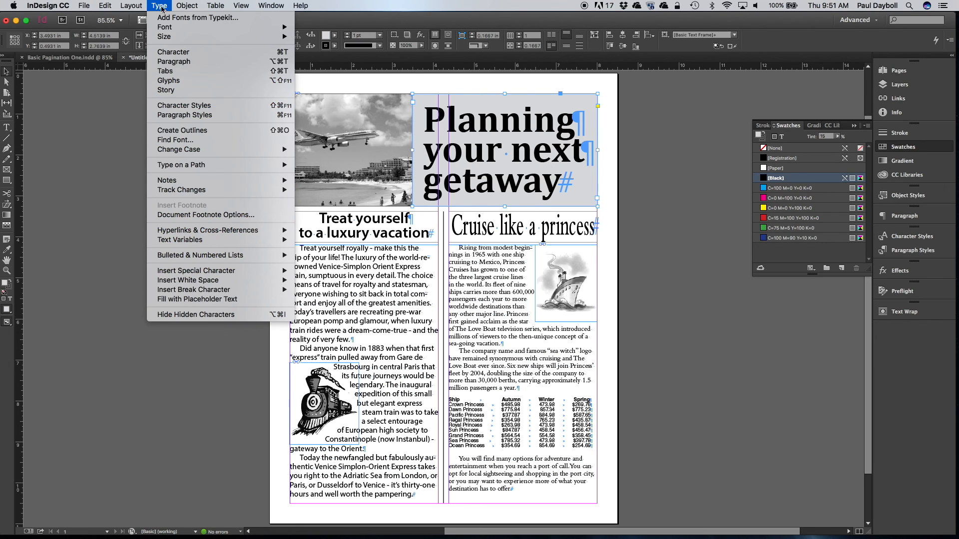
left_click(202, 314)
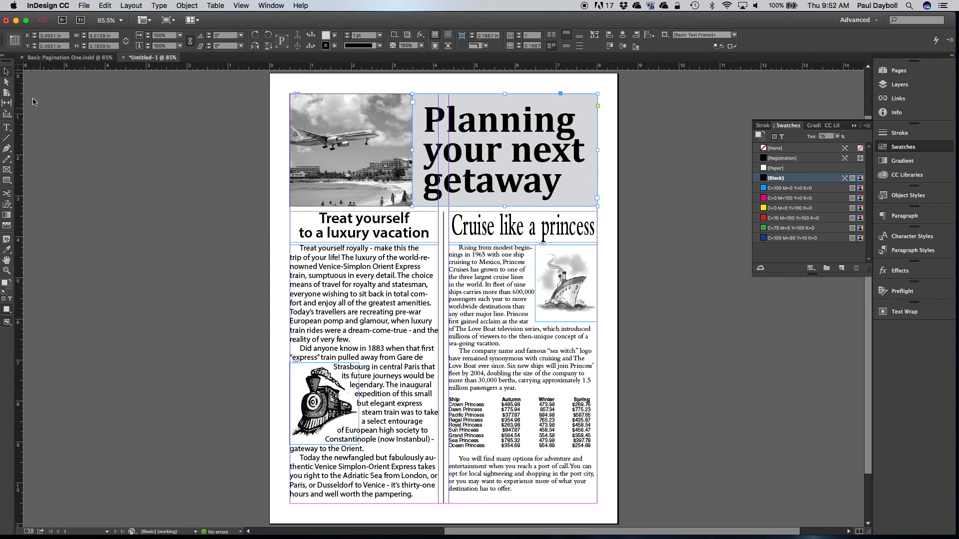
left_click(94, 98)
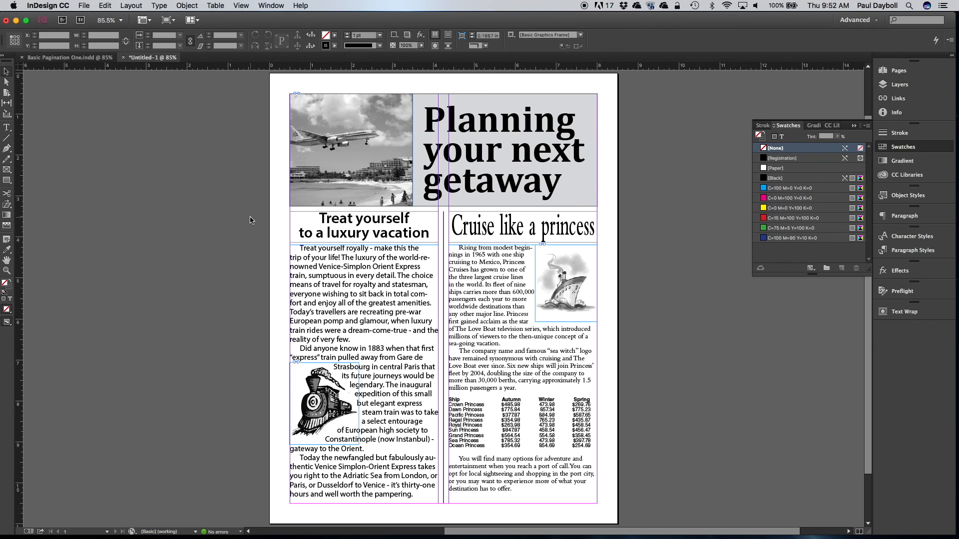
key("w")
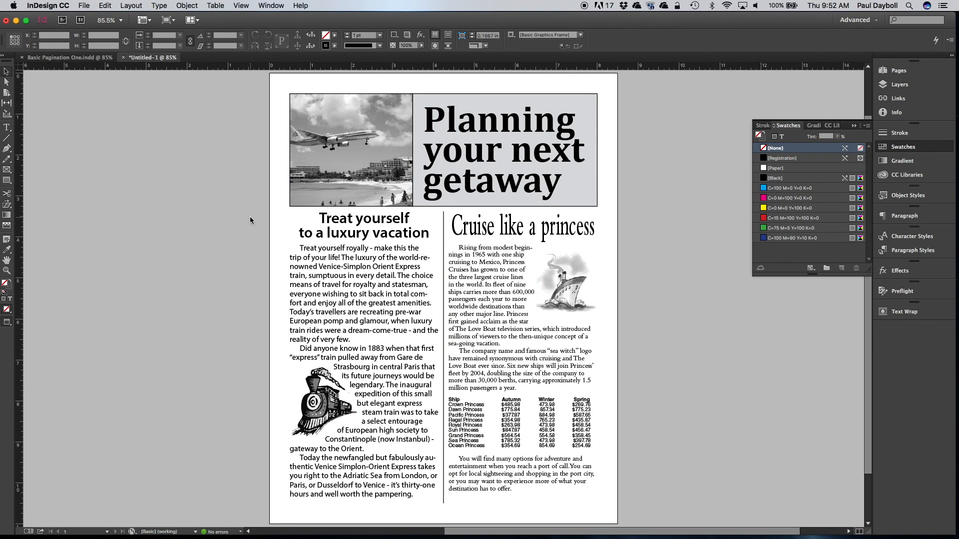